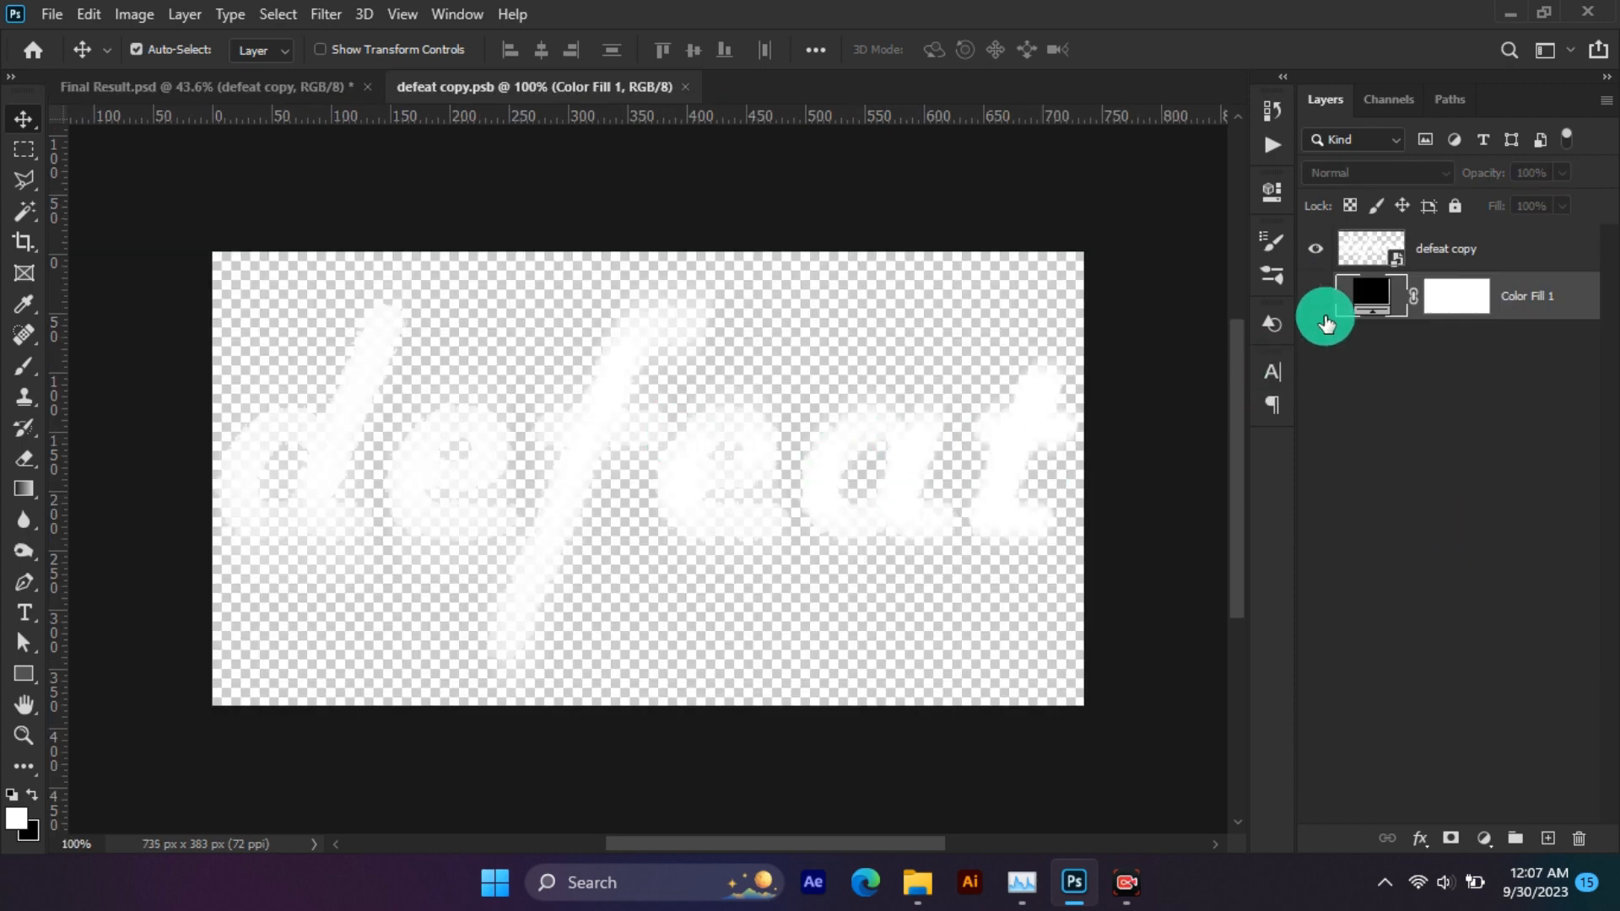
Preview the defeat copy lettering over the black Color Fill 1 background, and close defeat copy.psb without saving.
click(1314, 295)
click(1423, 249)
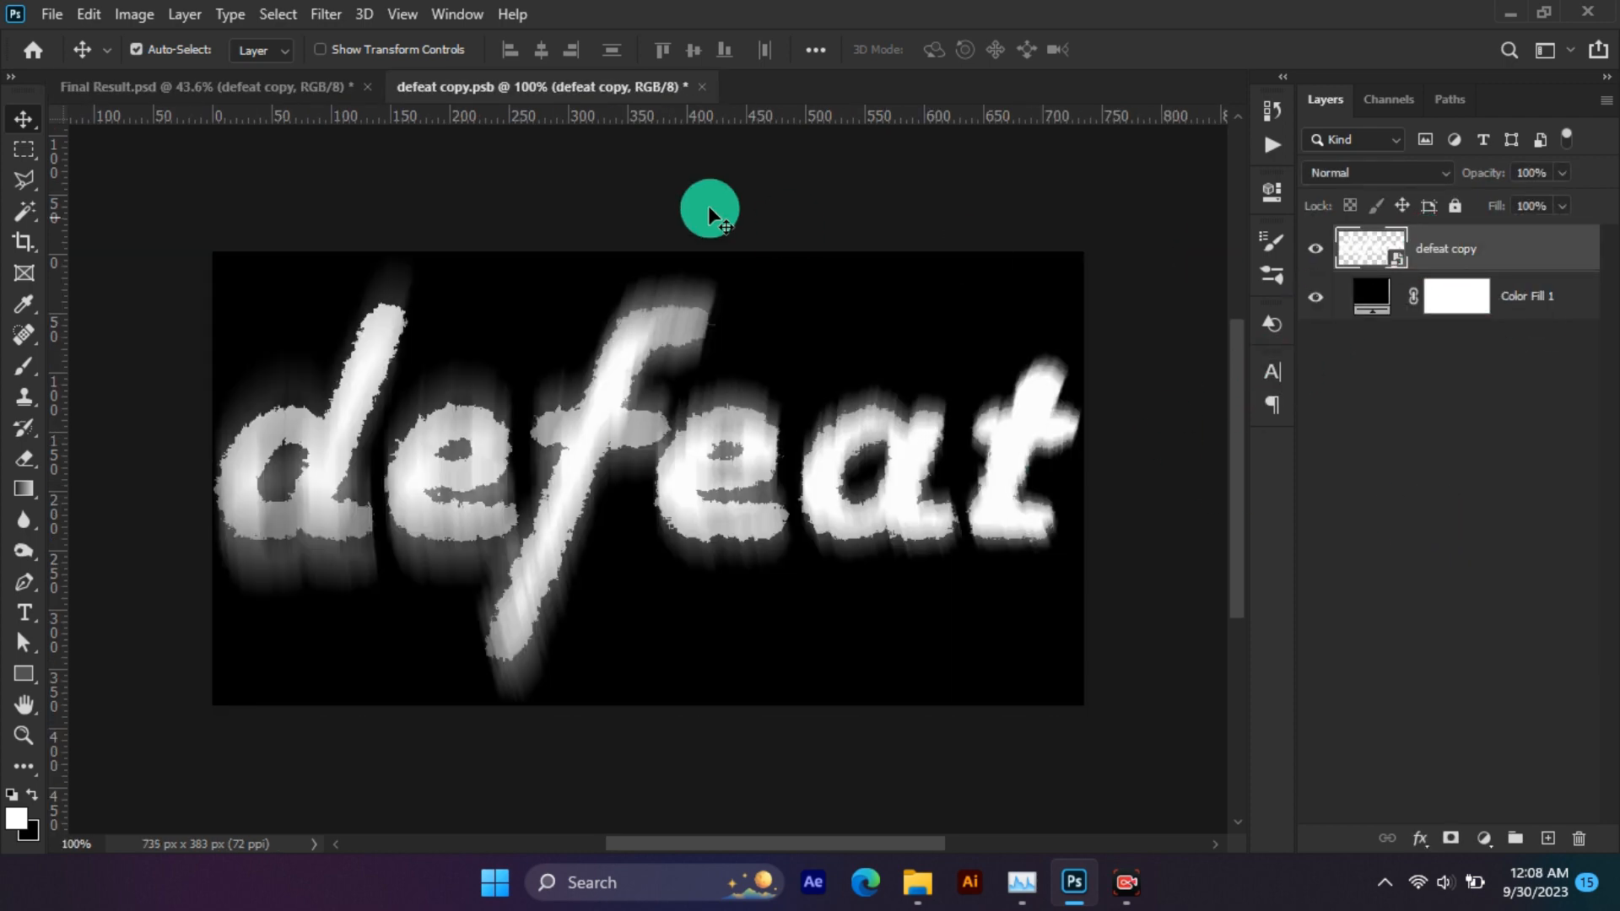
click(326, 14)
mouse_move(443, 285)
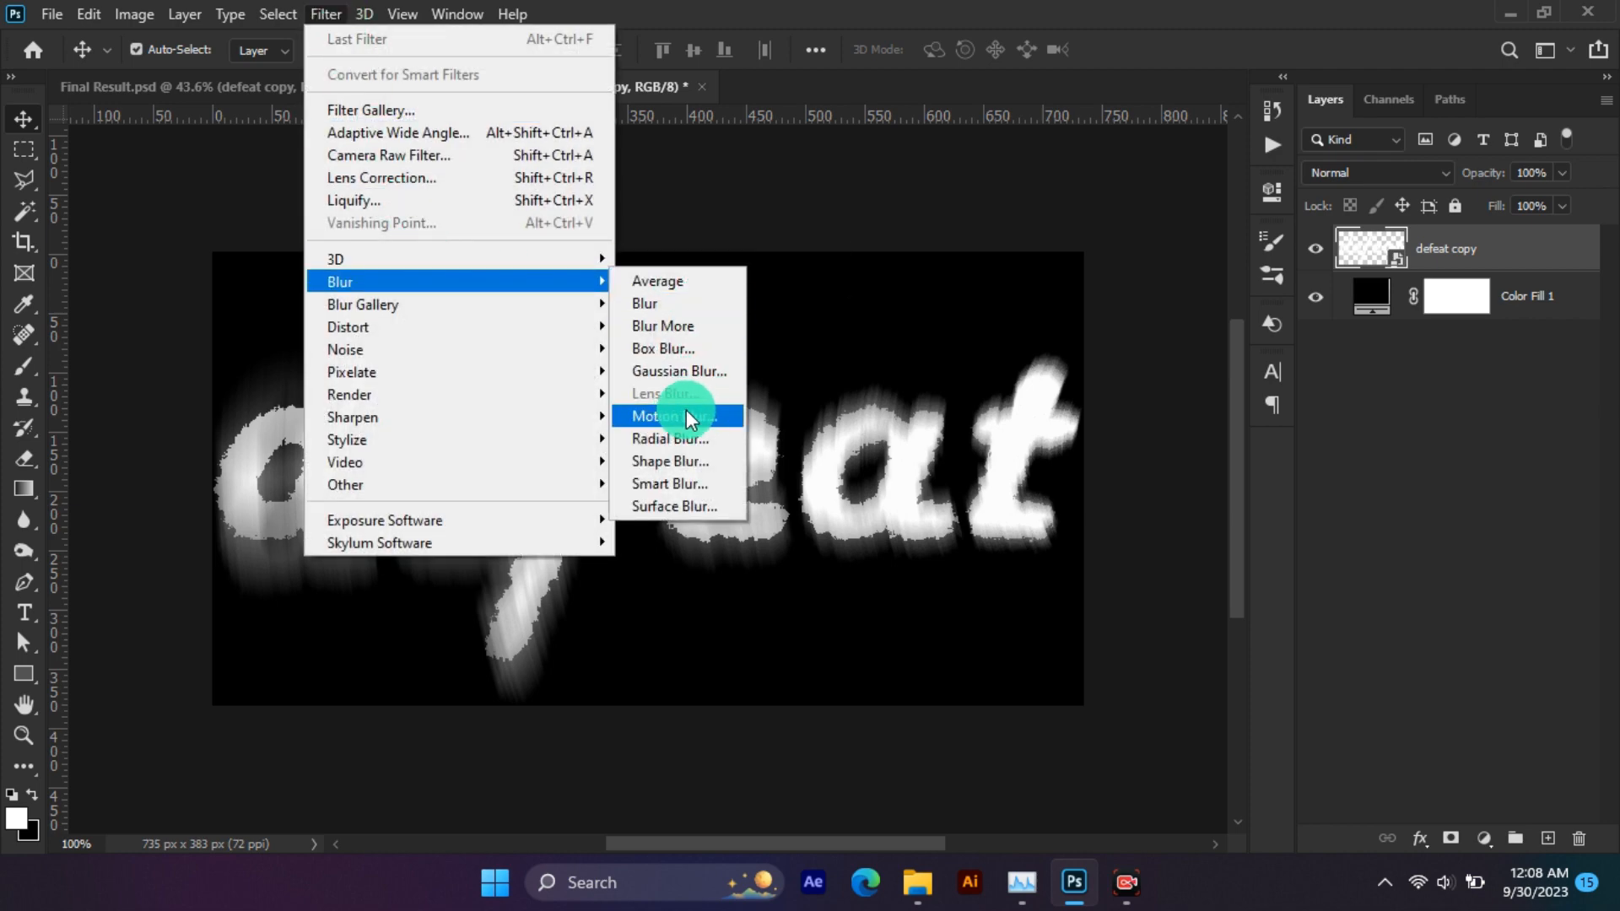
click(828, 230)
click(701, 87)
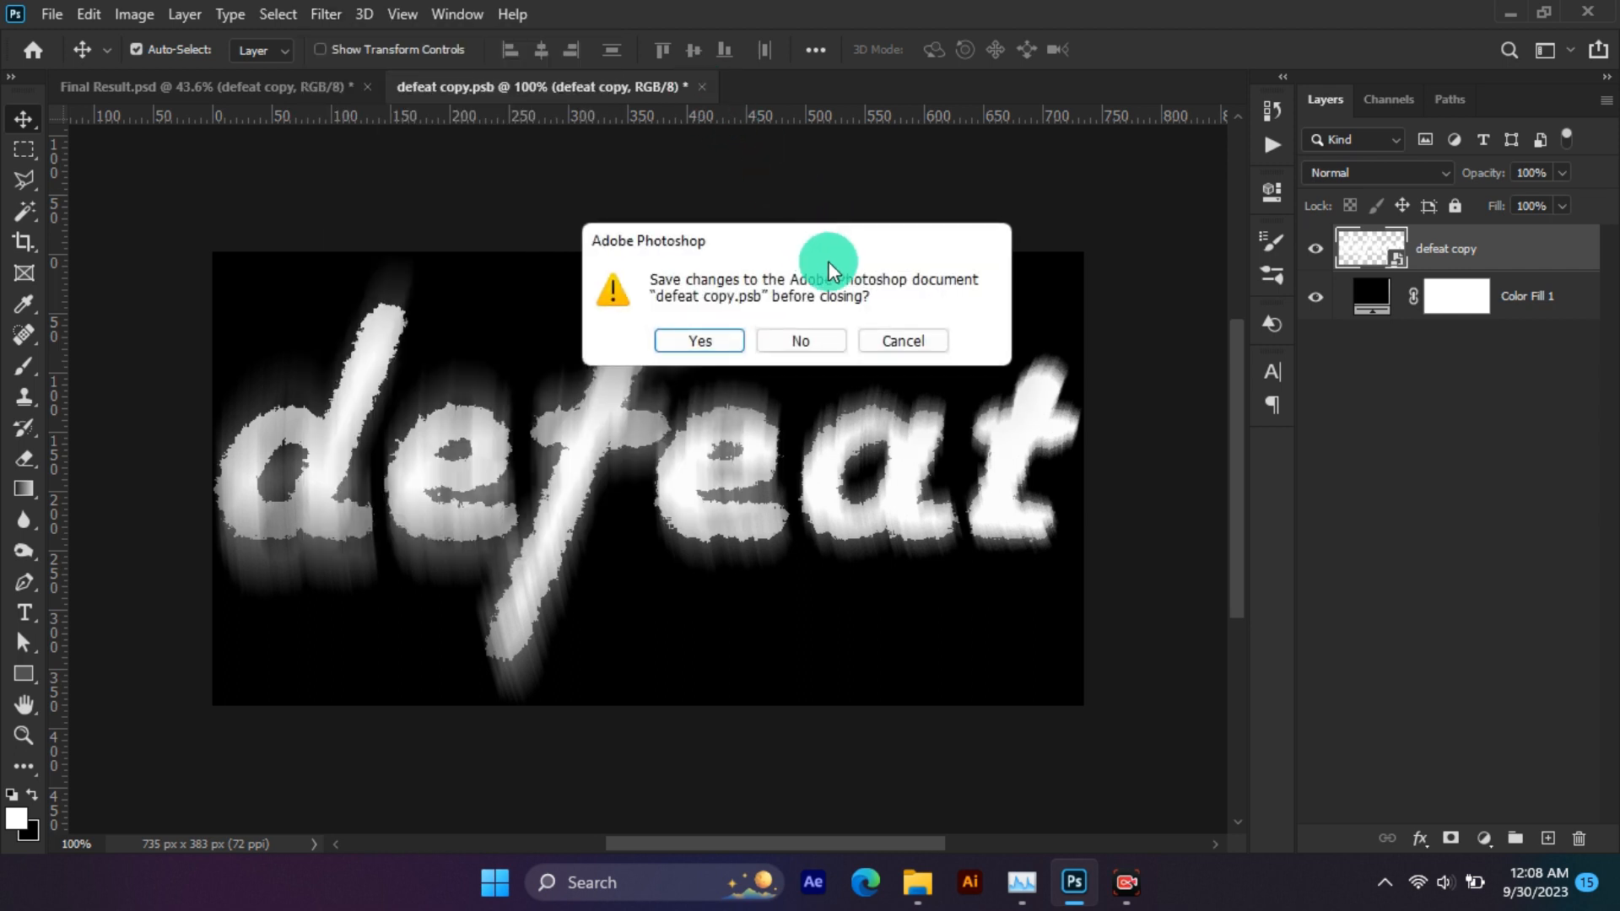
click(808, 342)
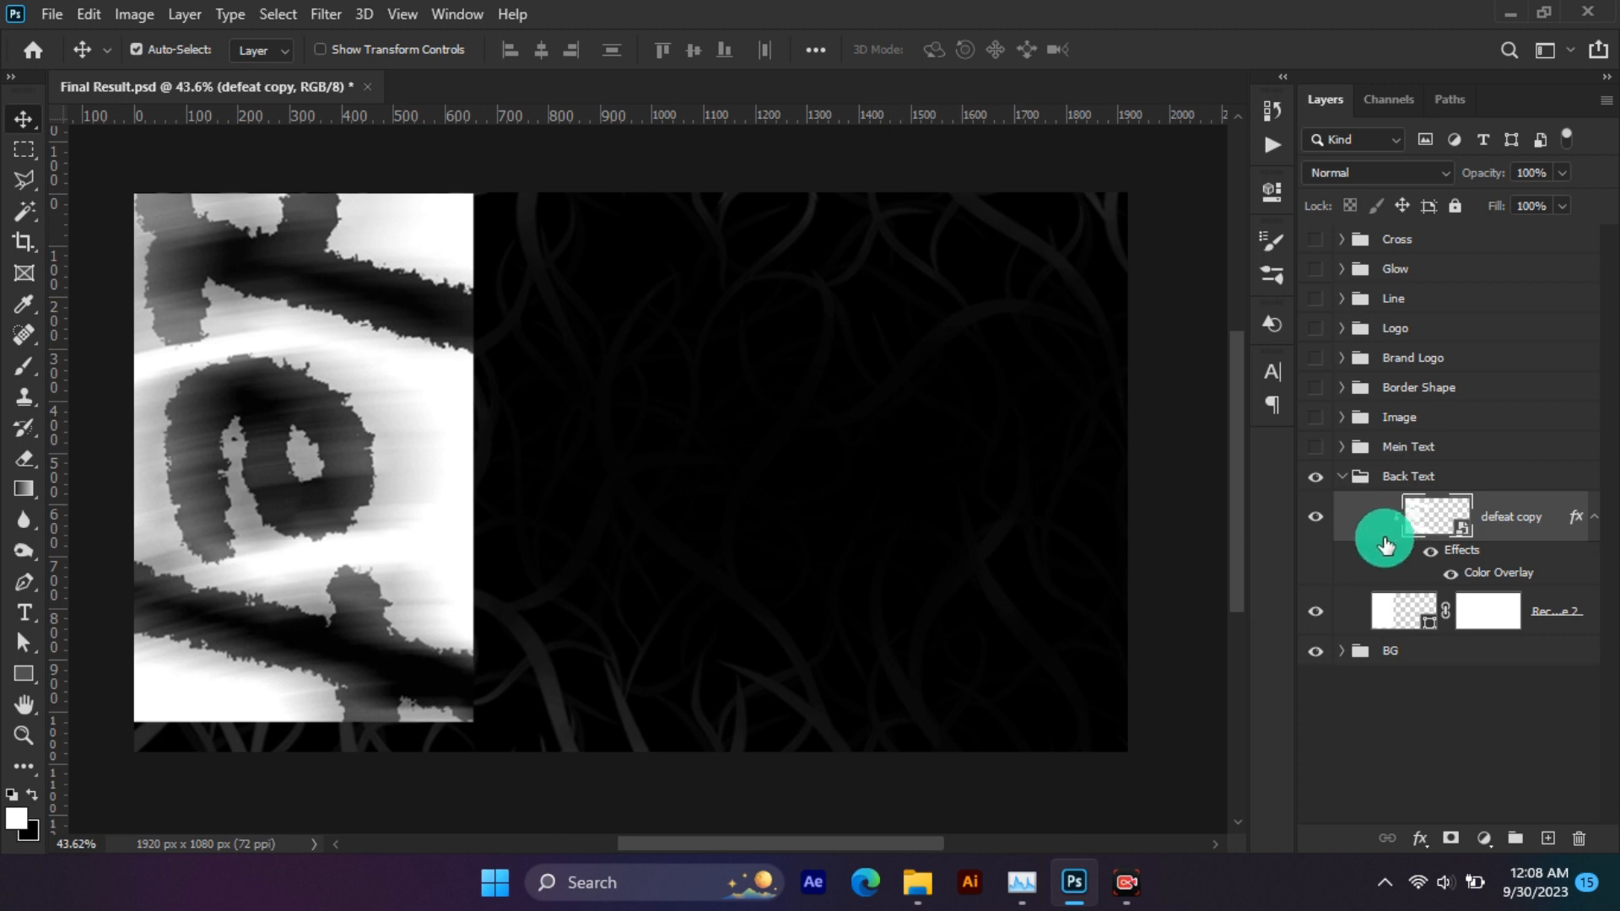
Switch from the Back Text group to the Mein Text group and show its base defeat layer and clipped 4a650d75 copy texture.
click(1341, 480)
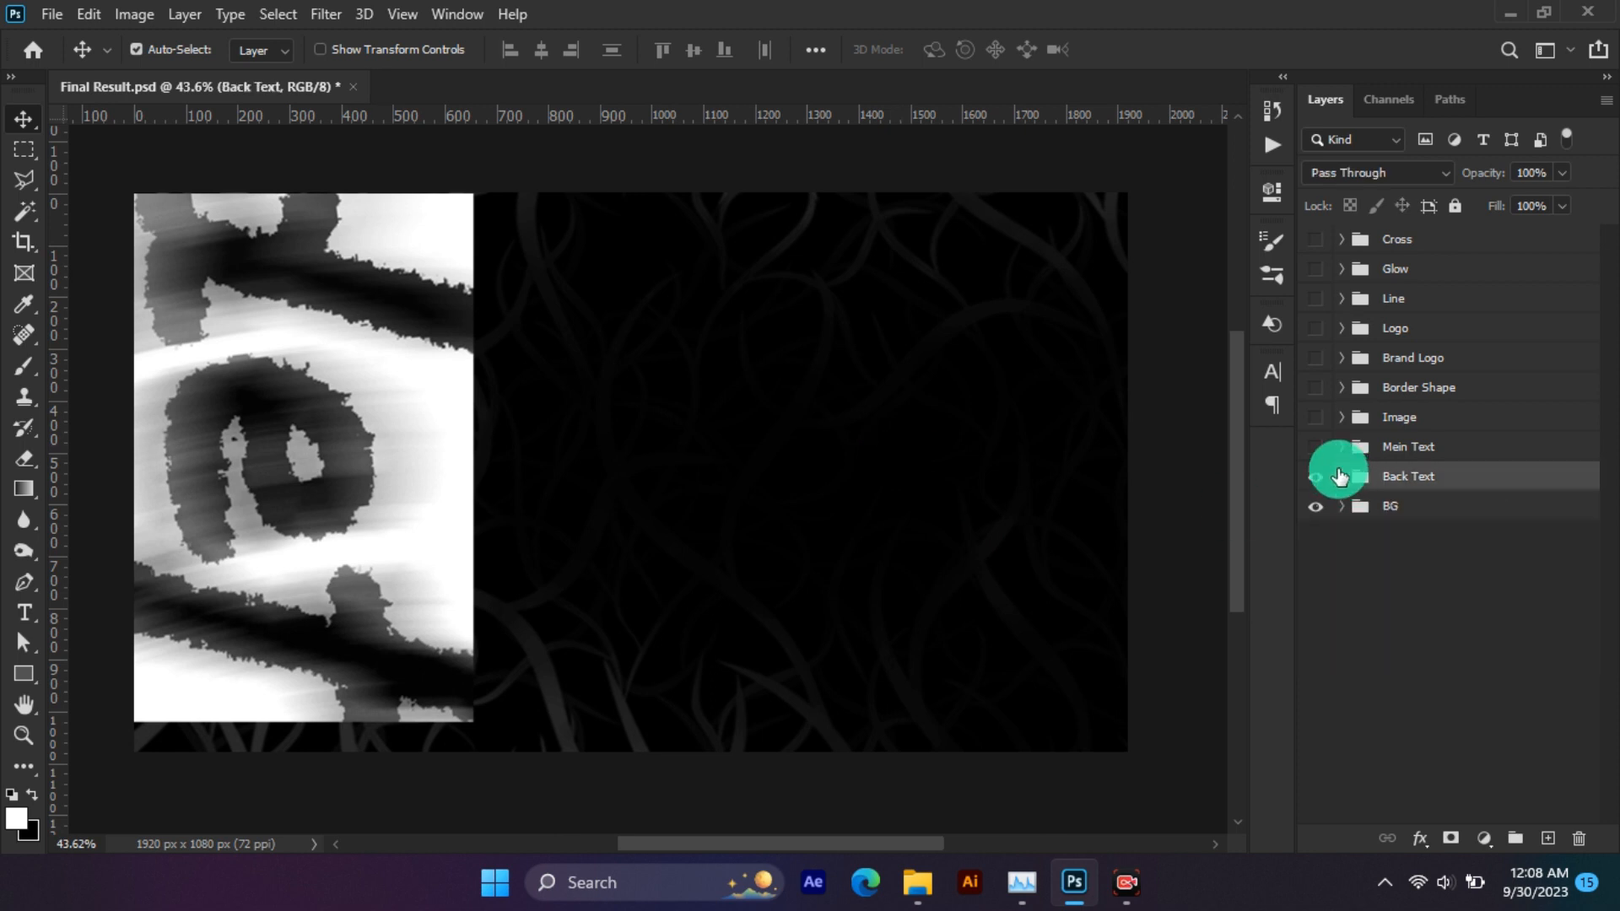
click(1342, 448)
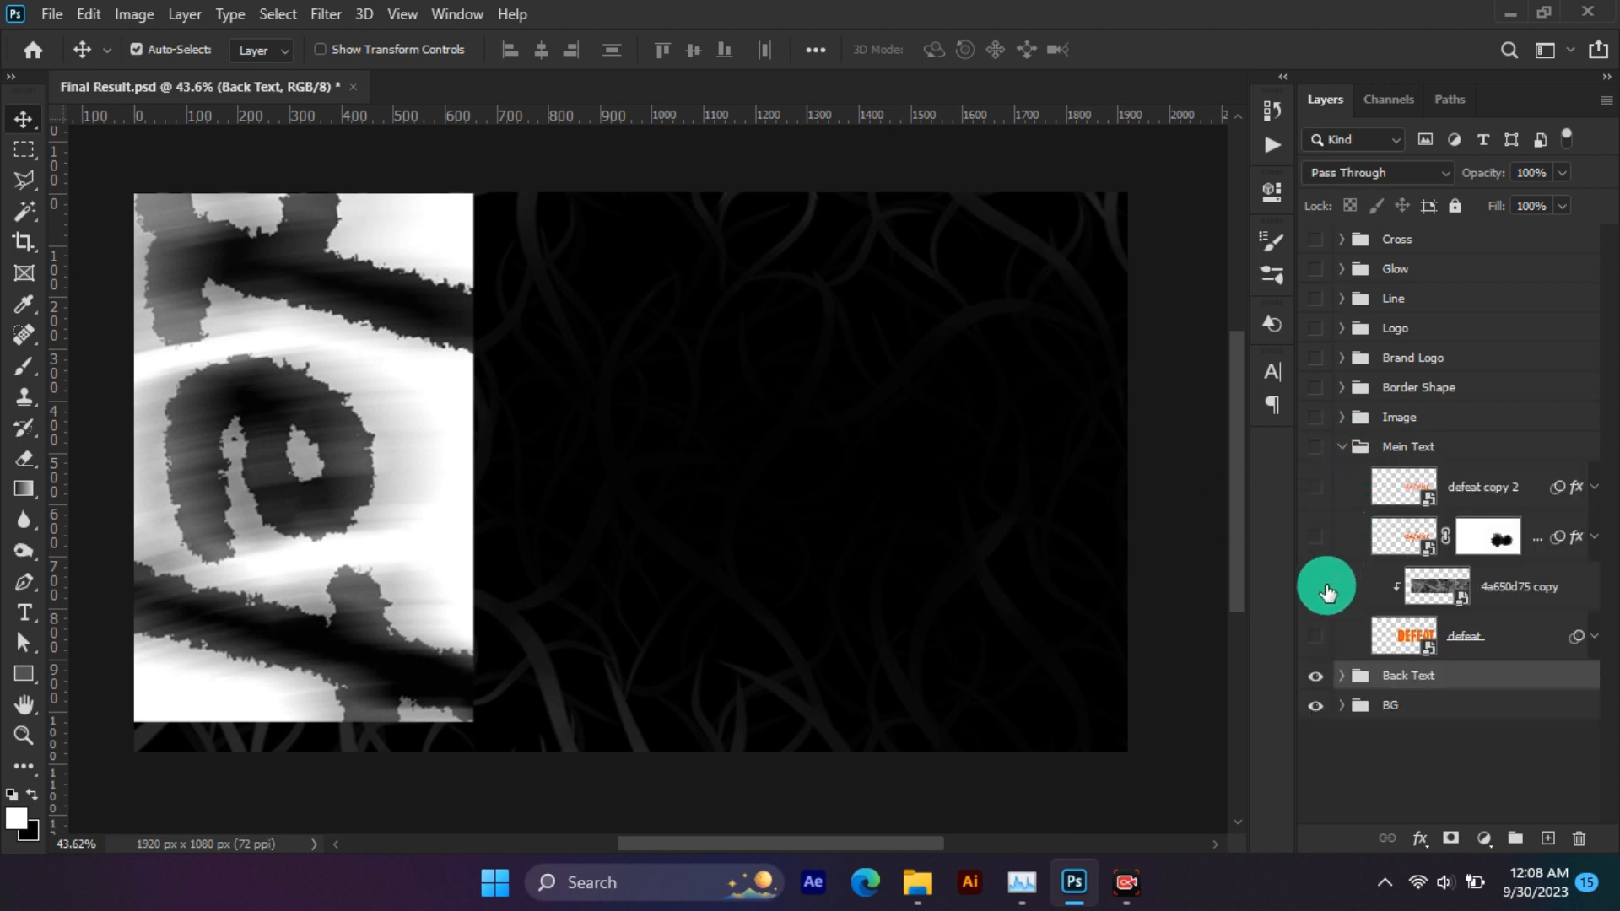
click(1315, 636)
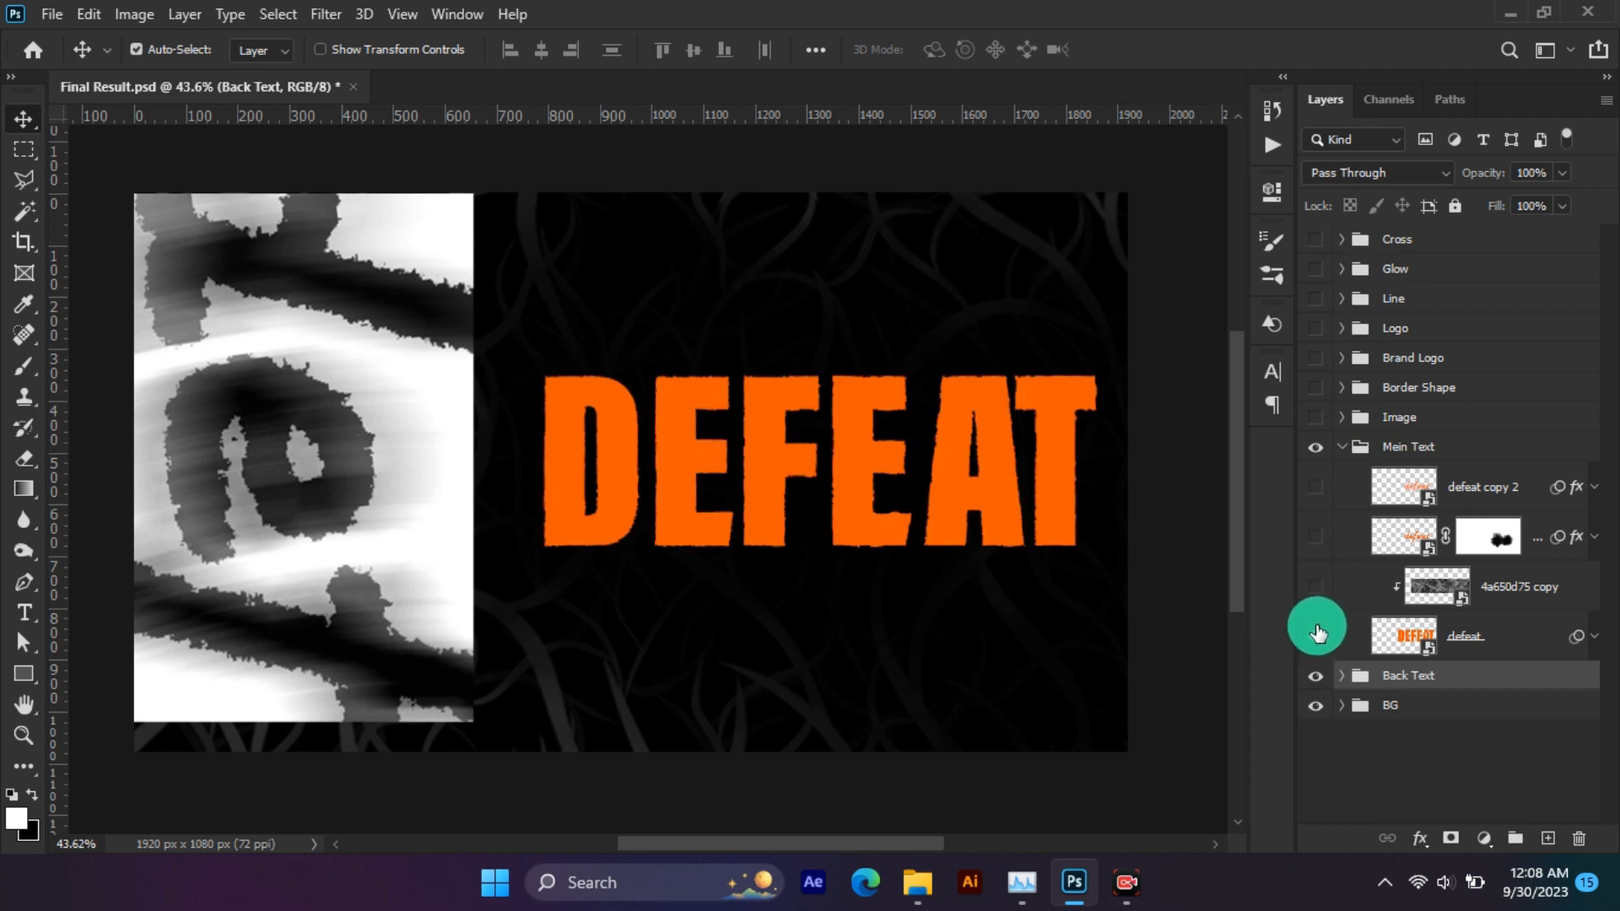
click(1315, 586)
Open the contents of the 4a650d75 copy smart object to examine the source texture, and close the file.
click(1443, 584)
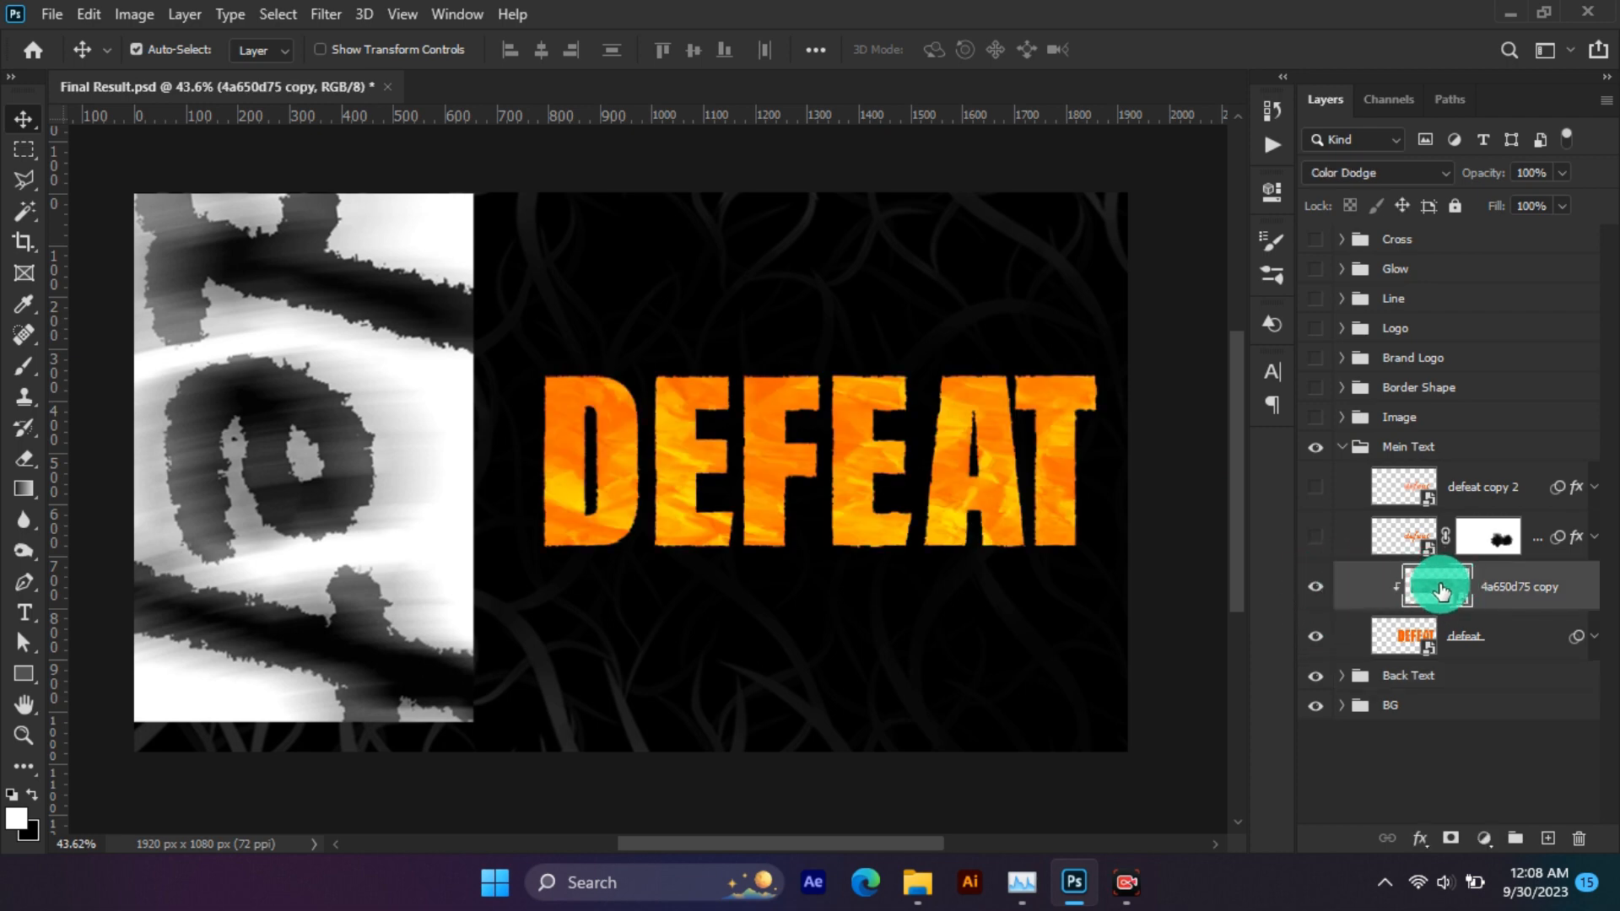
double_click(1440, 585)
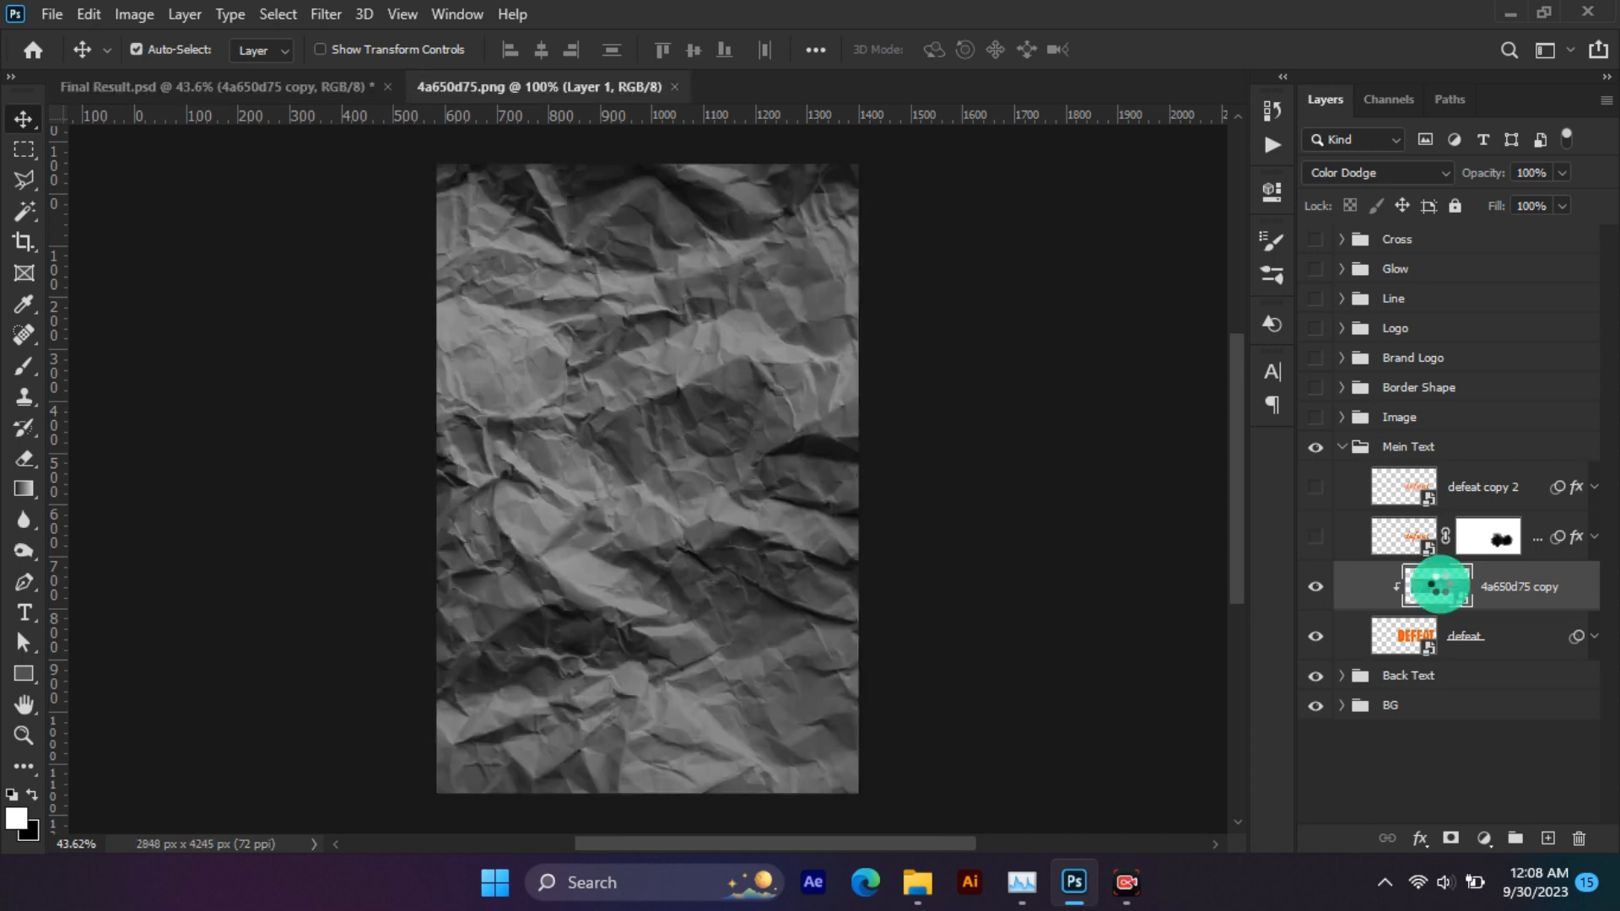
click(626, 88)
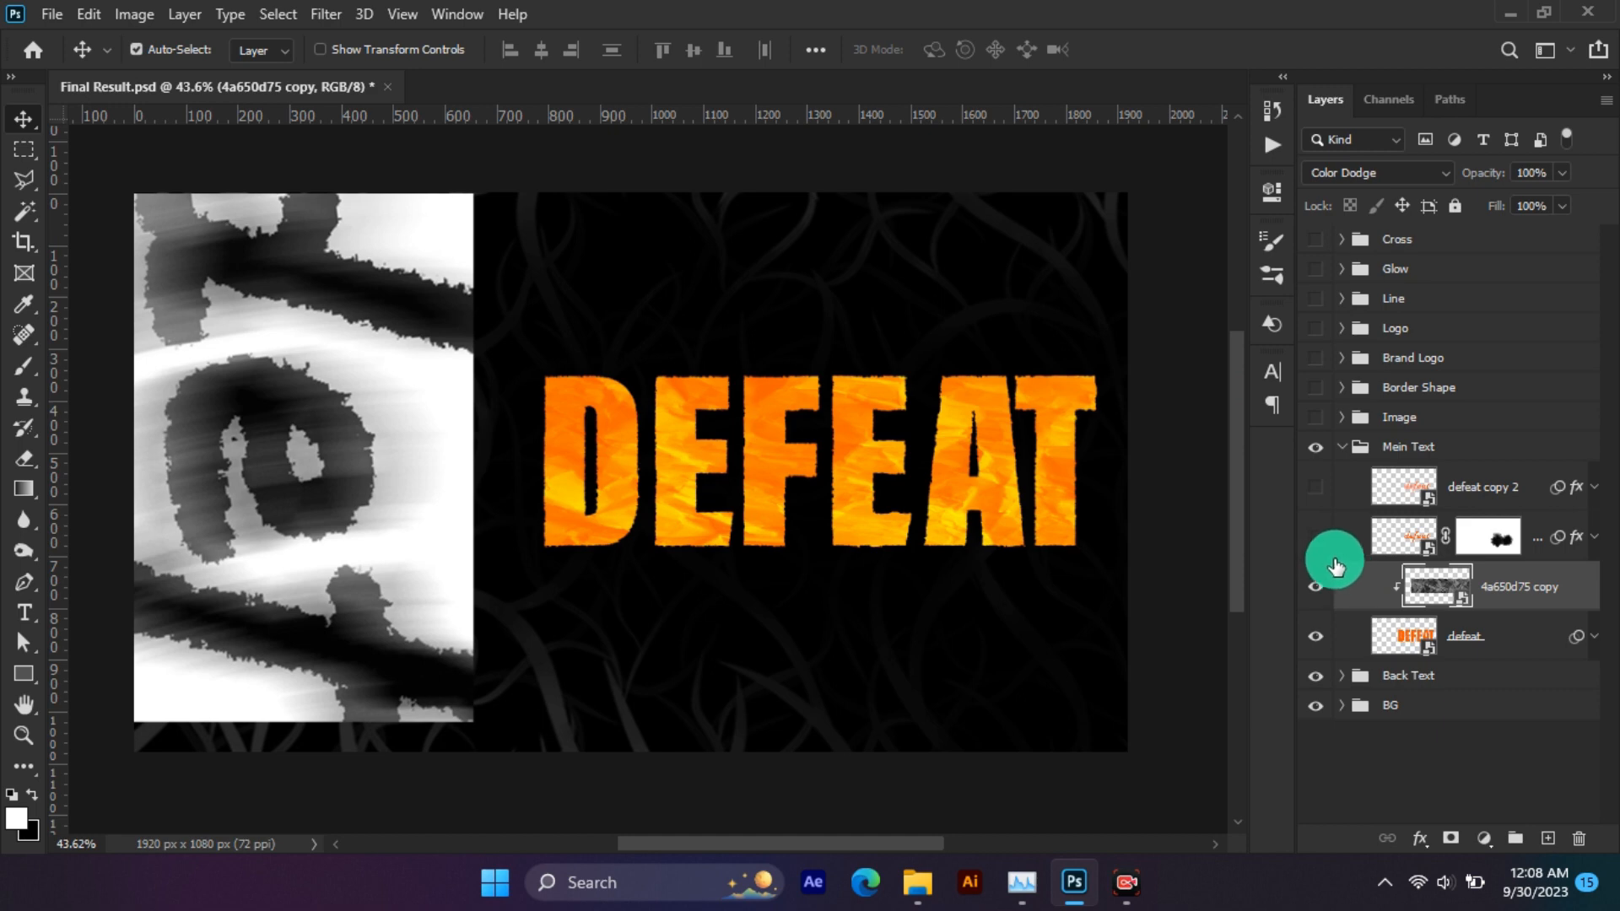
Show the masked defeat script layer and the defeat copy 2 layer, and collapse the Mein Text group.
click(1315, 537)
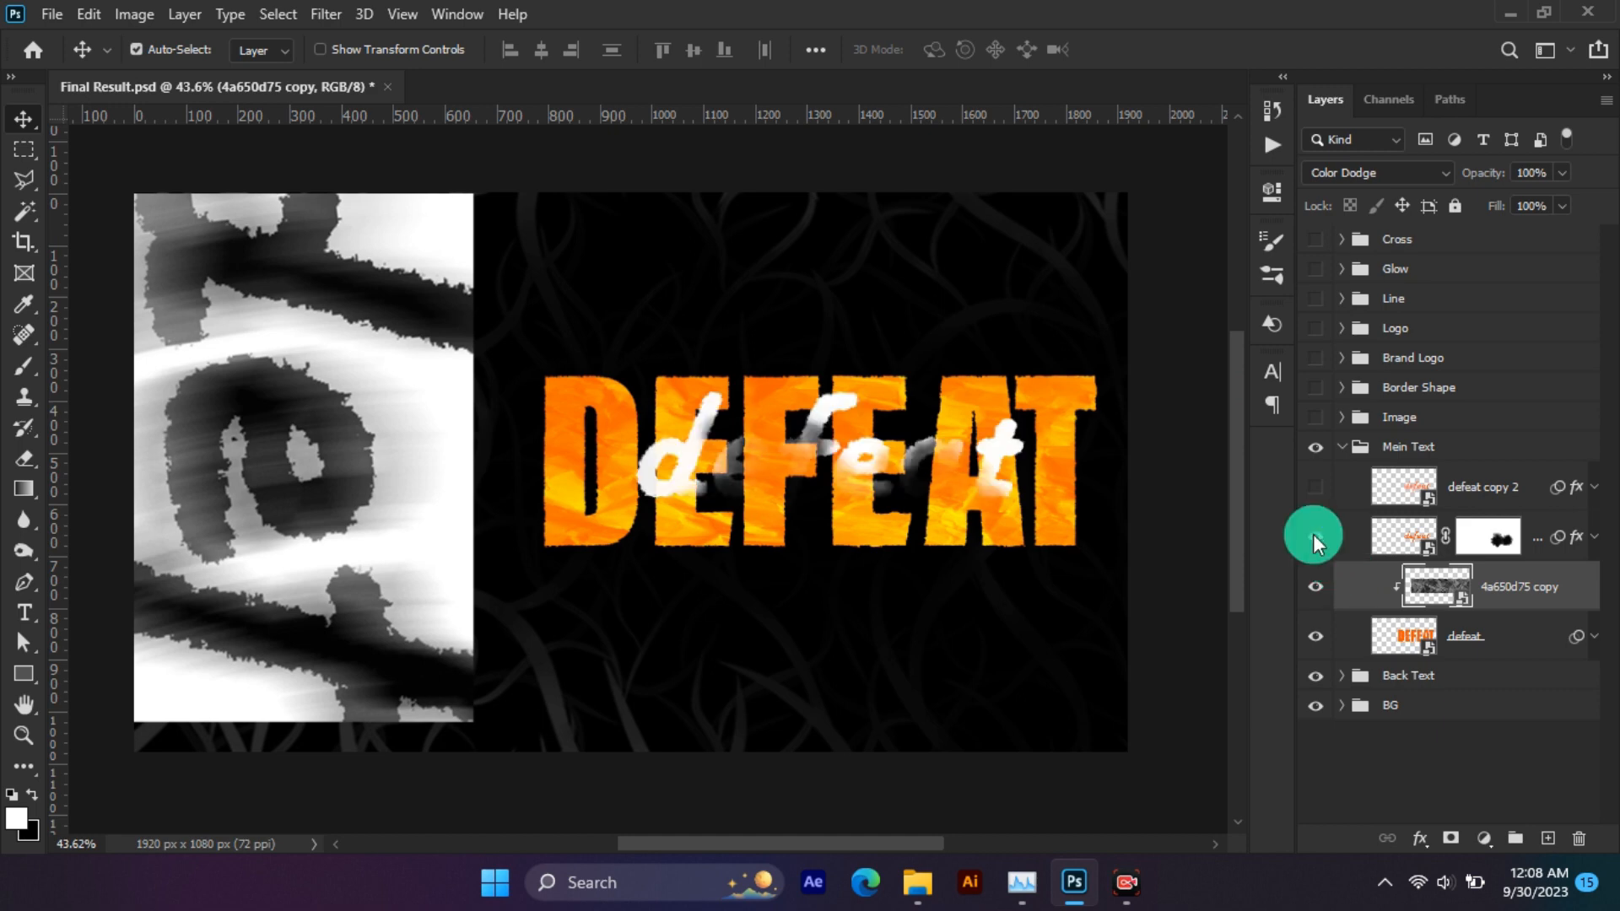
click(1386, 537)
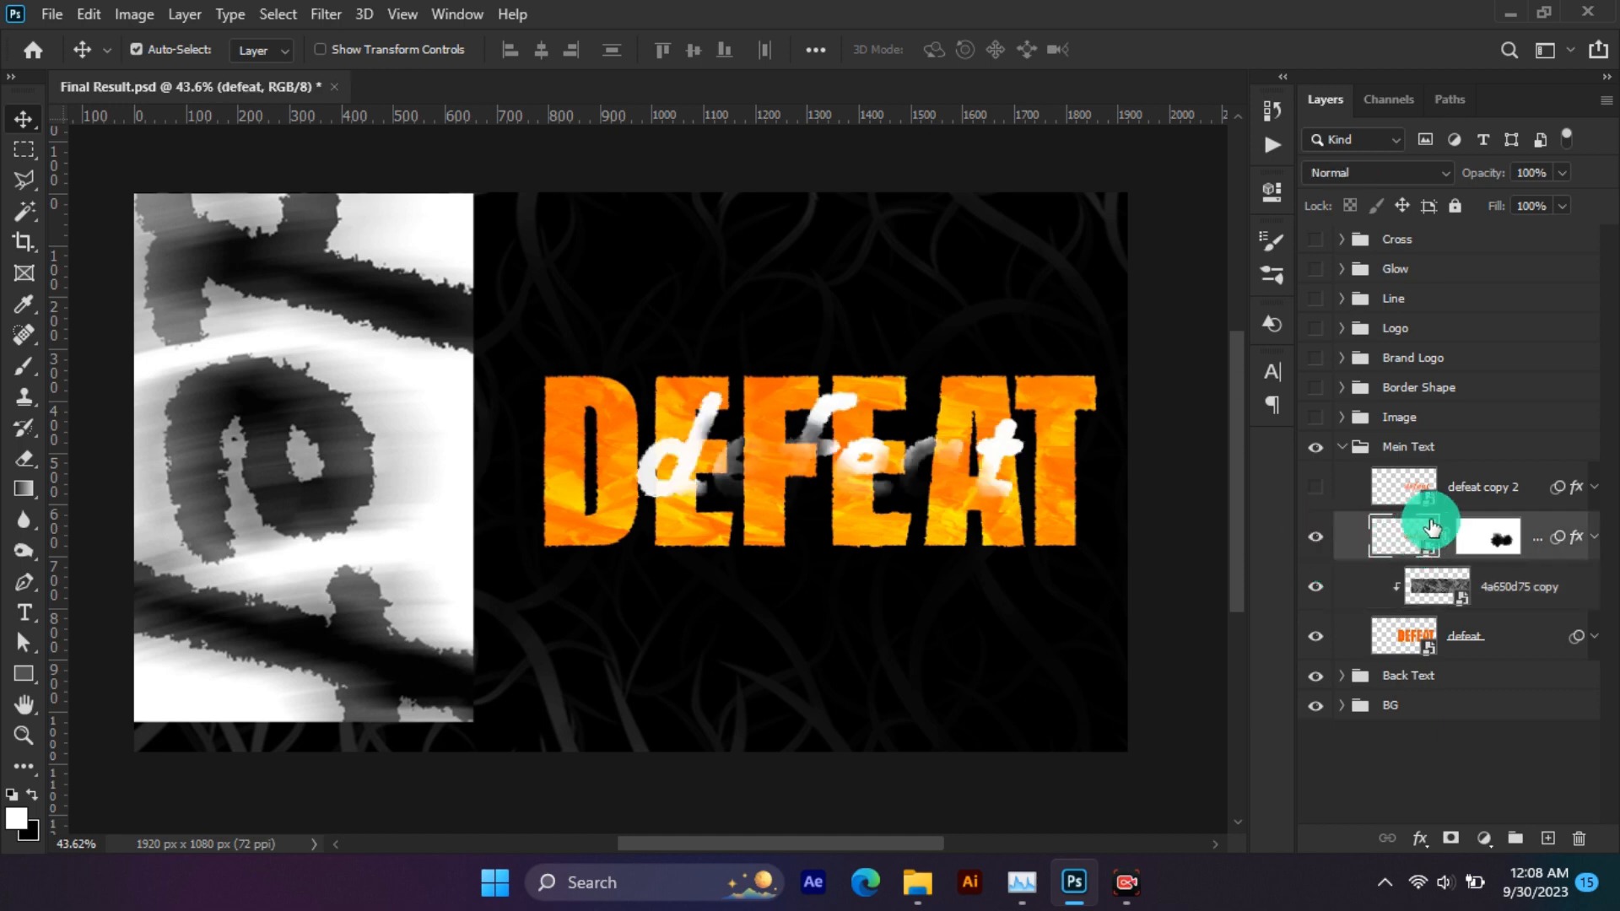
click(1313, 489)
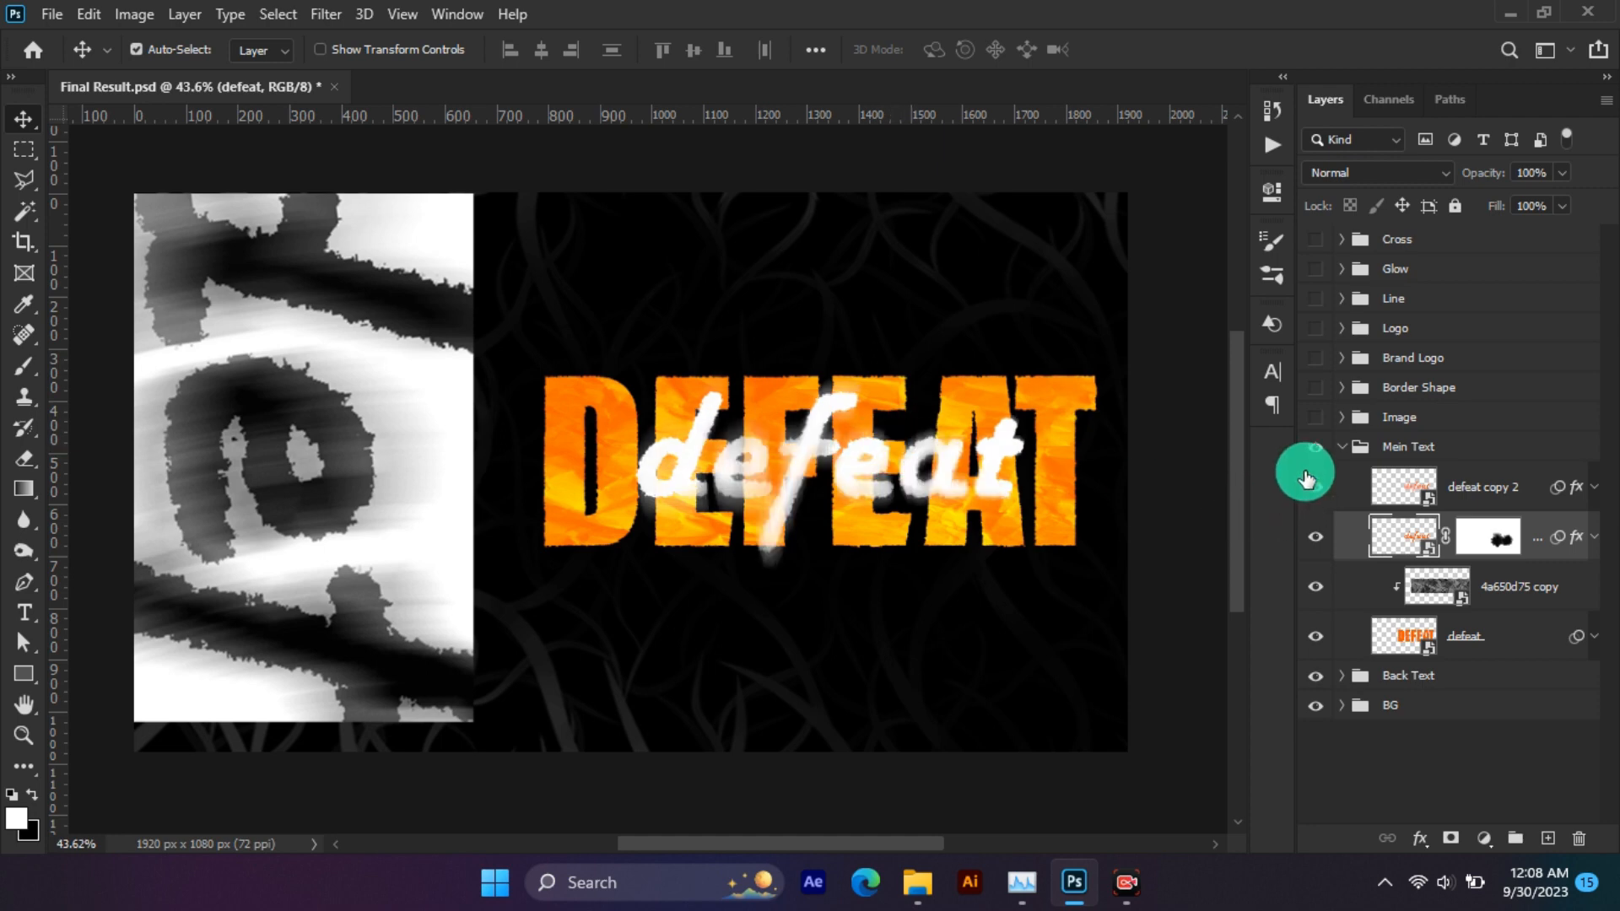
click(1343, 448)
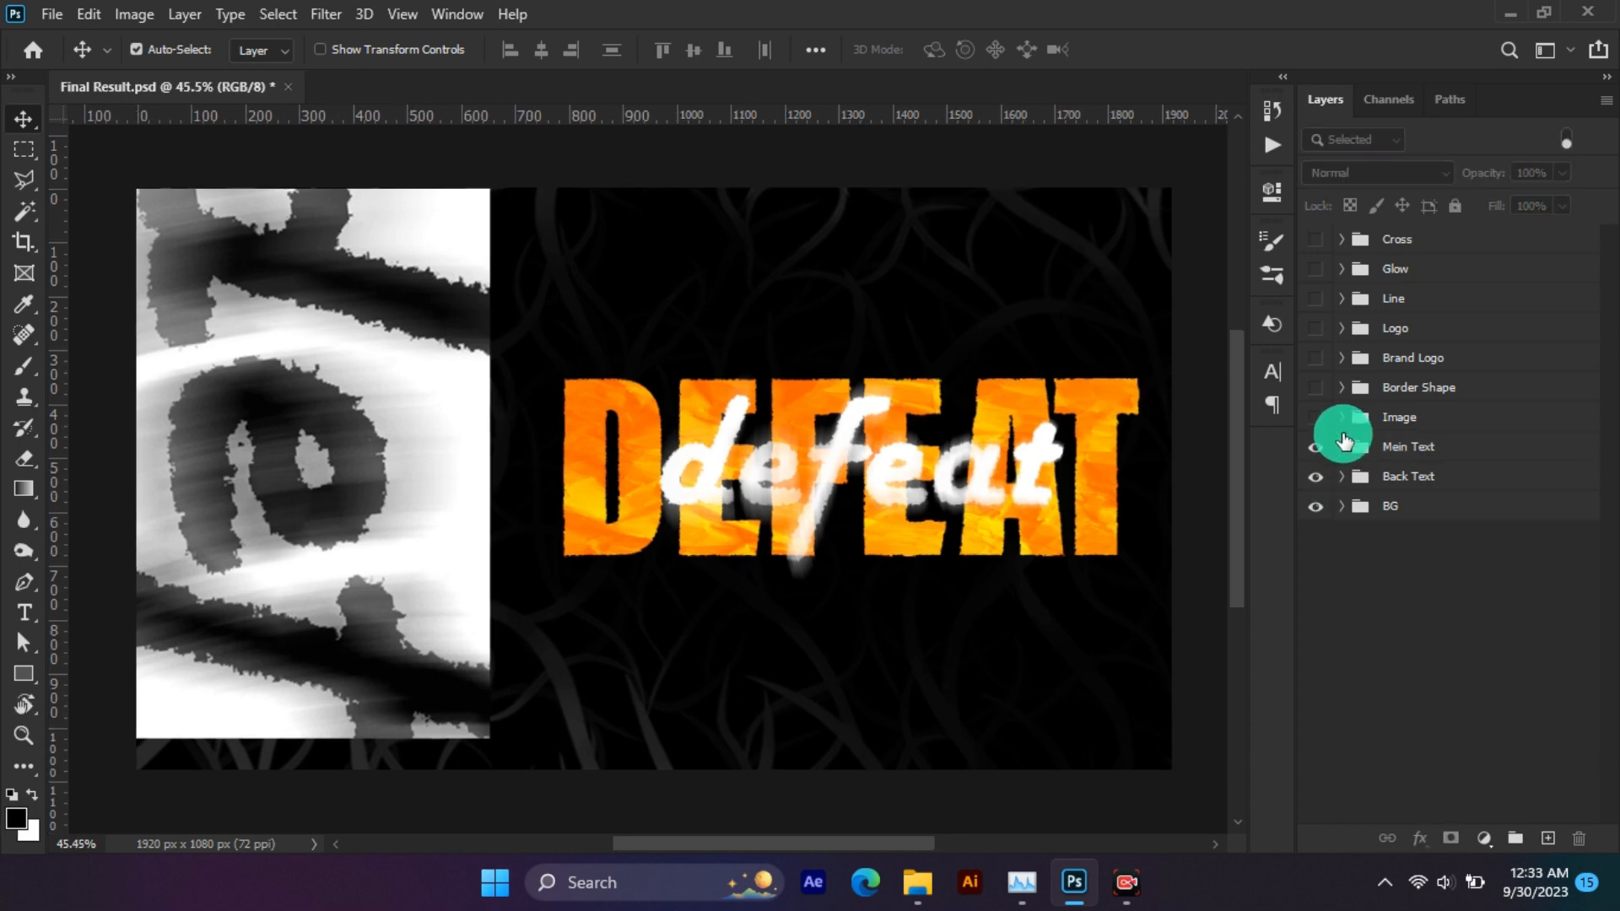
Expand the Image group and show its portrait layer, toggling its visibility to compare.
click(1341, 417)
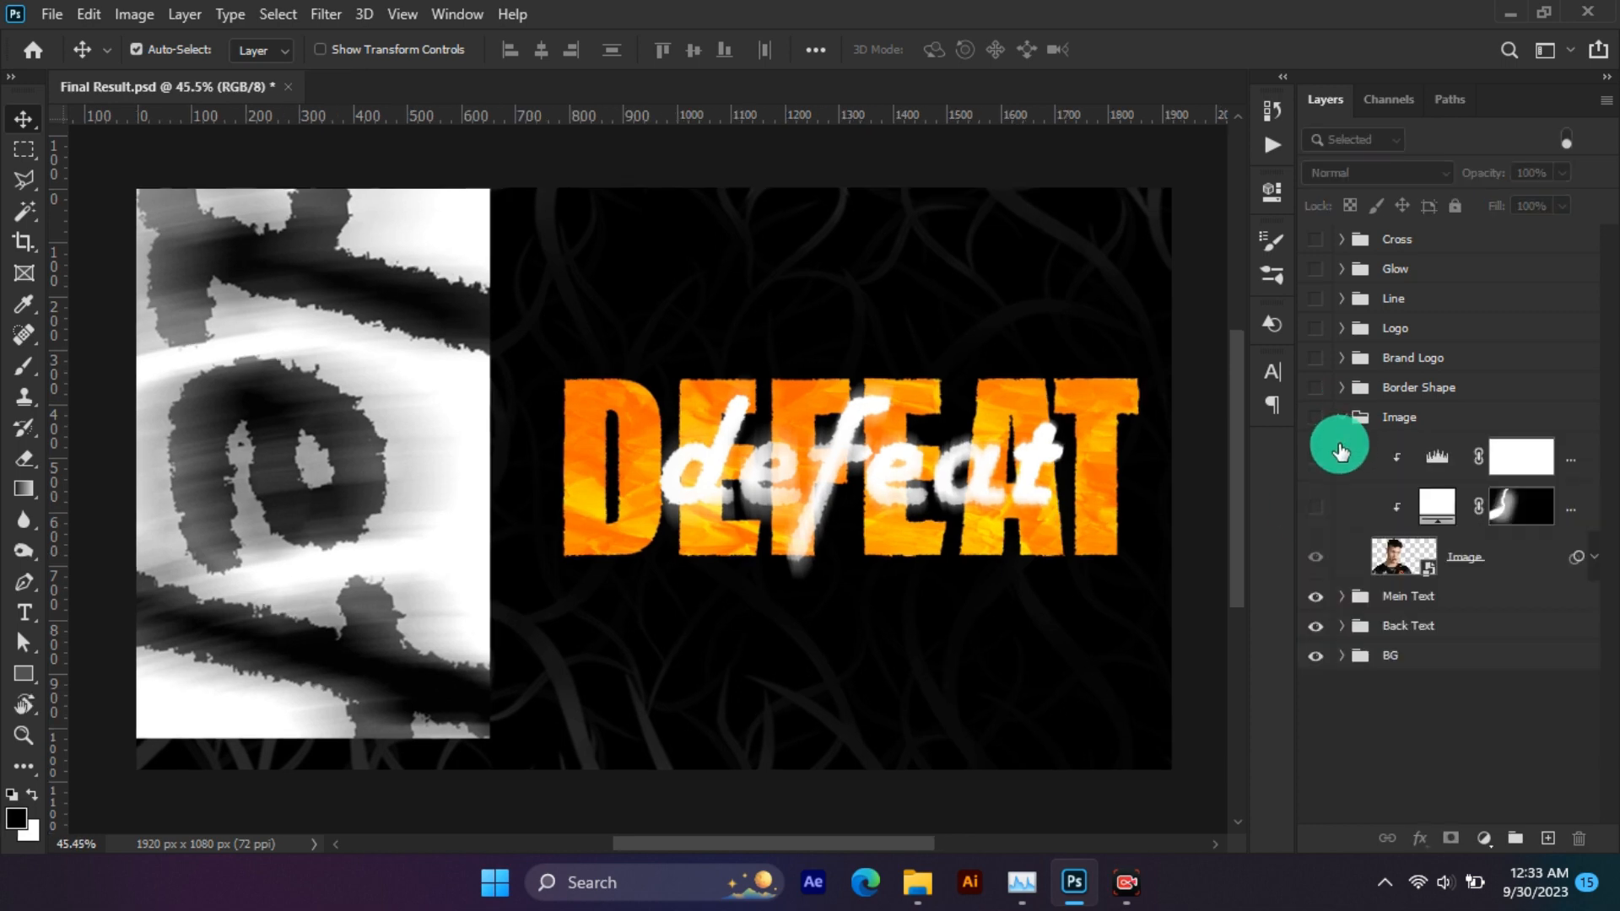
click(1314, 557)
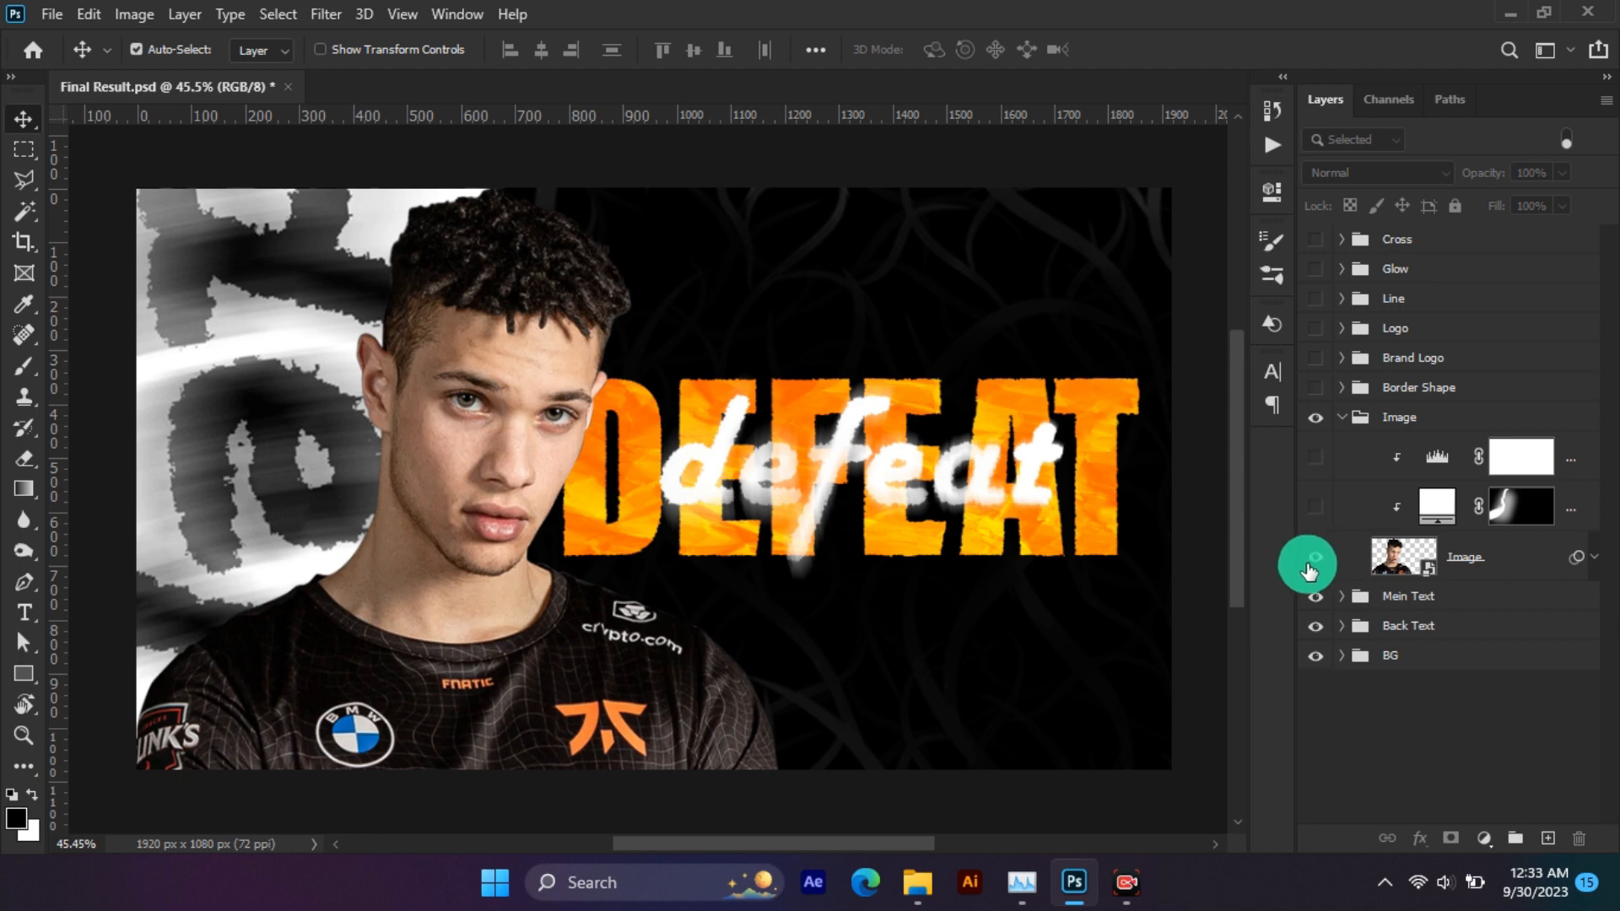
click(1314, 557)
click(1314, 558)
Show the clipped Color Fill 2 layer over the portrait and compare the effect with its layer mask disabled and enabled.
click(1436, 510)
click(1314, 507)
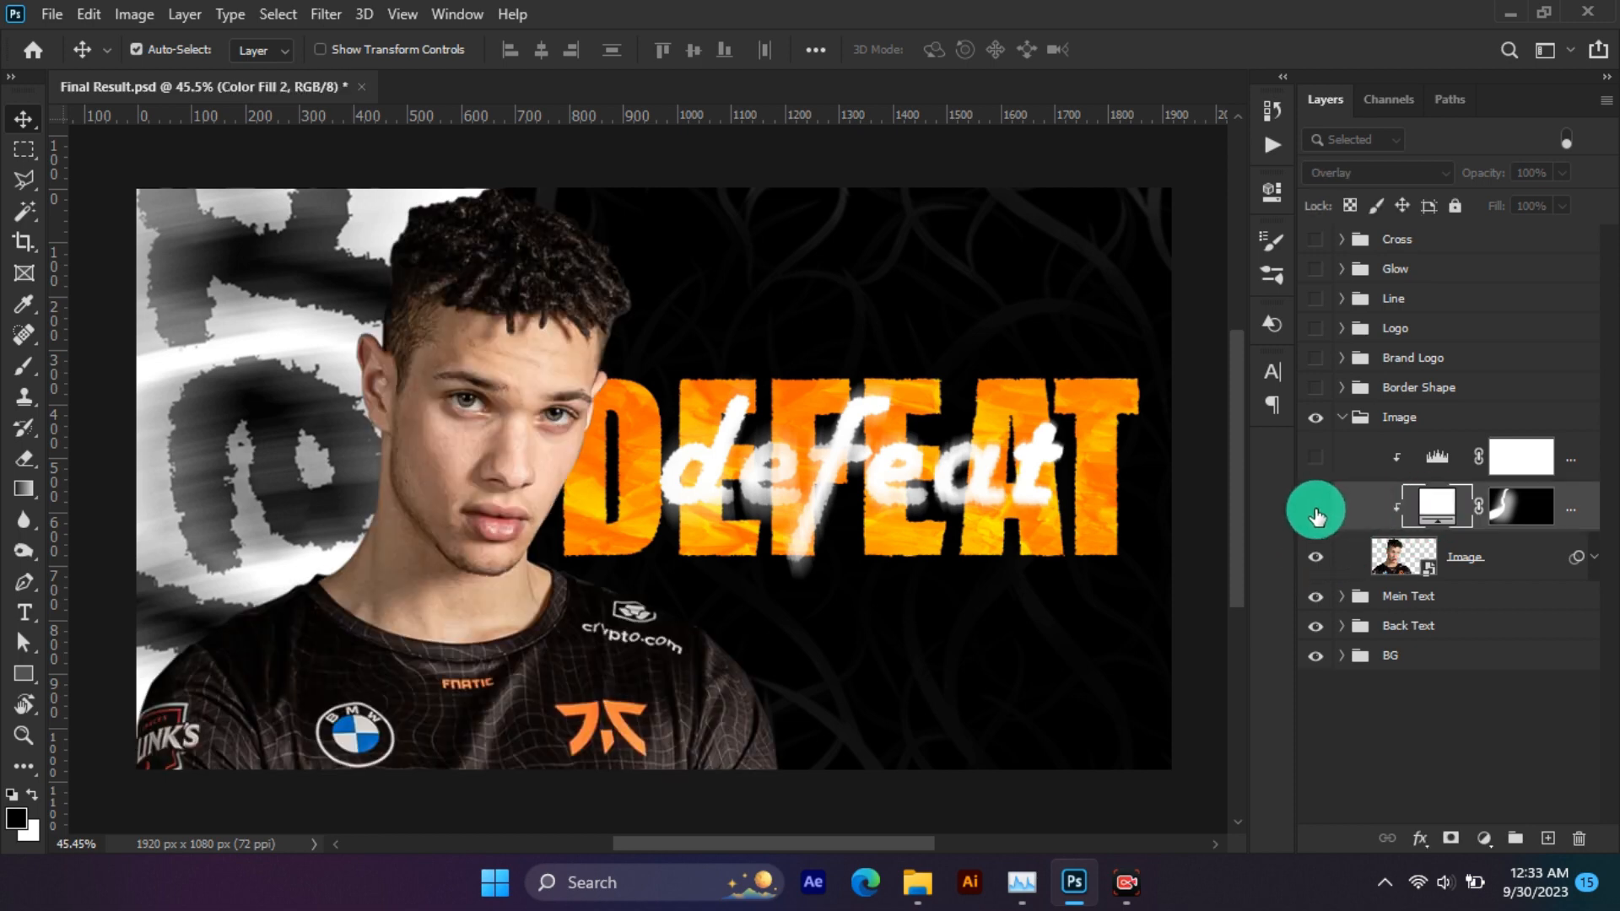
click(1392, 499)
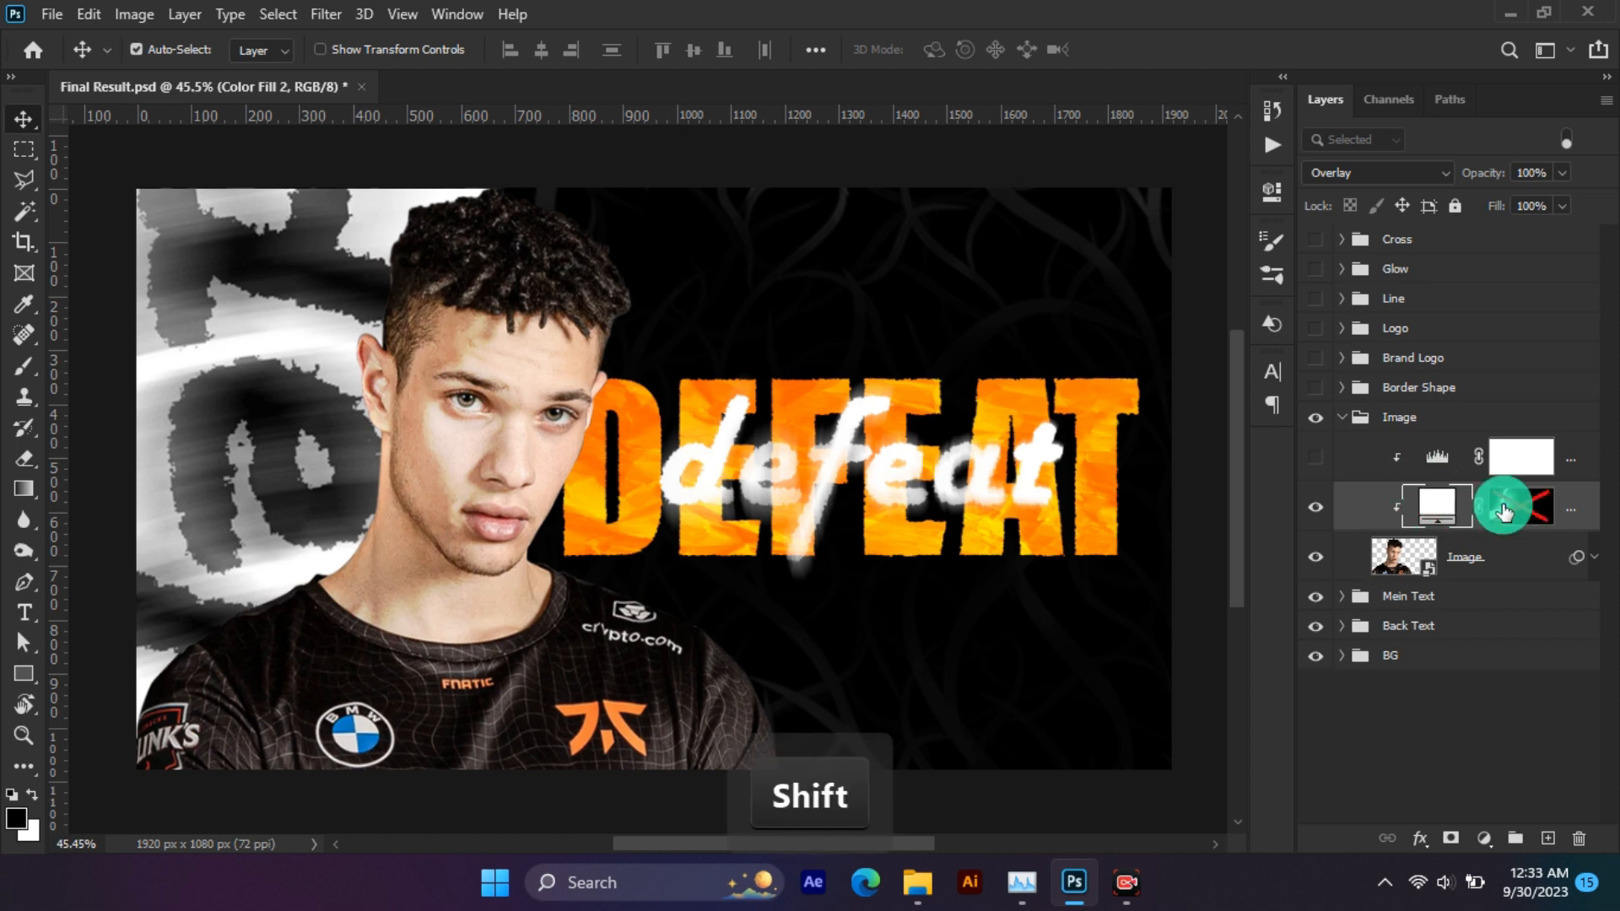
shift+click(1503, 509)
shift+click(1503, 509)
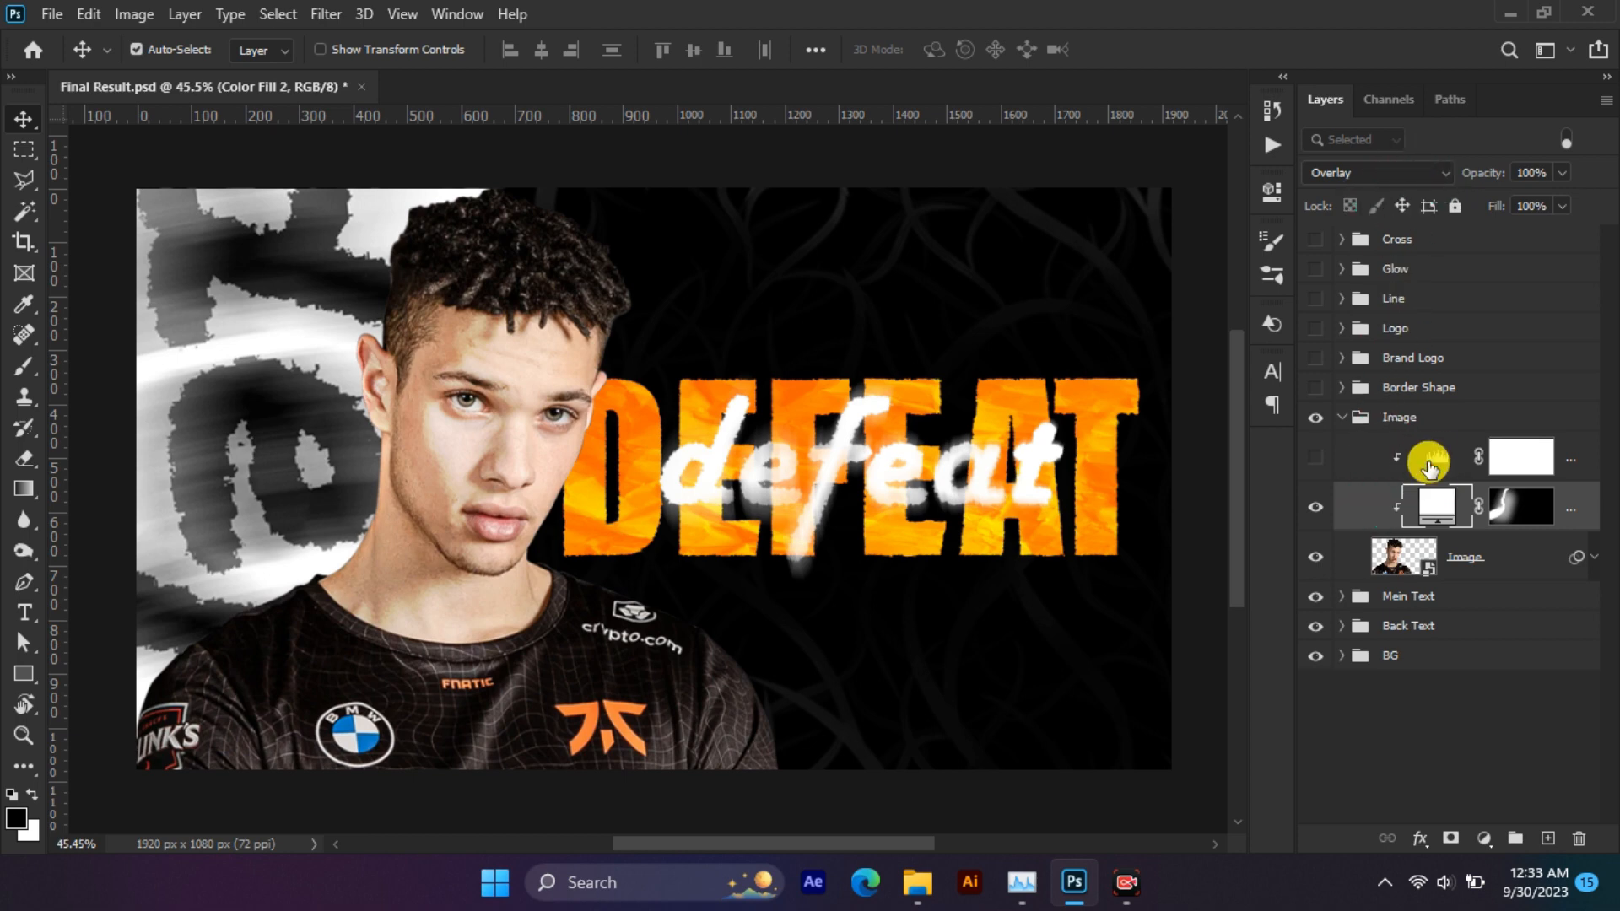
Show the clipped Levels 1 adjustment on the portrait and review its levels settings.
click(1370, 464)
click(1315, 456)
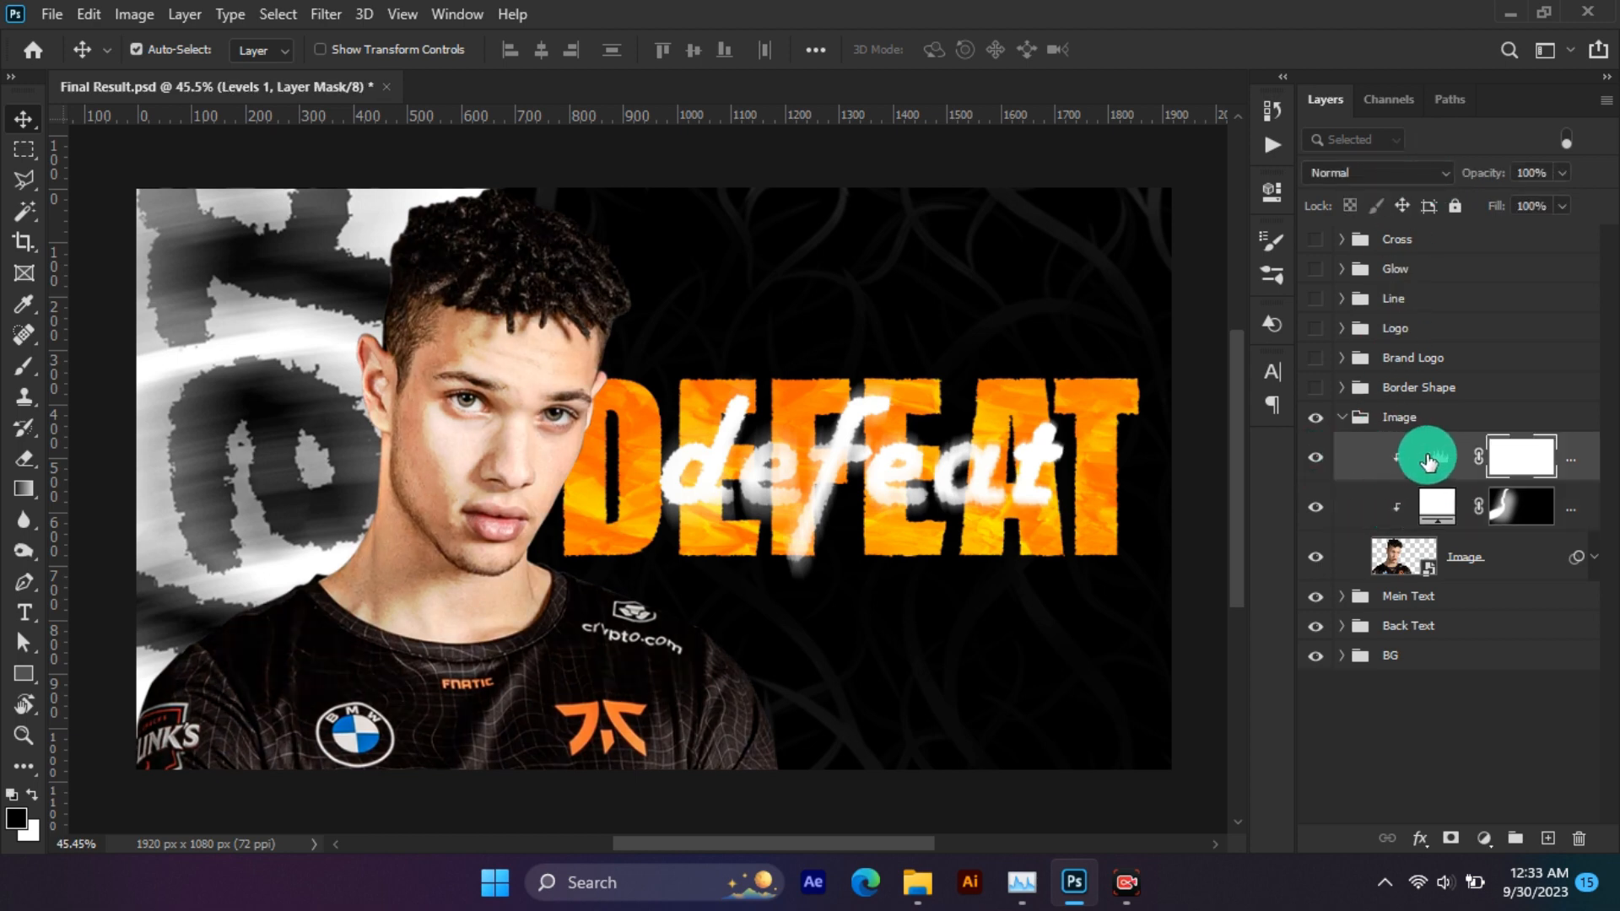
click(1434, 455)
double_click(1434, 455)
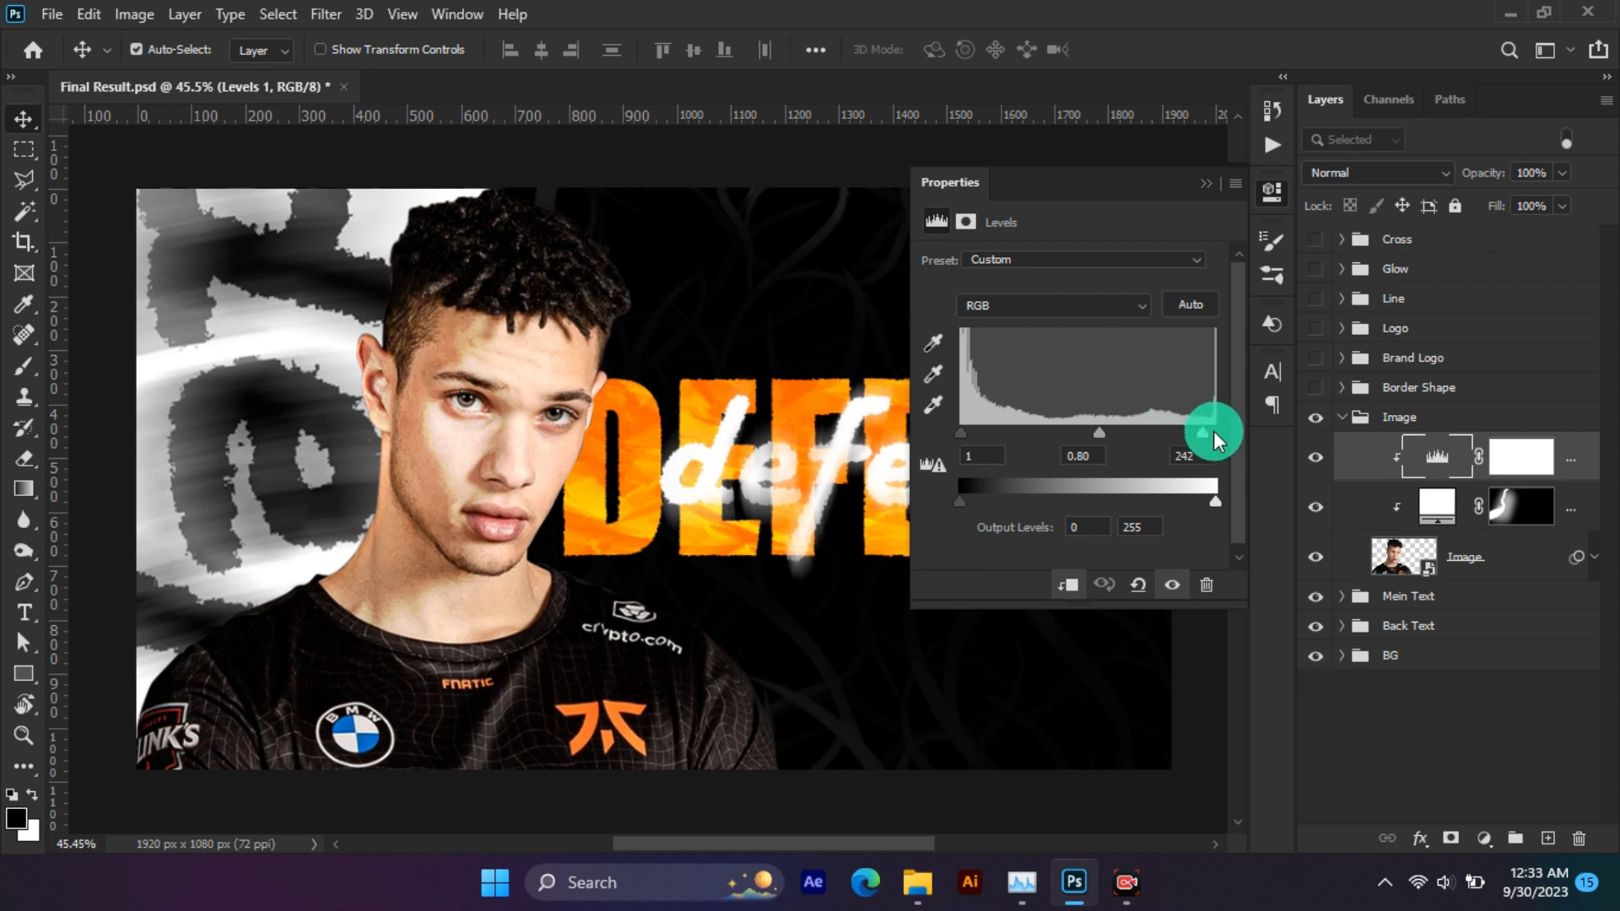
click(1209, 184)
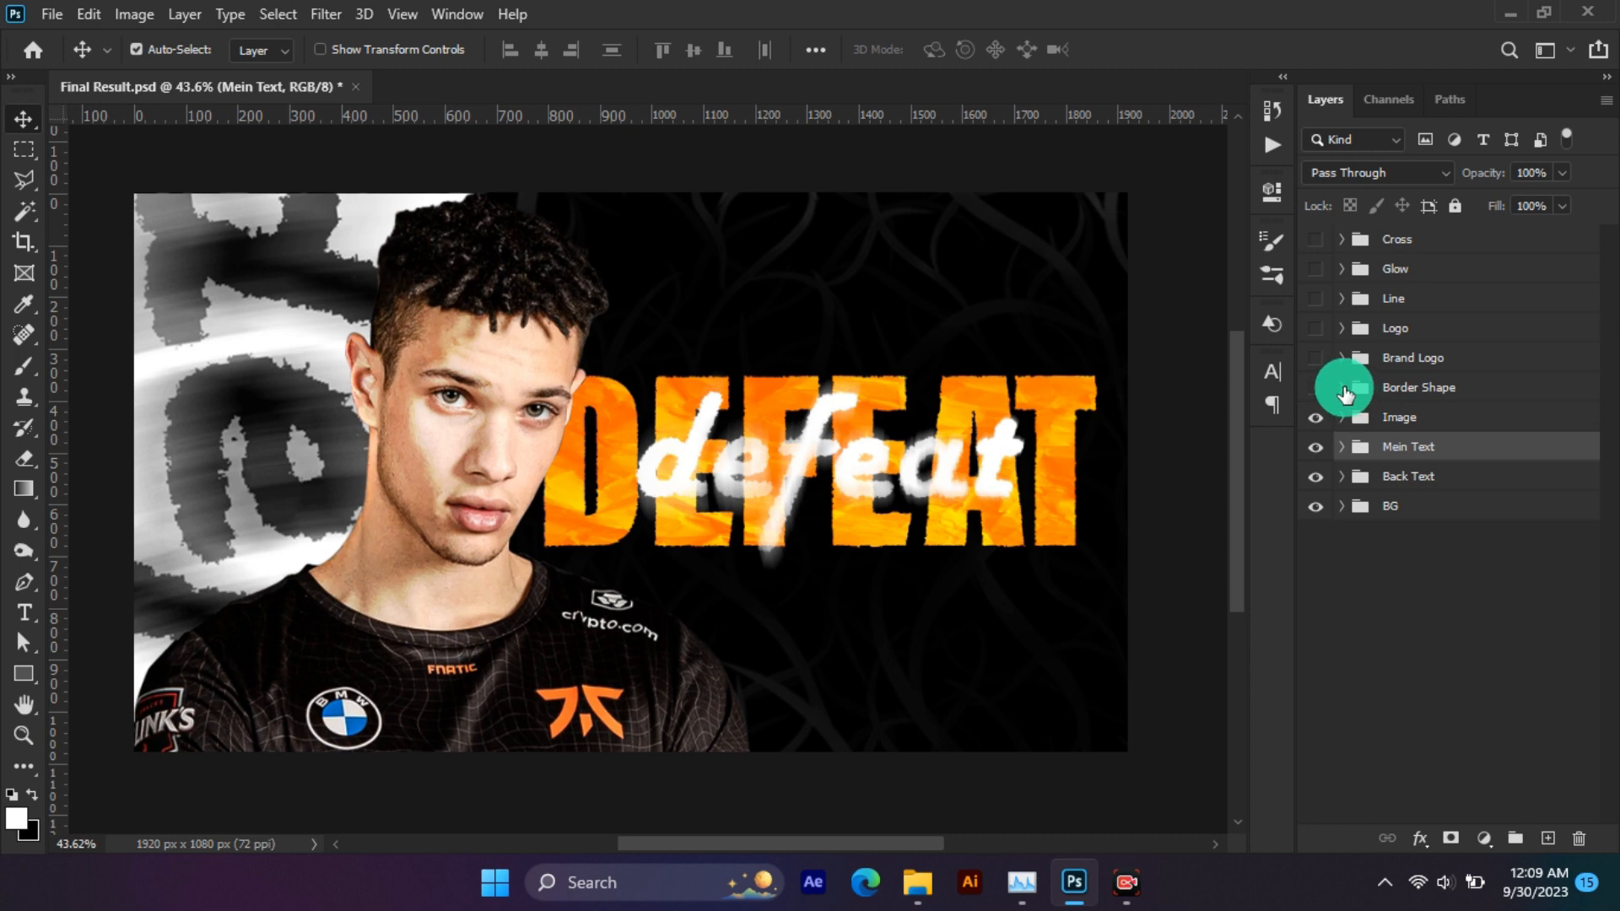
Expand the Border Shape group and show the Rectangle 1 strip with its clipped 4a650d75 texture.
click(1342, 389)
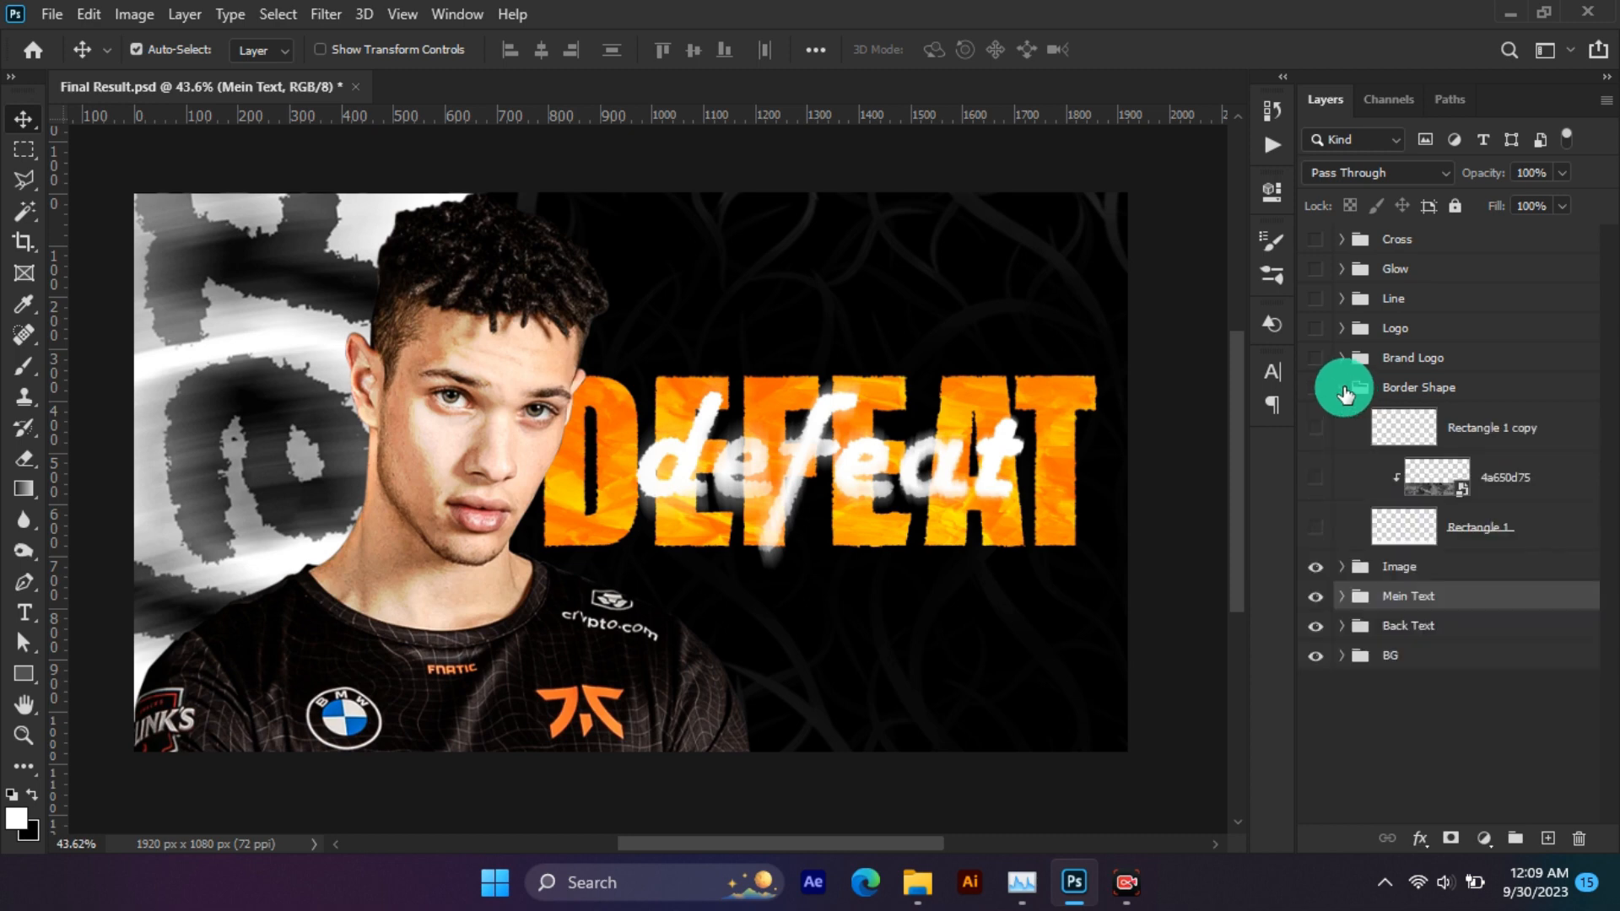
click(1315, 527)
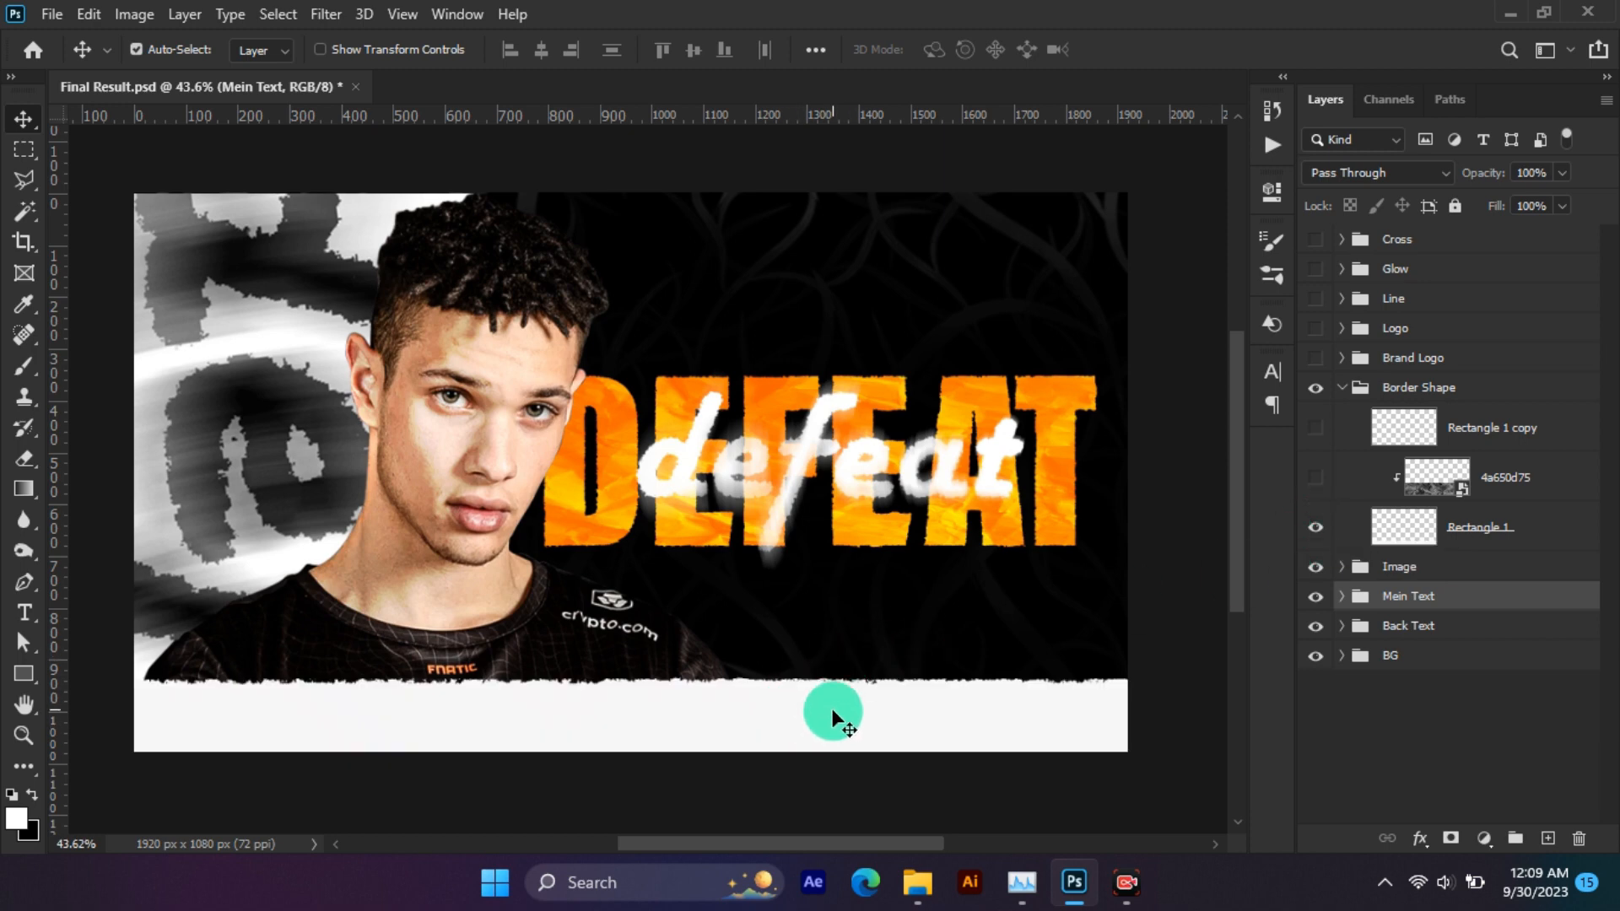
click(1310, 483)
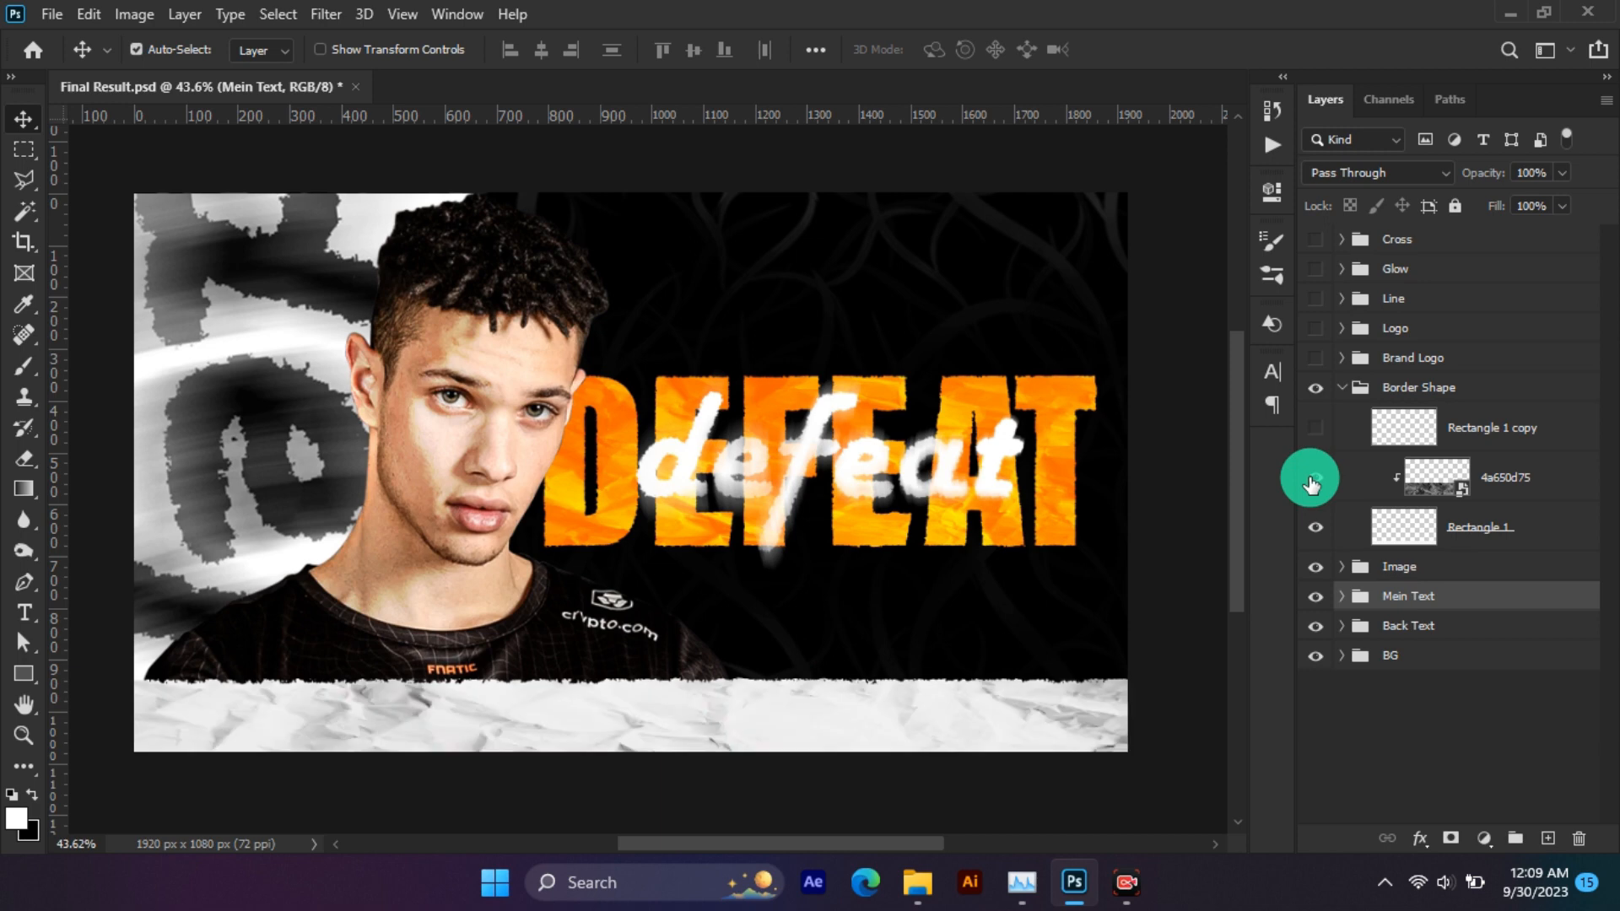
Inspect the source image inside the border strip's 4a650d75 smart object and close it.
click(1432, 486)
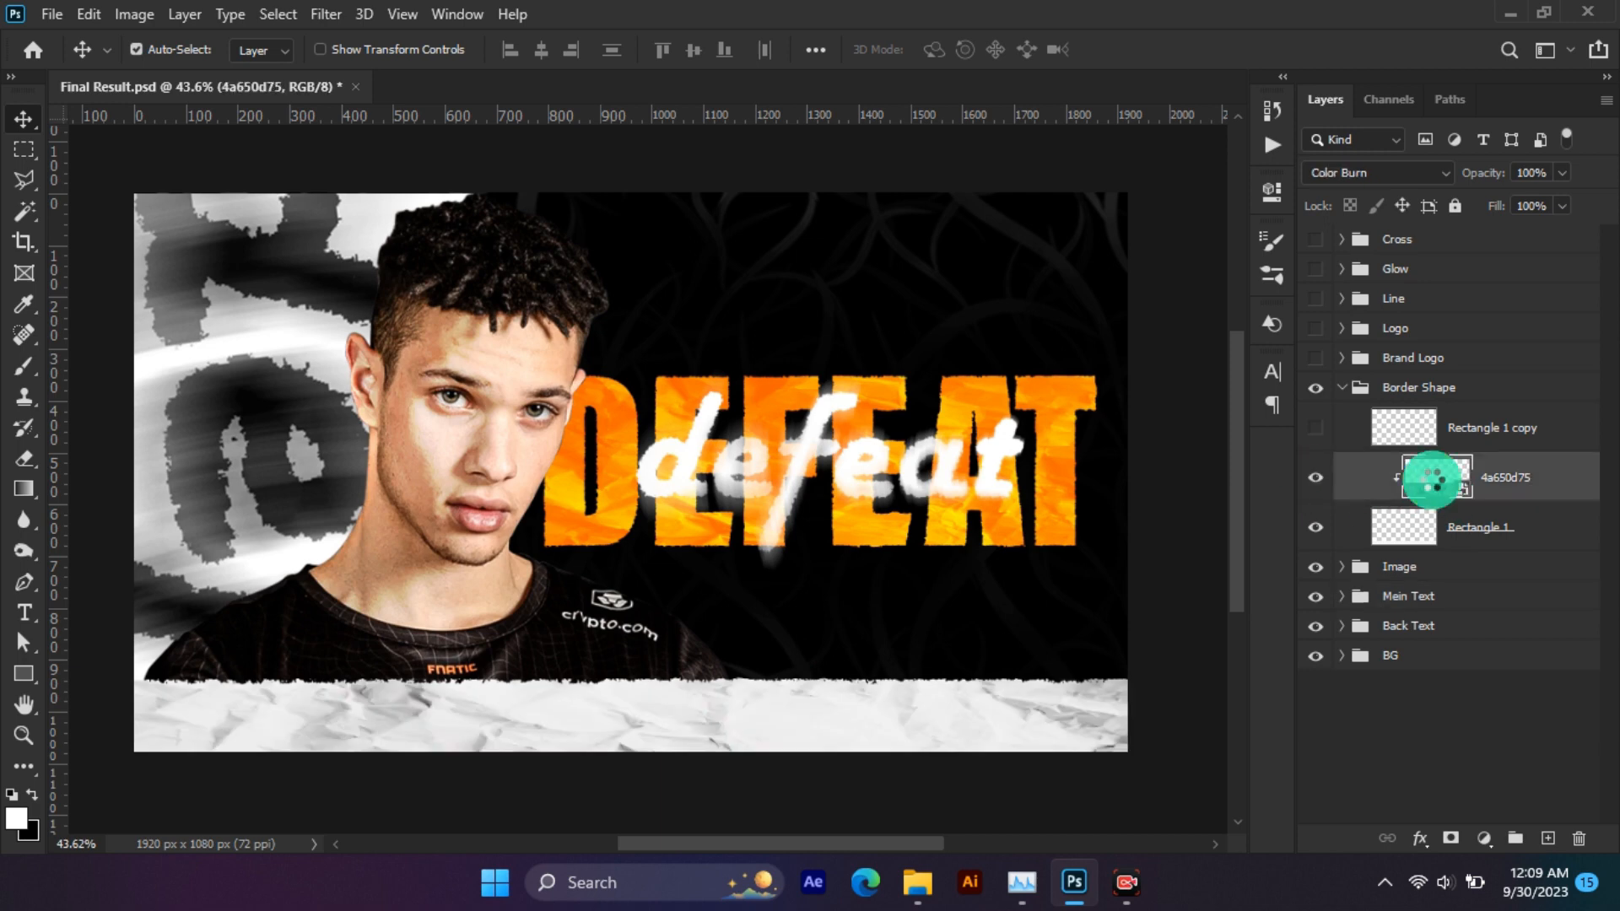
double_click(1433, 478)
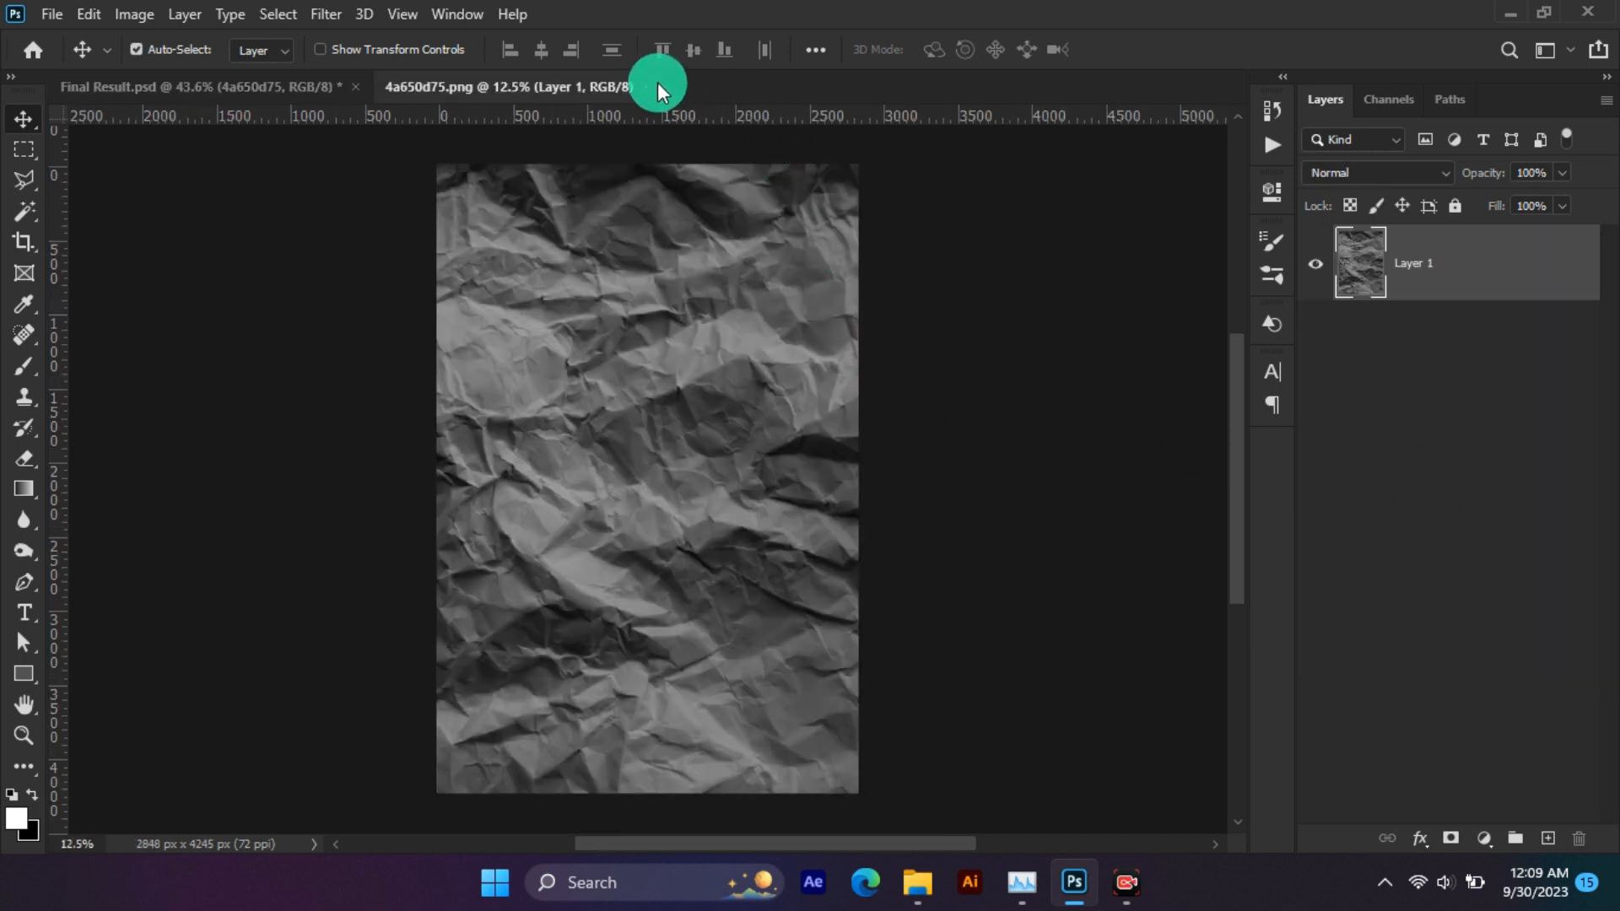
click(646, 87)
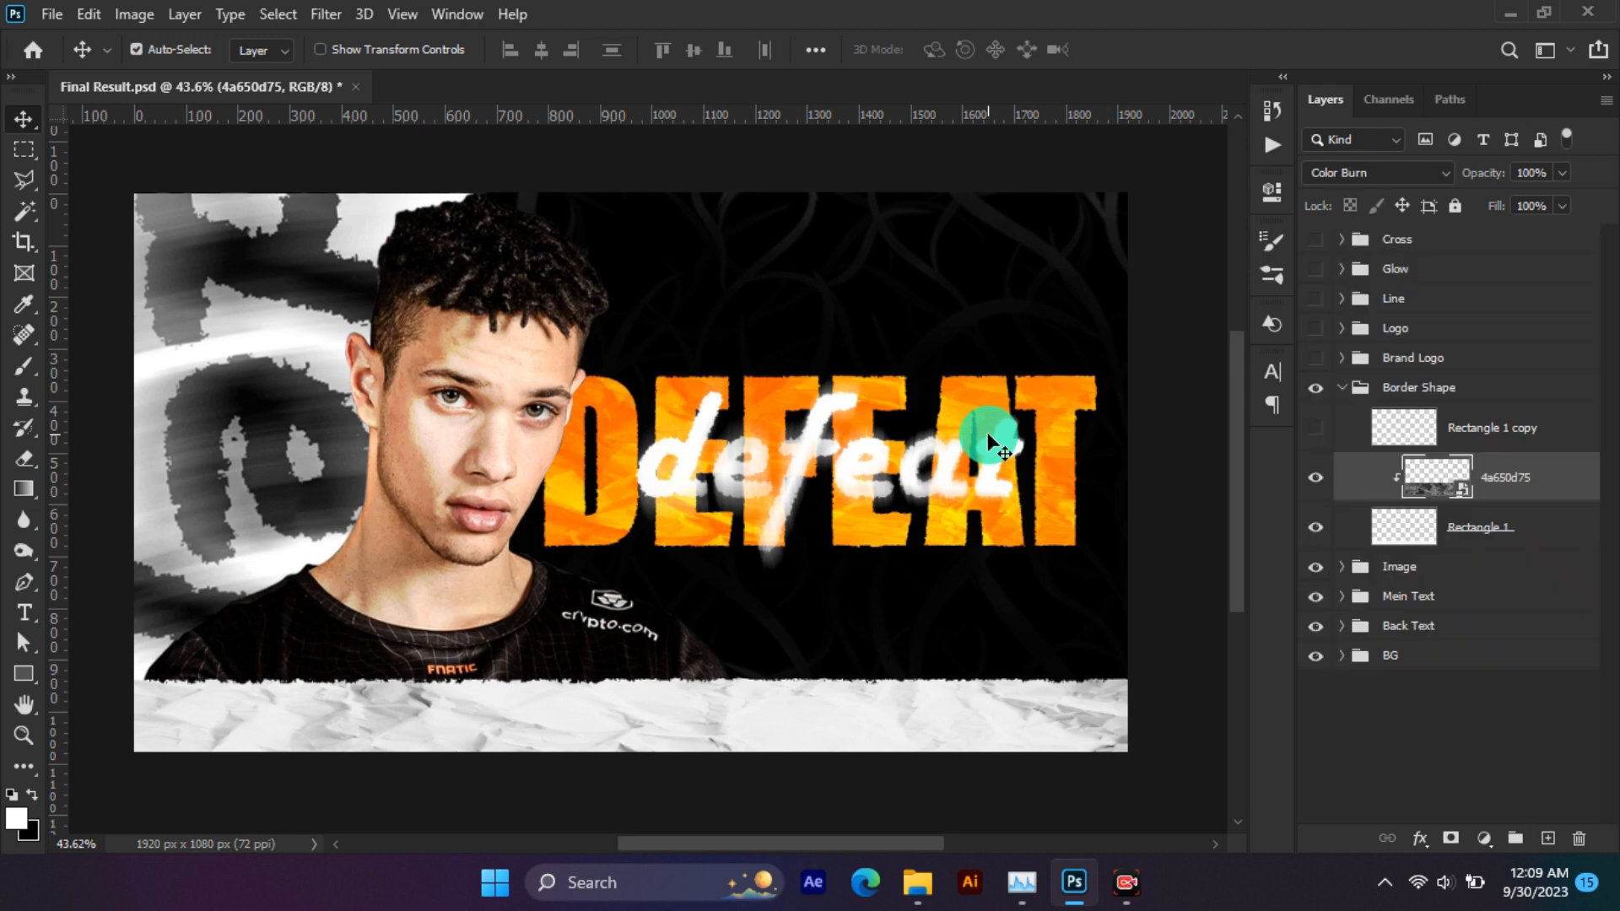
Show the Rectangle 1 copy border along the canvas's upper edge and collapse the Border Shape group.
click(1408, 427)
click(1313, 428)
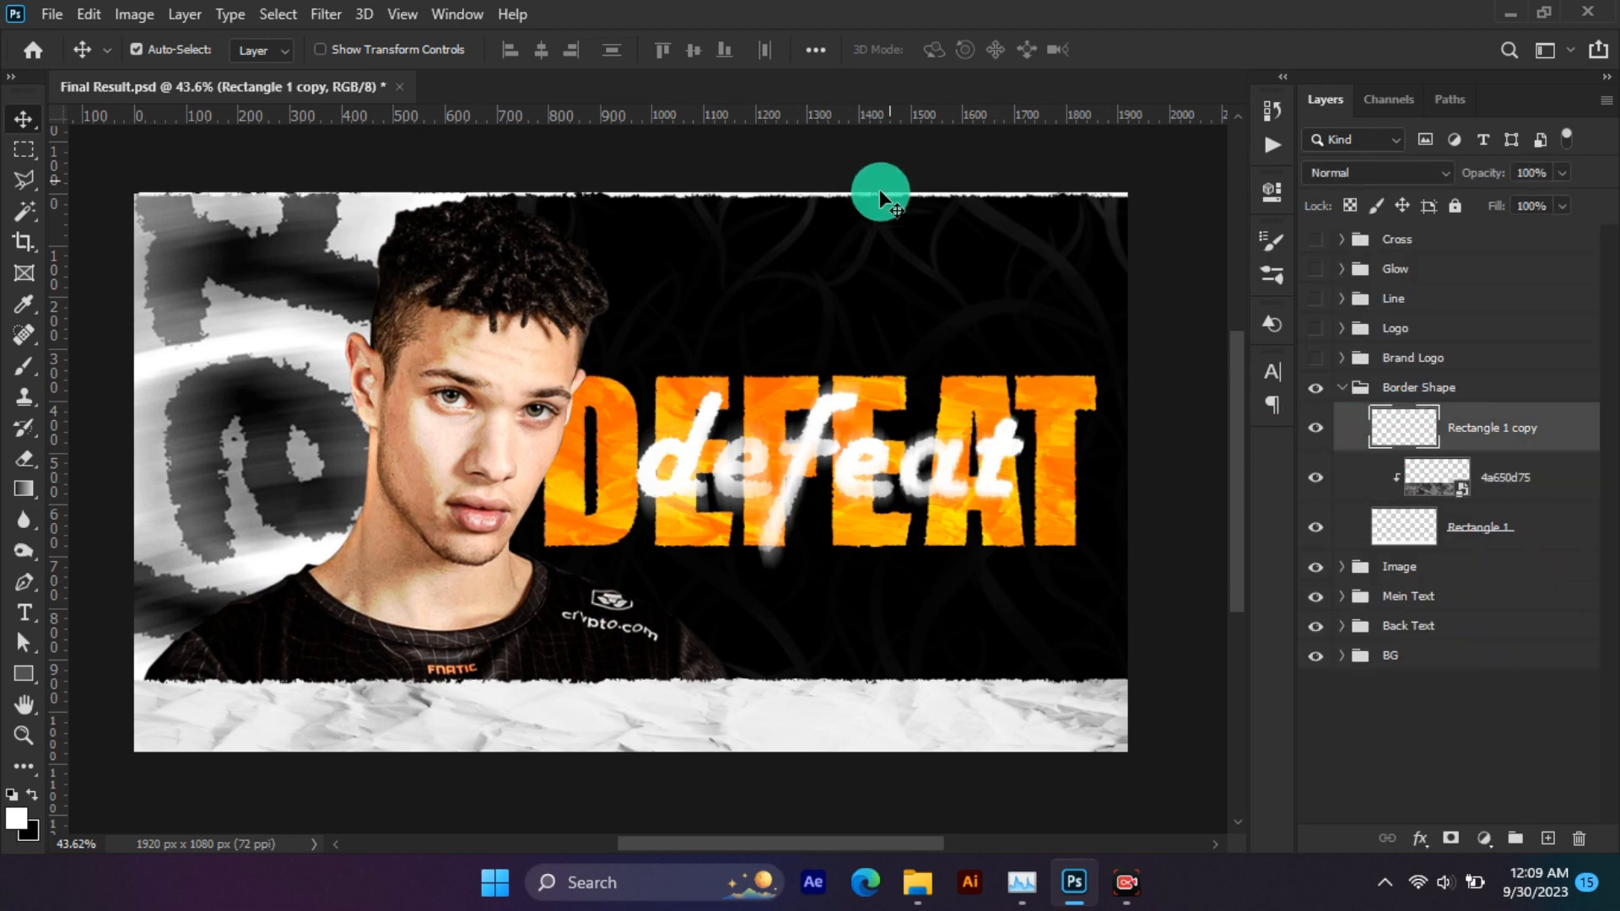
click(1342, 388)
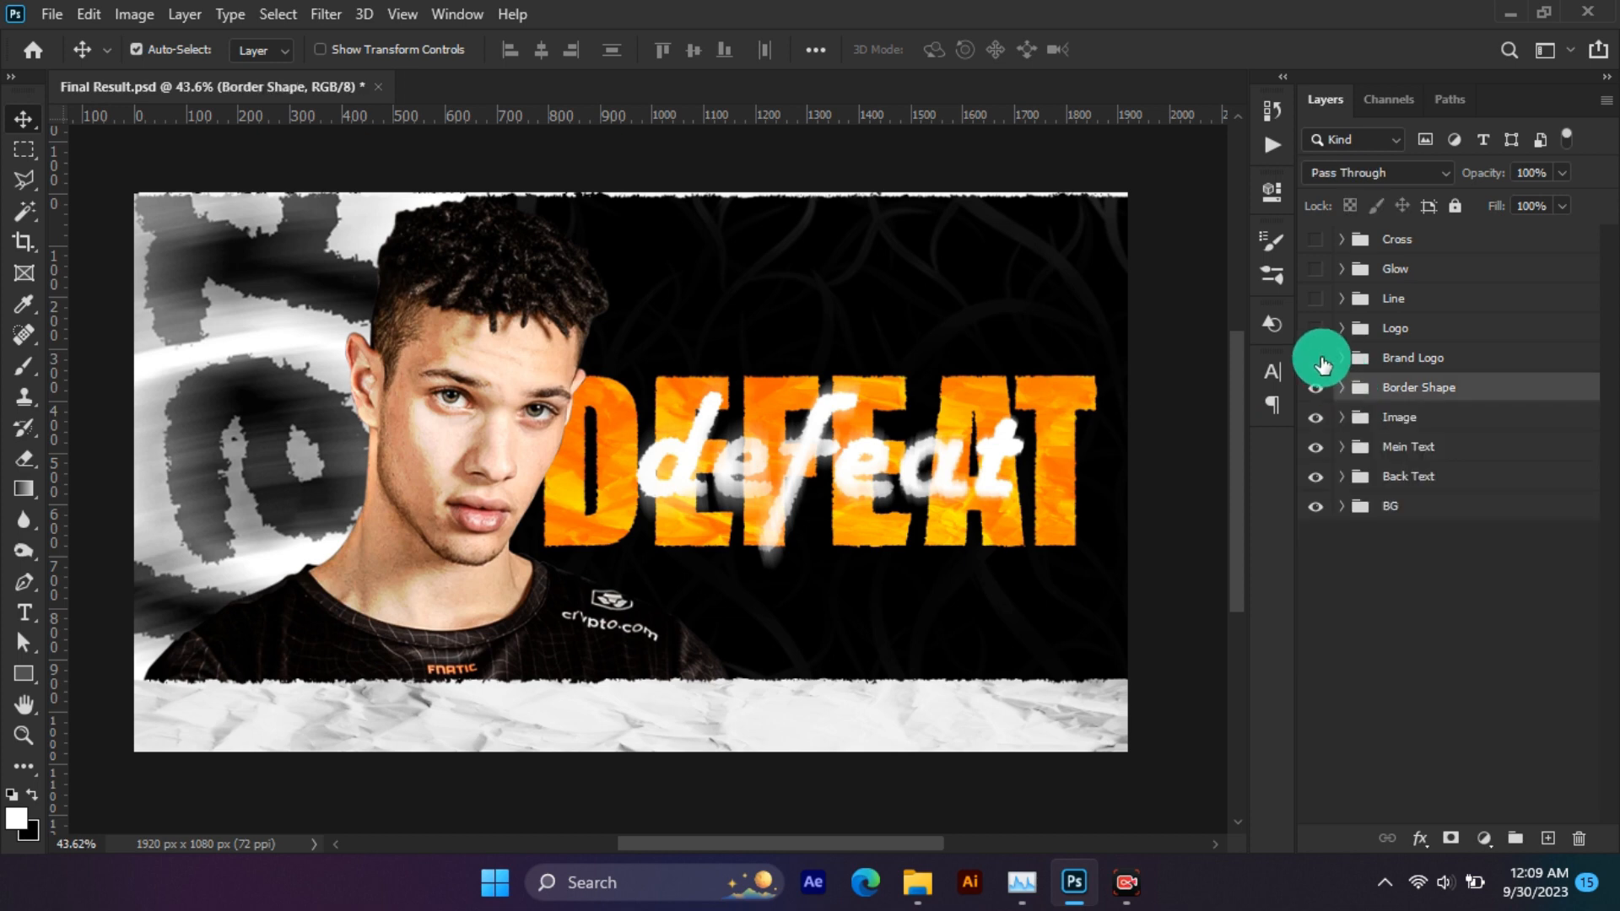
Expand the Brand Logo group to review its layers, show the group, and collapse it.
click(1342, 359)
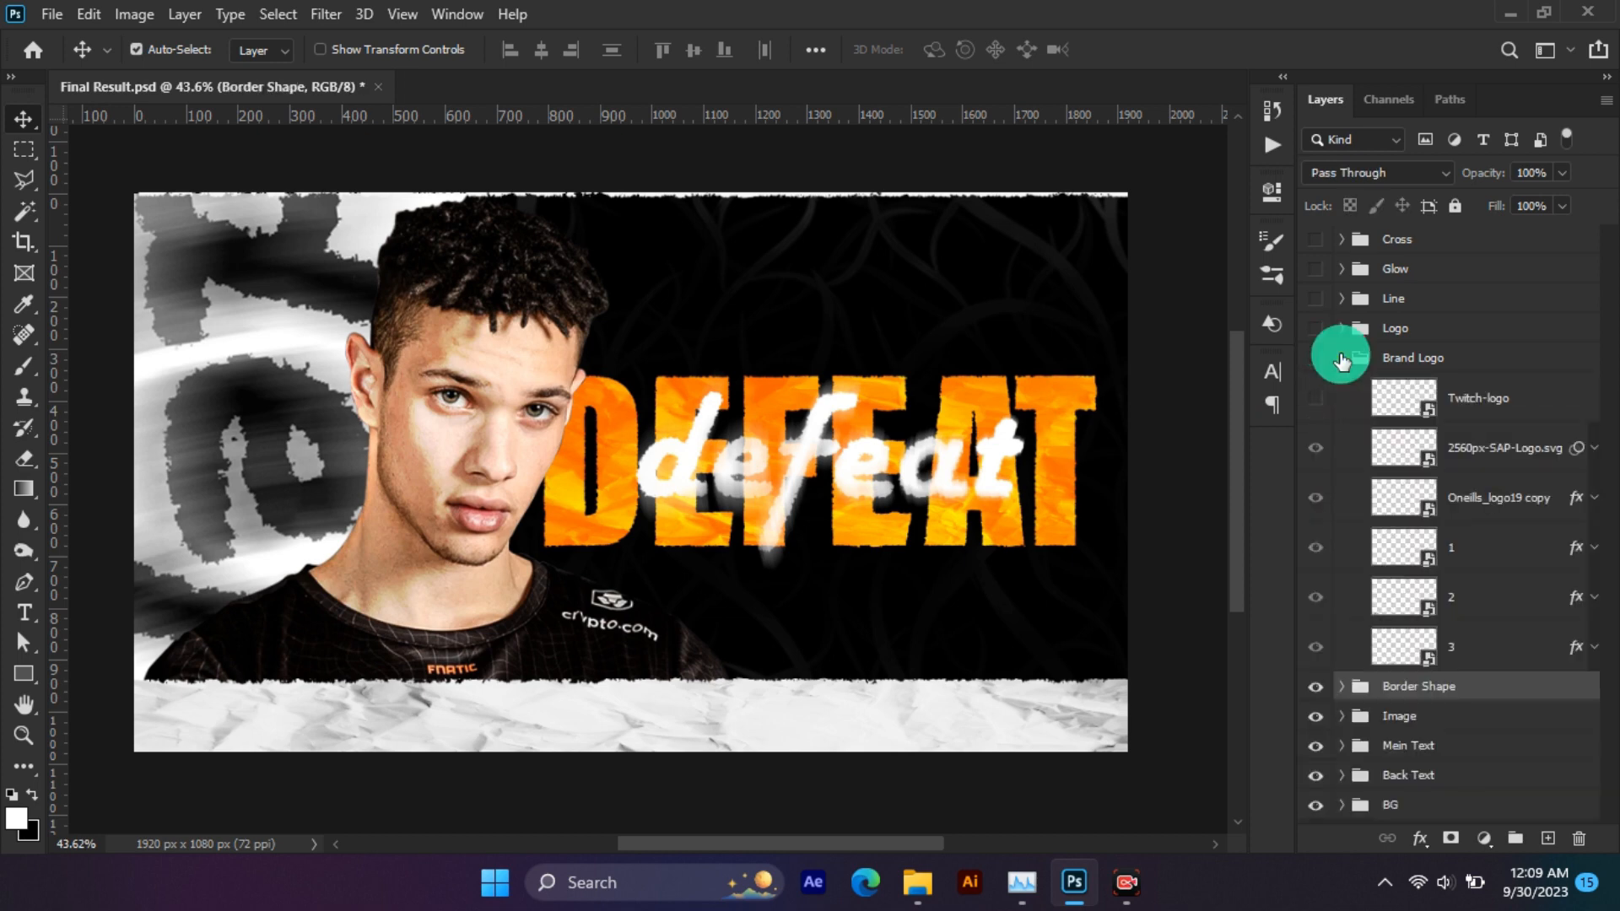
click(1315, 358)
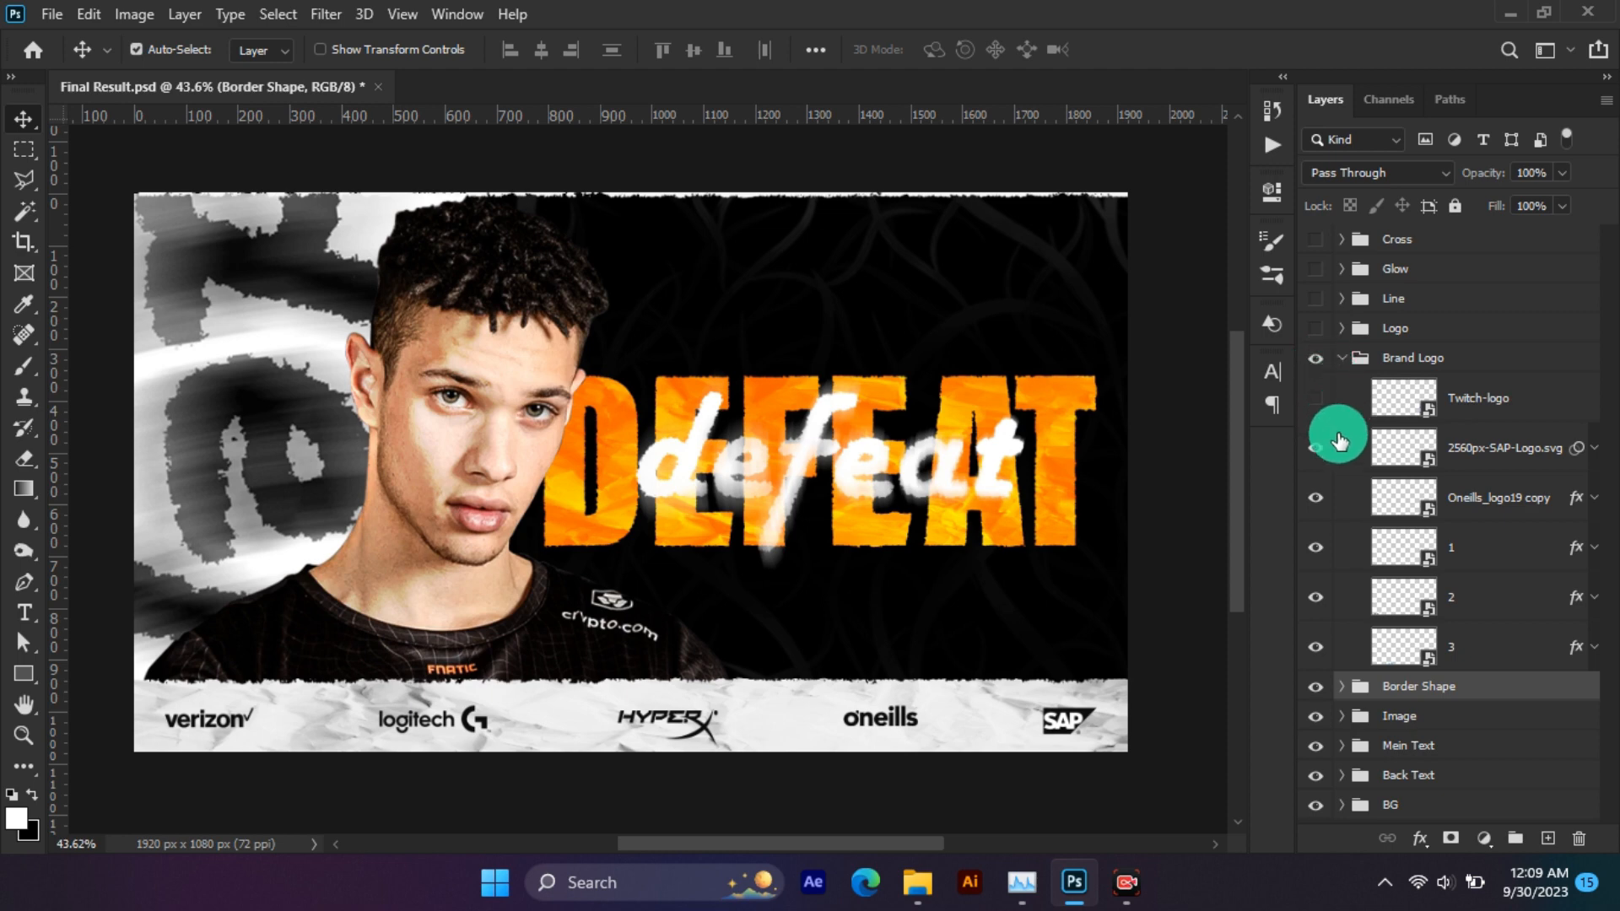
click(1342, 359)
Show all the Logo group's layers, from Fantic up to Cross, and collapse the group.
click(1342, 328)
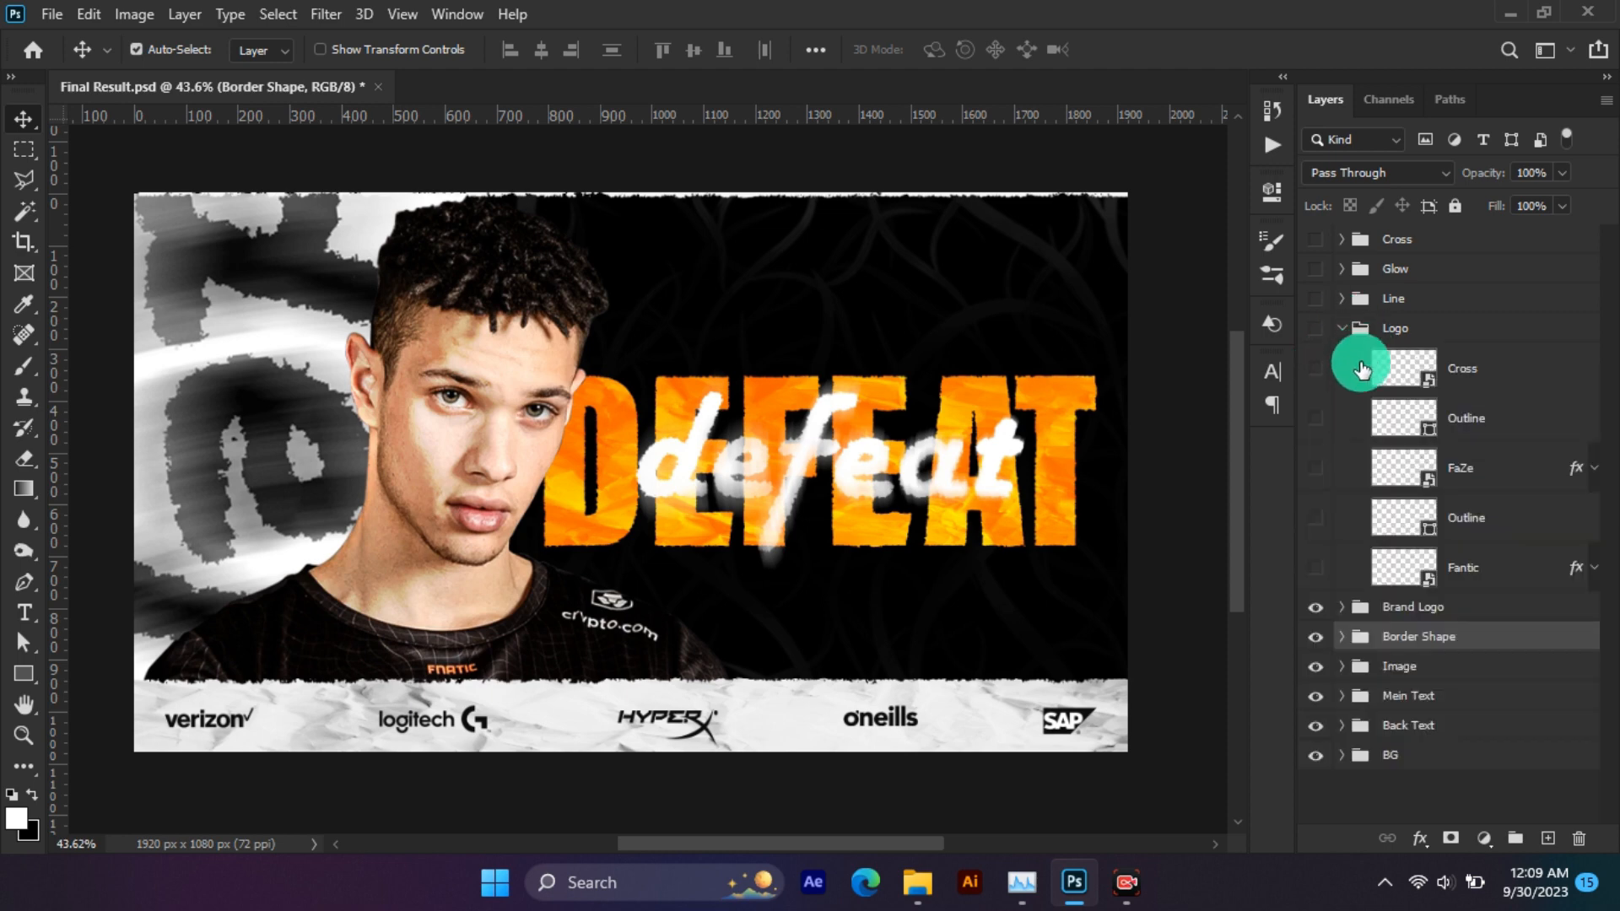
drag(1322, 566, 1356, 346)
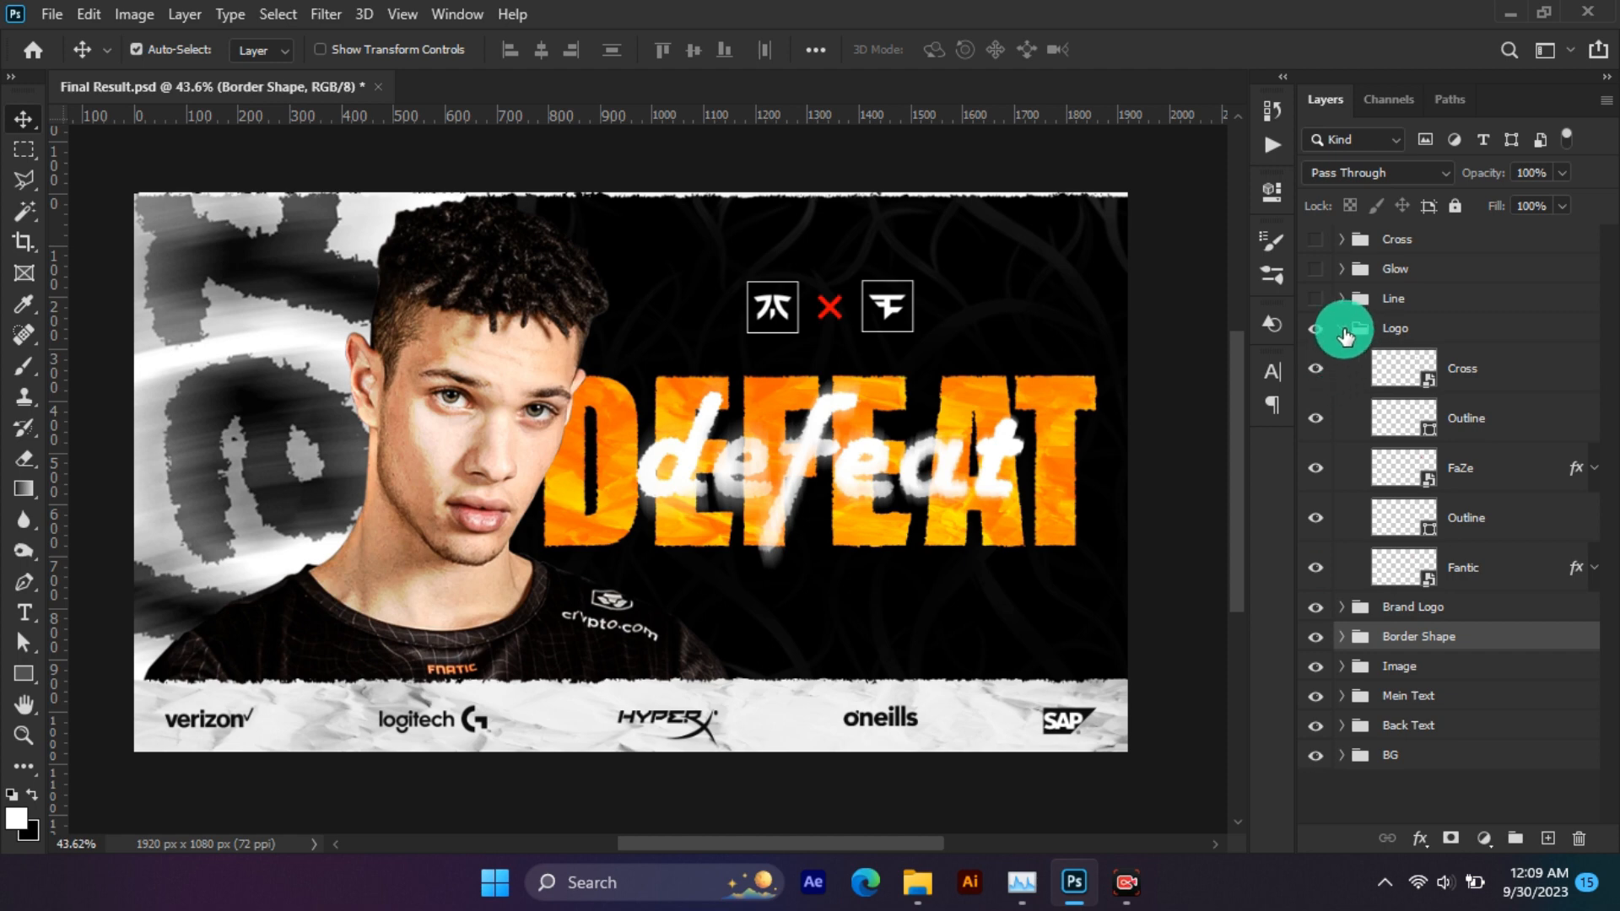
click(1343, 333)
click(1358, 336)
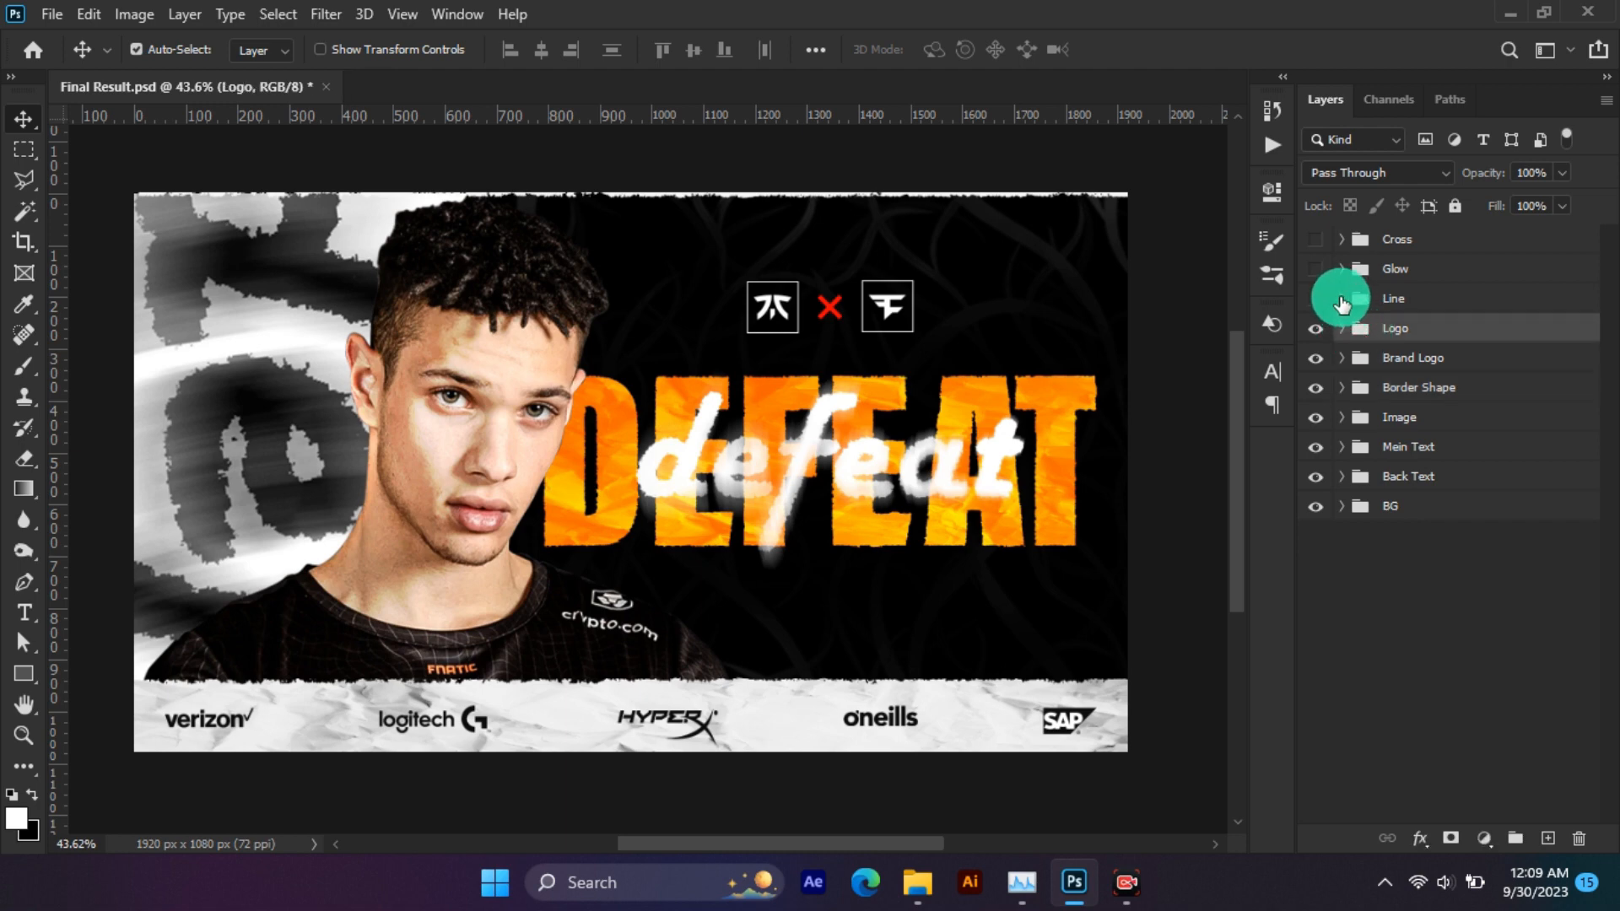
Expand the Line group and show the Rectangle 3 copy 4 lines across the player's hair.
click(1342, 300)
click(1315, 338)
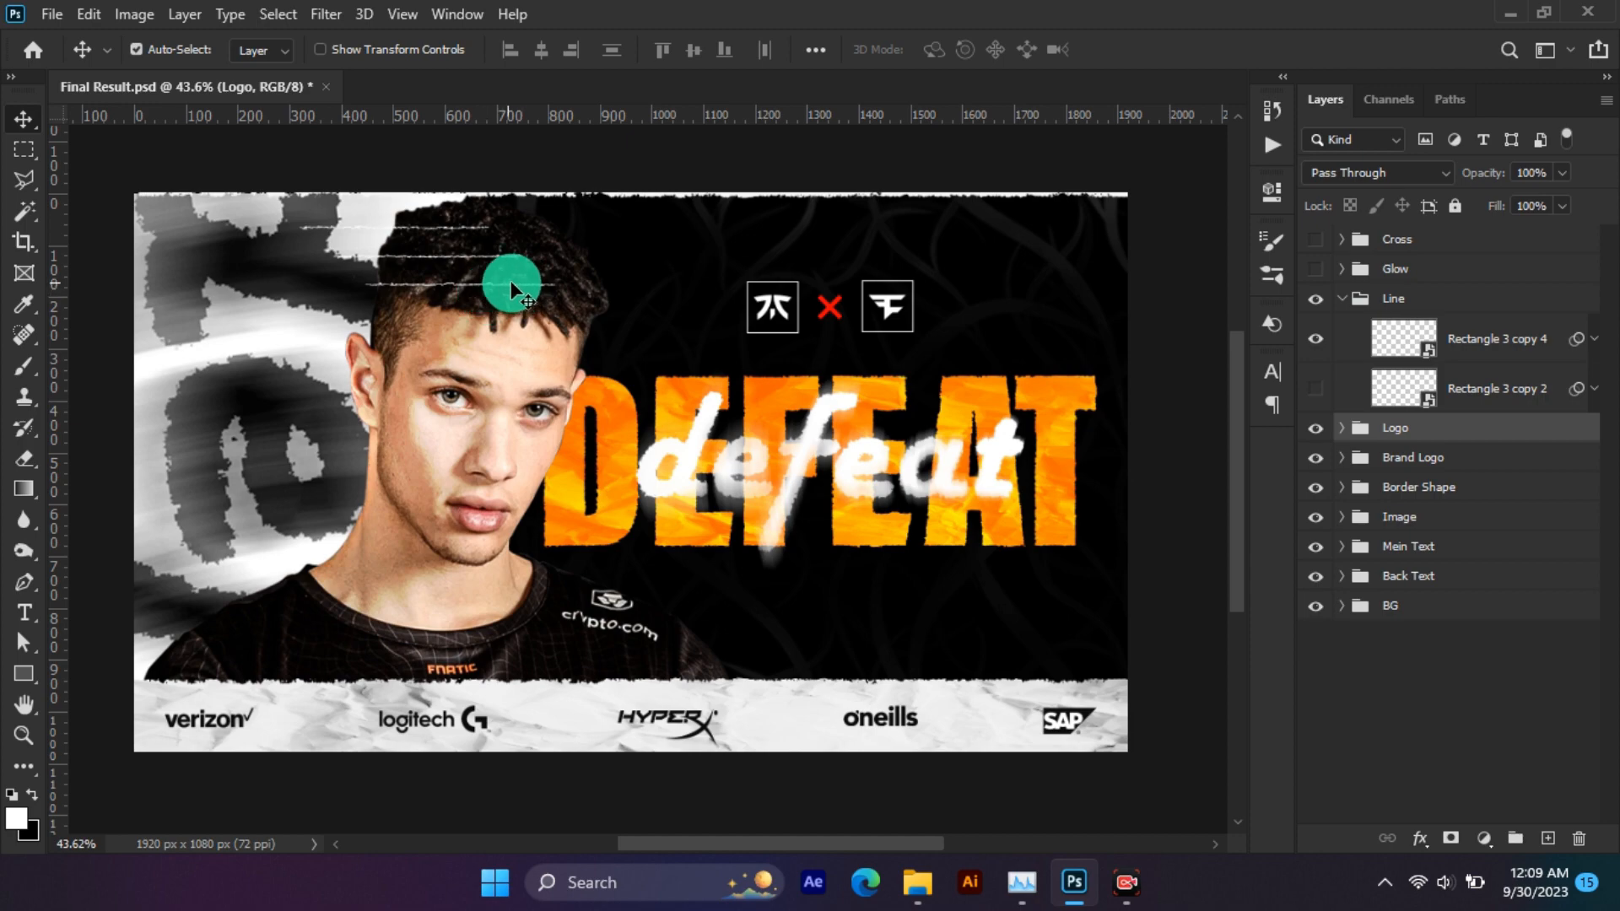
scroll(462, 266, up, 5)
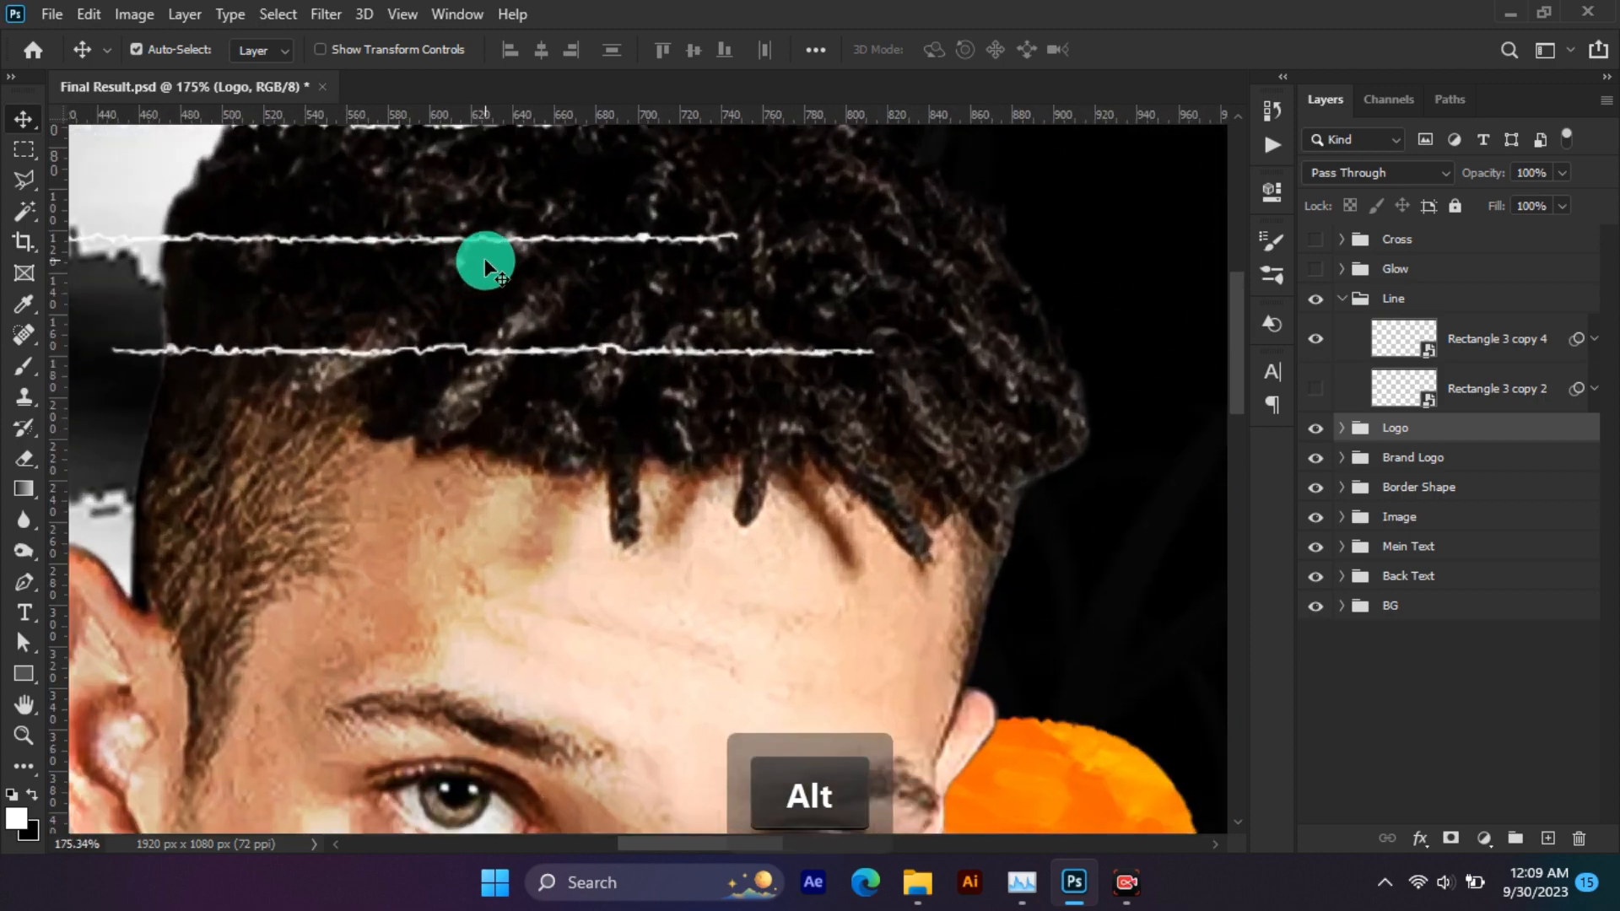
Hide Rectangle 3 copy 4, show Rectangle 3 copy 2, and toggle its visibility to examine the rough lines below the DEFEAT text.
click(1315, 338)
click(1315, 388)
scroll(951, 452, down, 5)
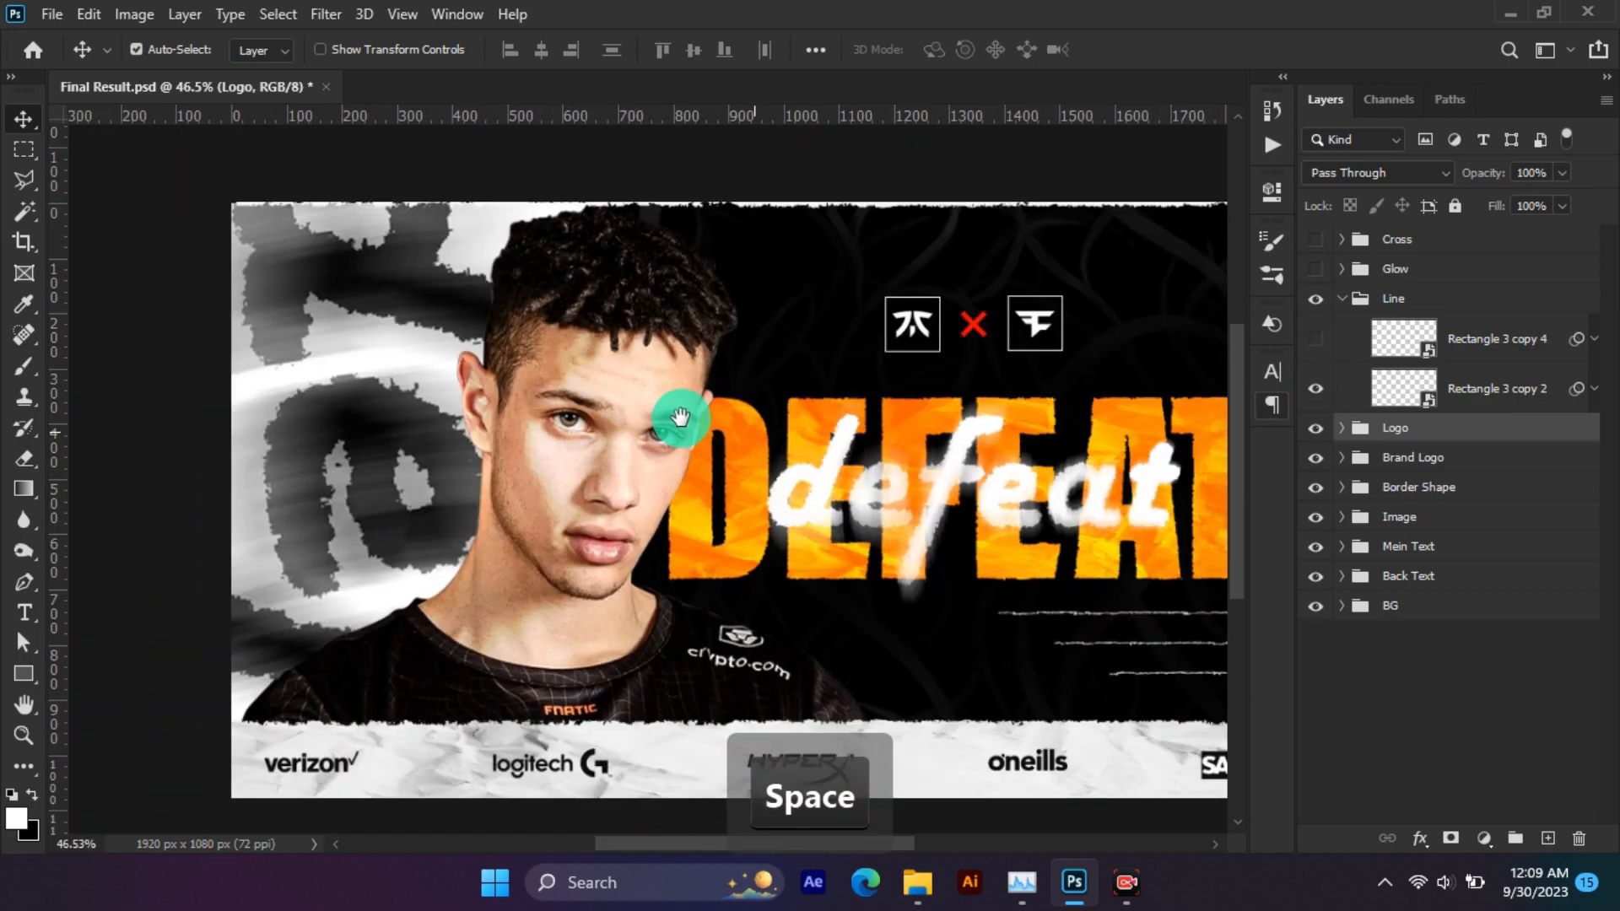
drag(680, 417, 569, 400)
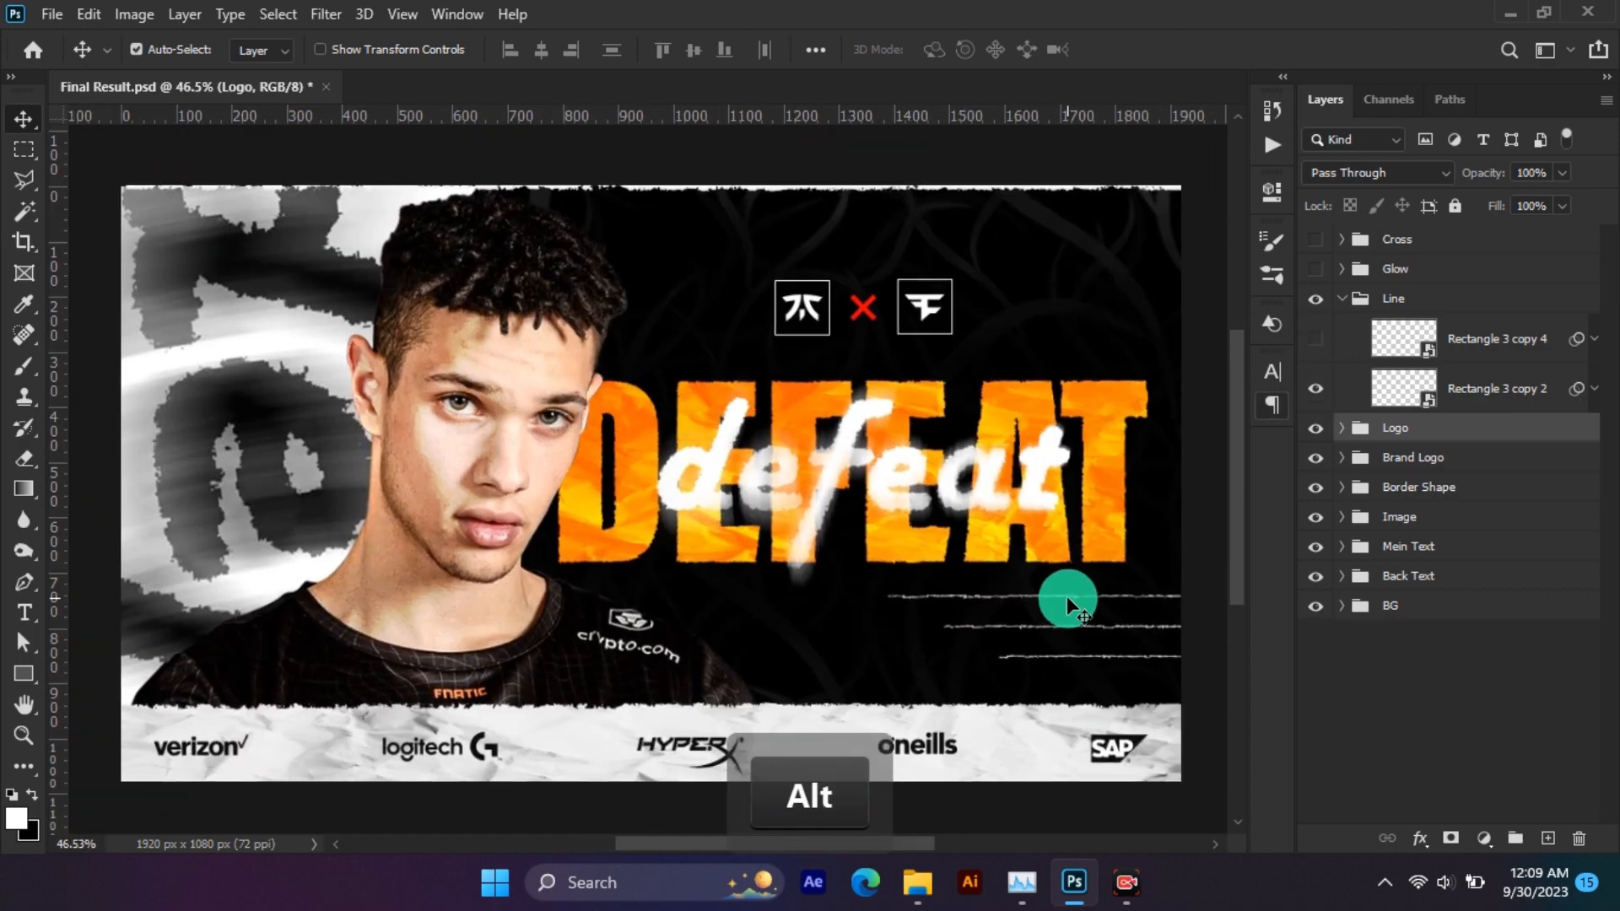
scroll(1066, 596, up, 5)
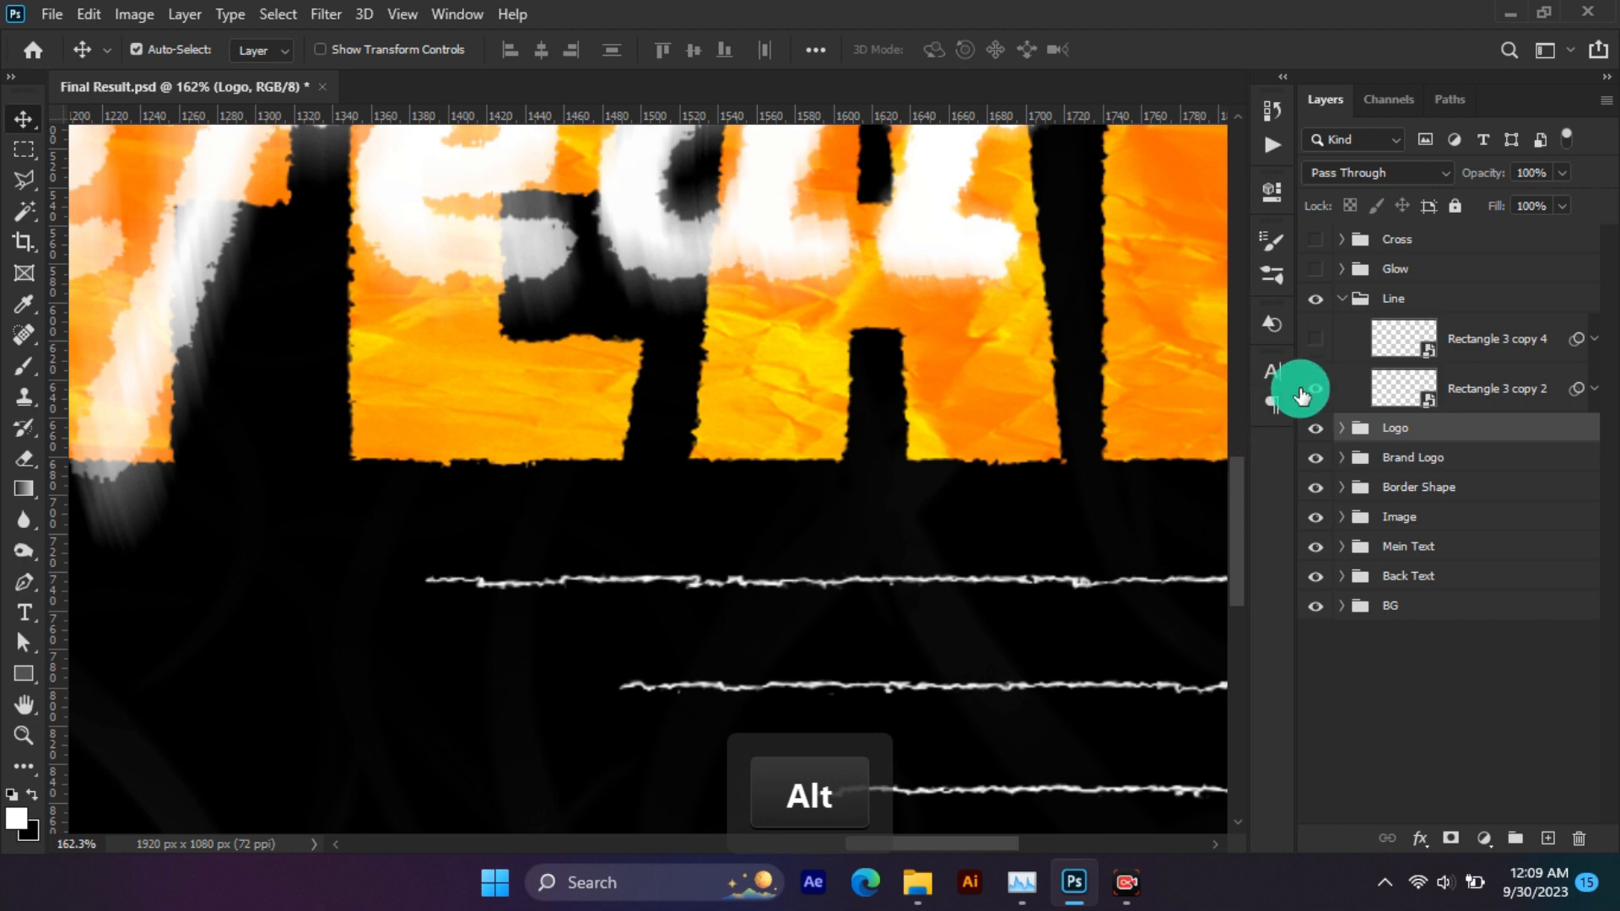
click(1303, 391)
click(1303, 392)
click(1303, 392)
click(1303, 391)
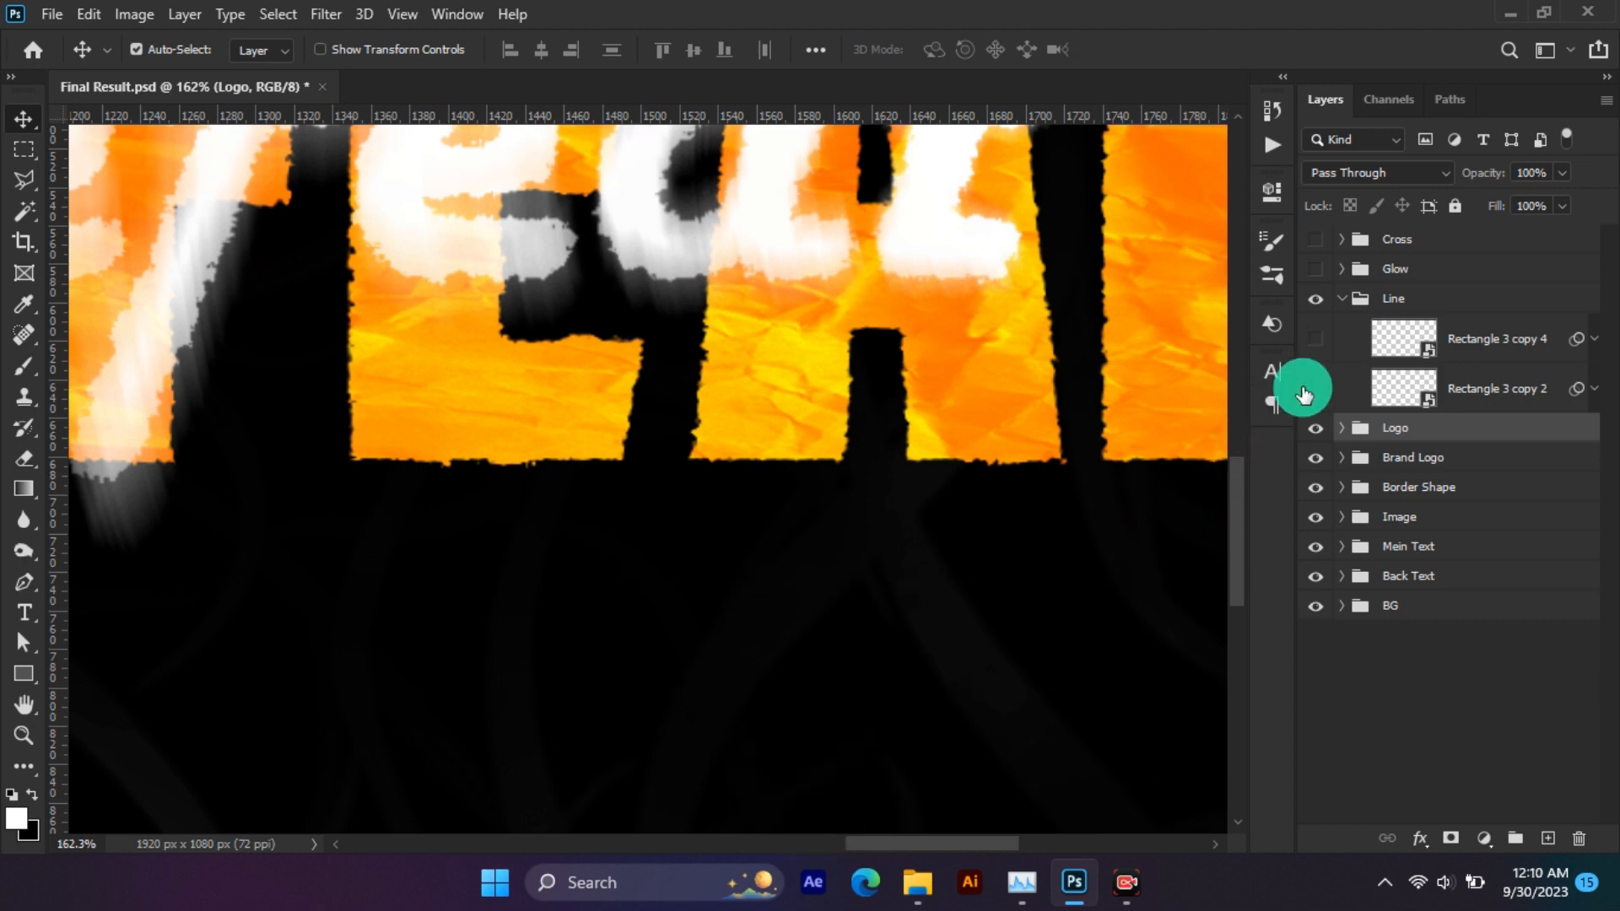
click(1304, 391)
Show Rectangle 3 copy 4 again alongside Rectangle 3 copy 2 and collapse the Line group.
scroll(822, 494, down, 6)
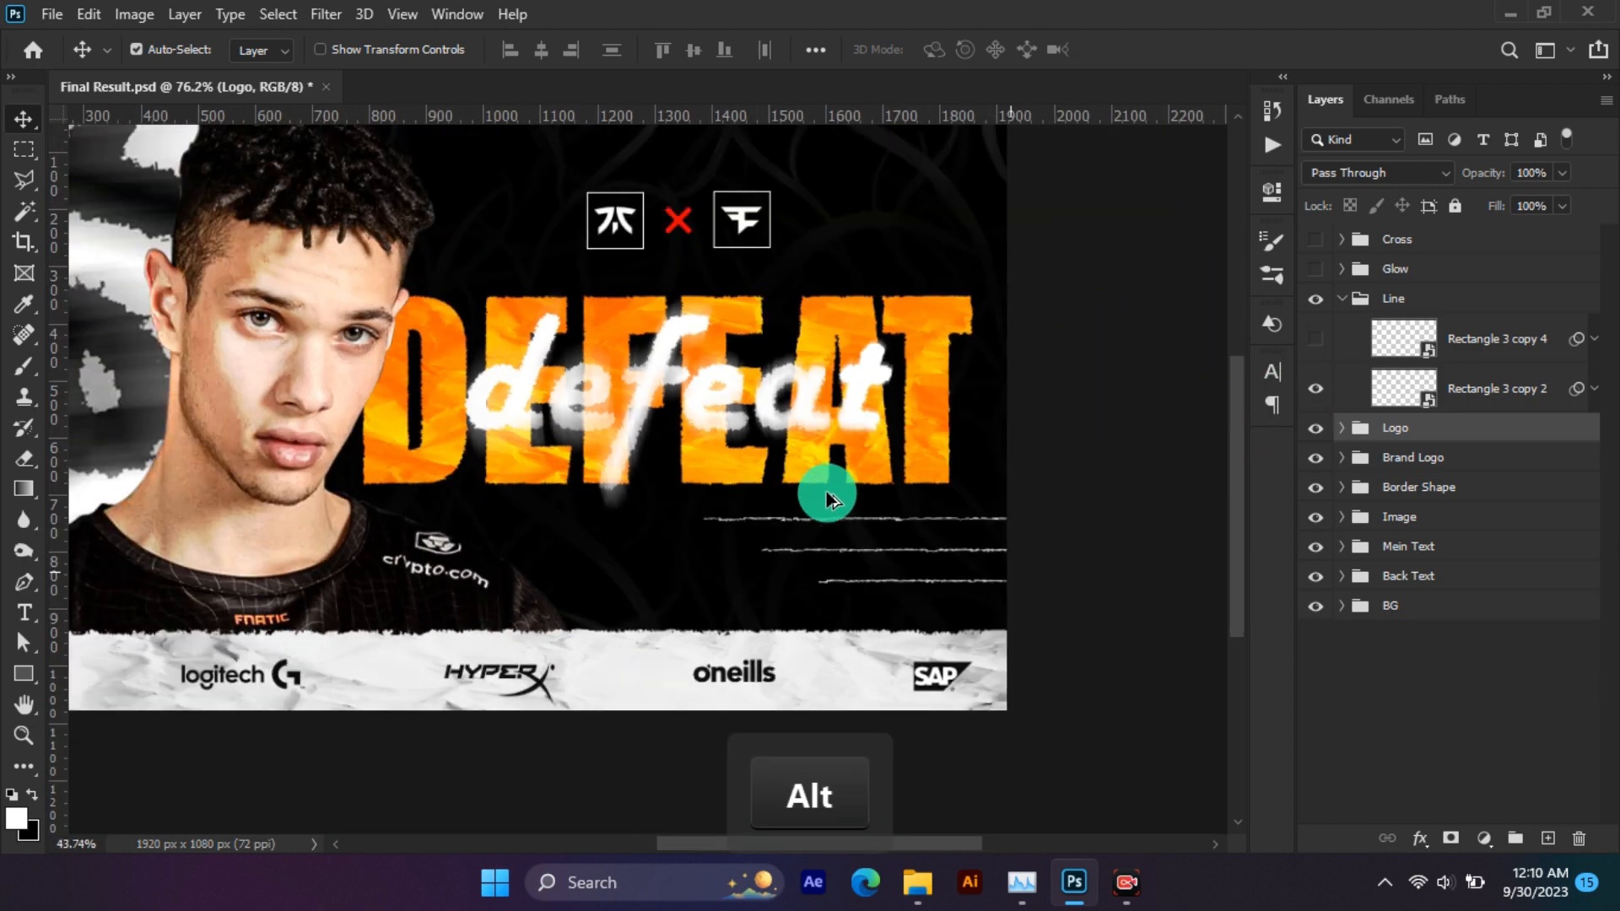
click(1315, 339)
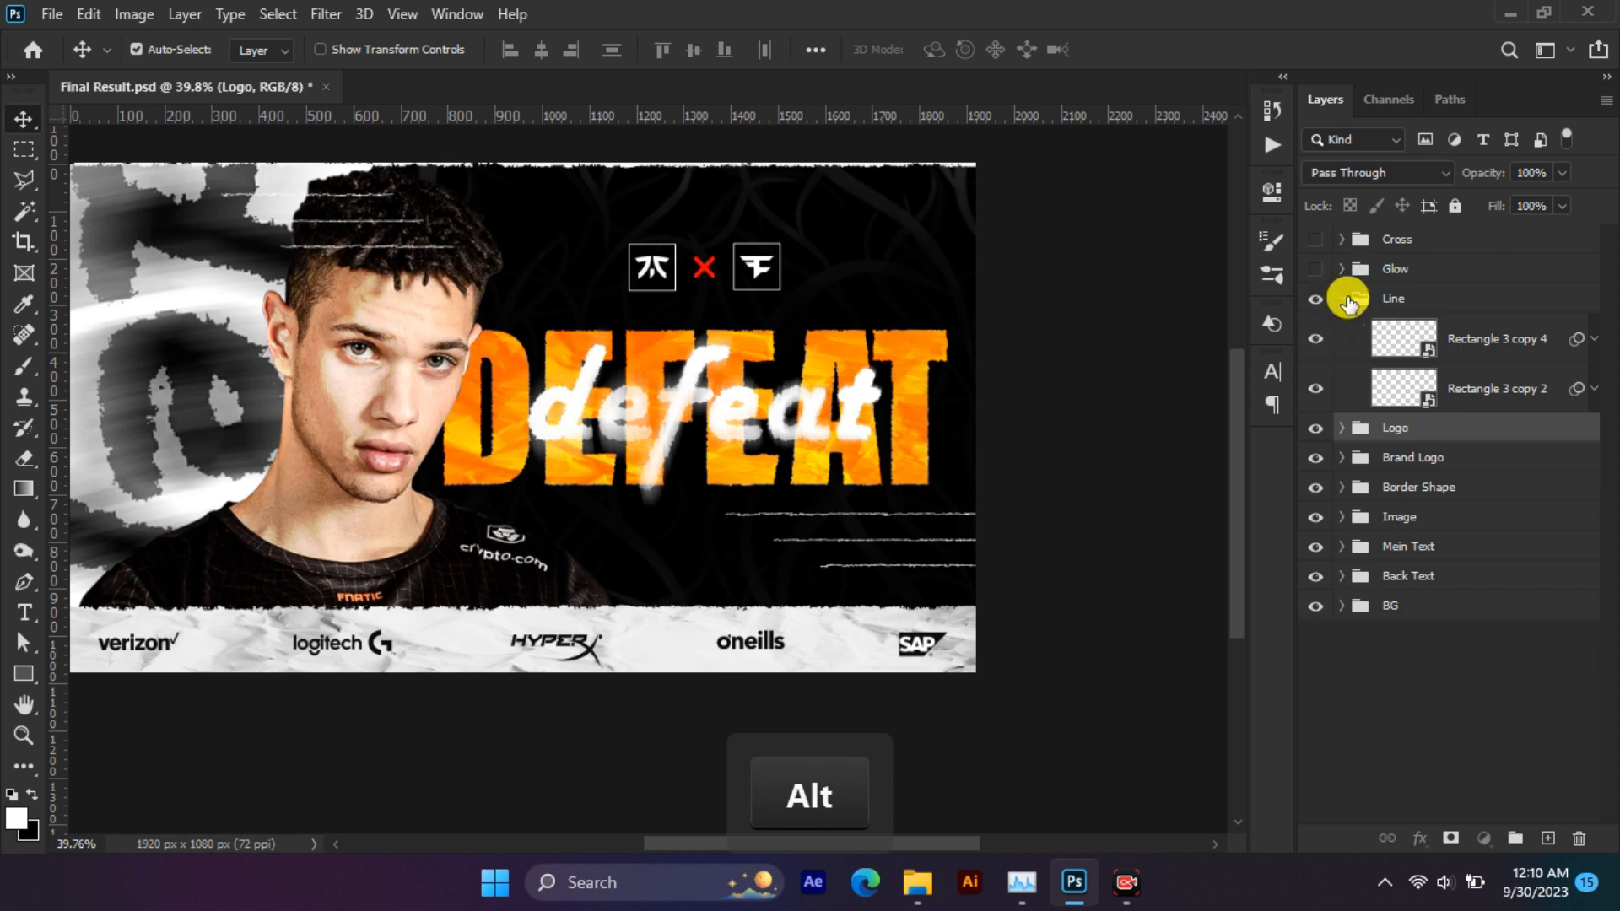
click(1341, 299)
Expand the Glow group and show Layer 2, Layer 2 copy and Layer 2 copy 2.
click(1341, 269)
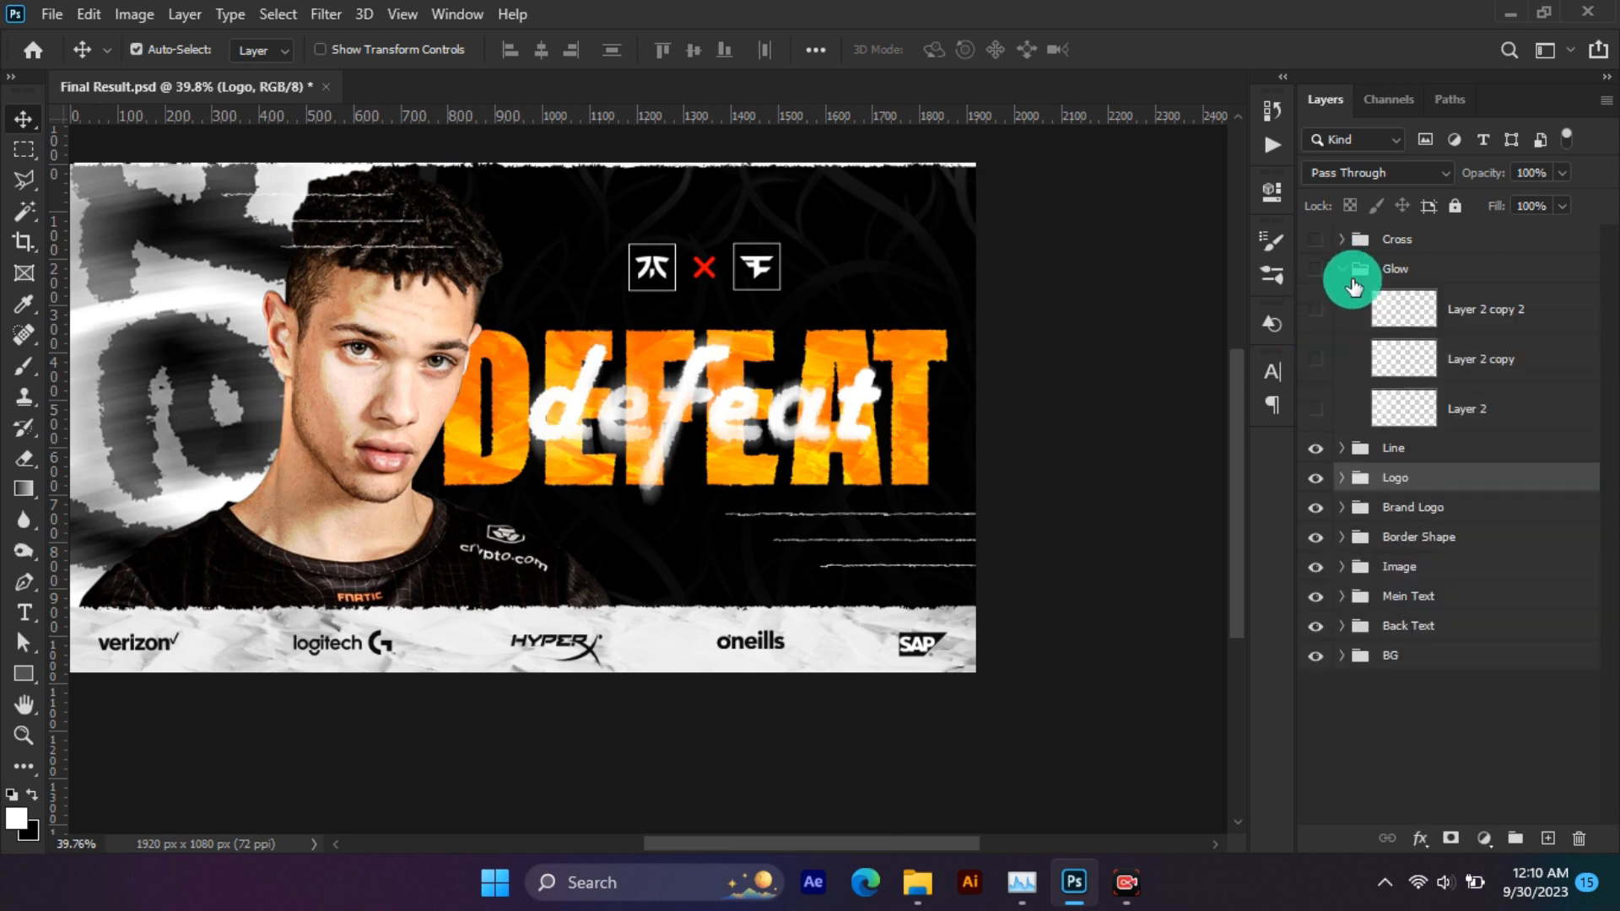
click(1314, 312)
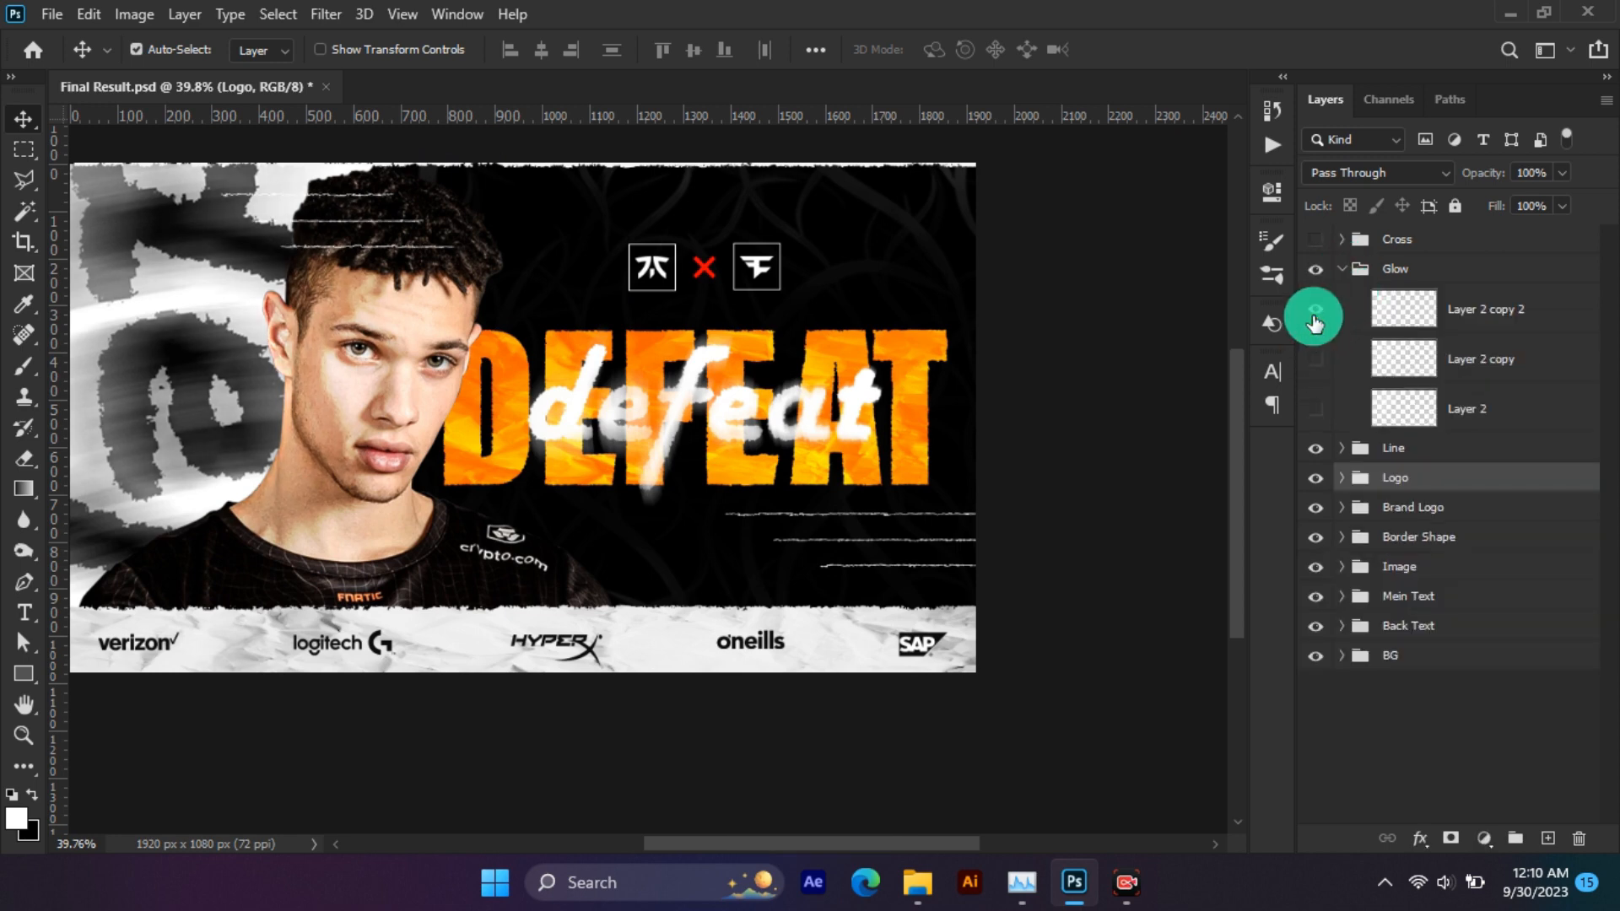
click(1314, 310)
click(1313, 403)
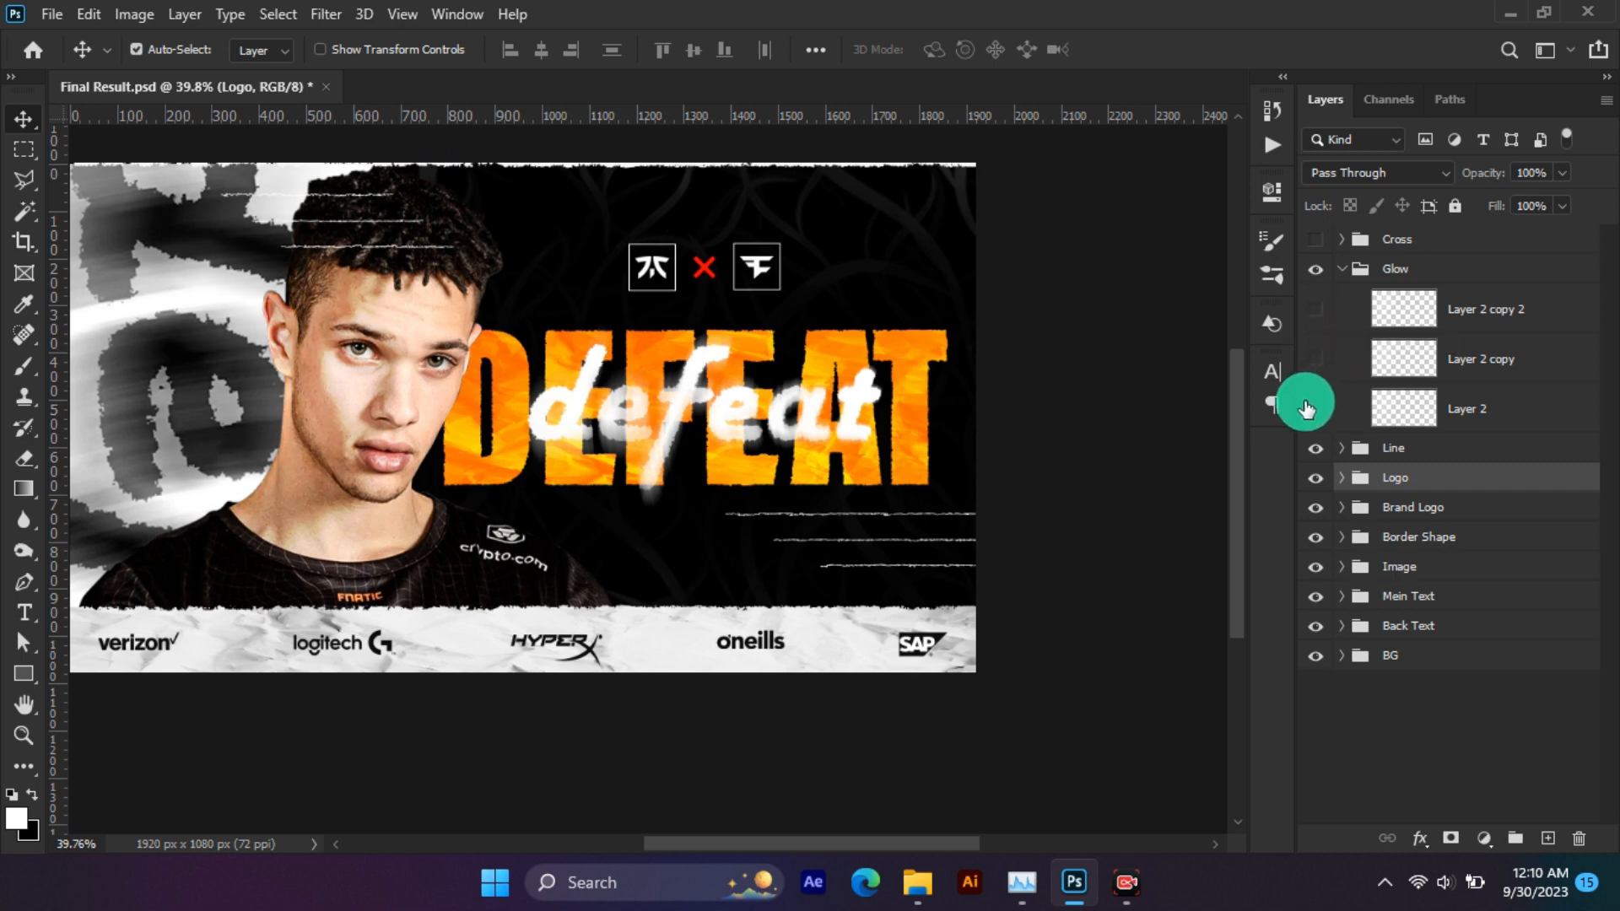
click(1313, 356)
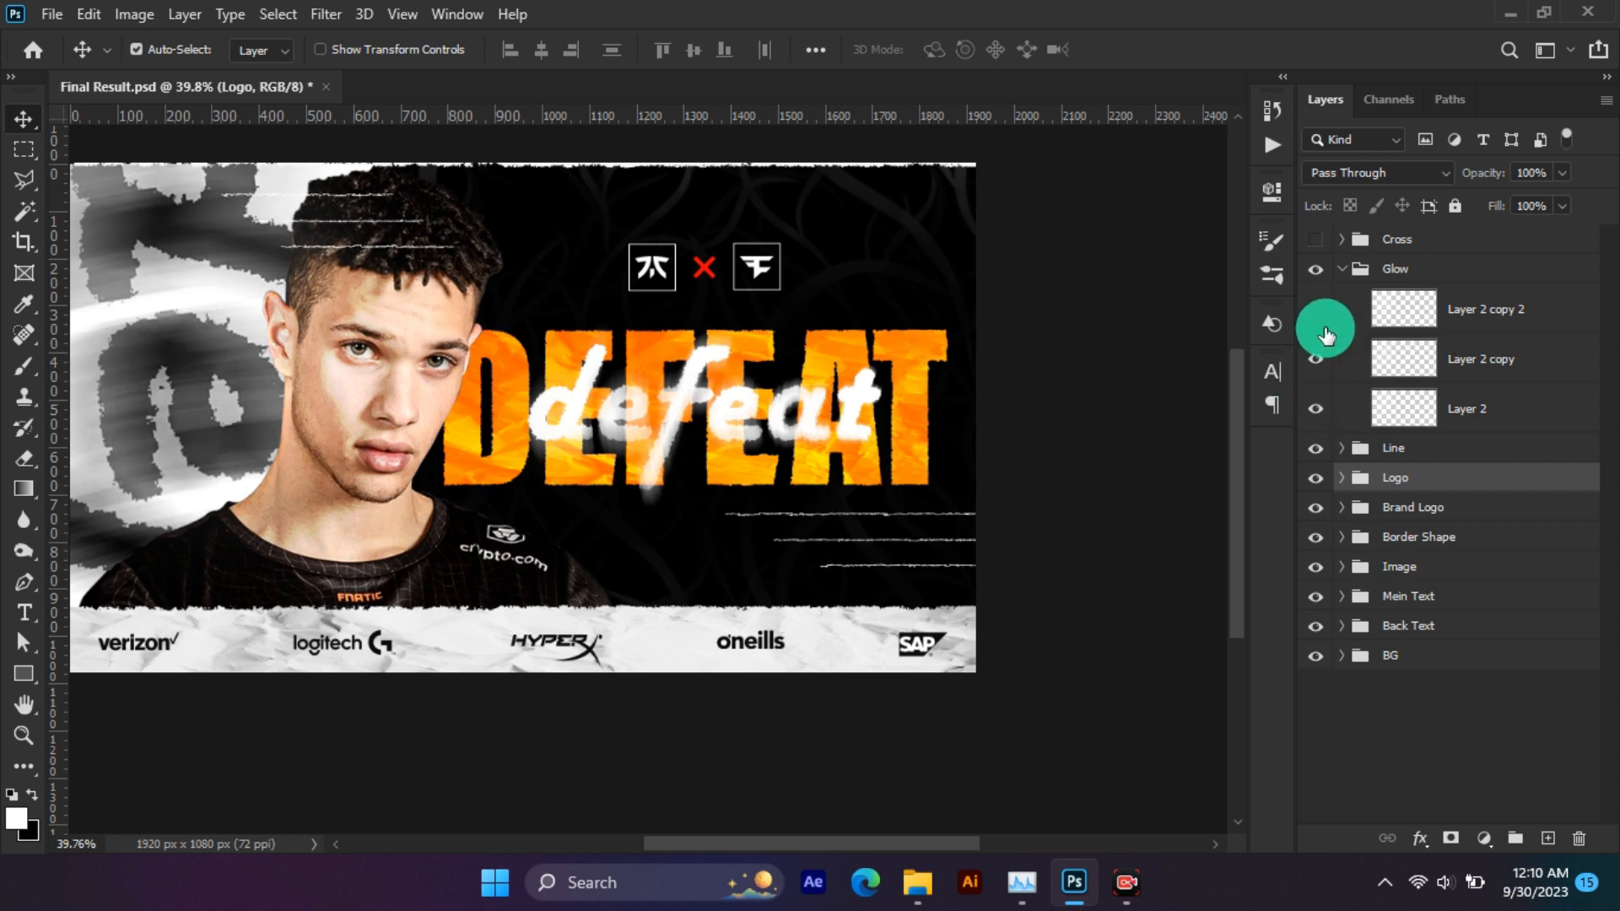
click(1323, 325)
Check the blend mode of each of the three Glow layers and collapse the group.
click(1417, 309)
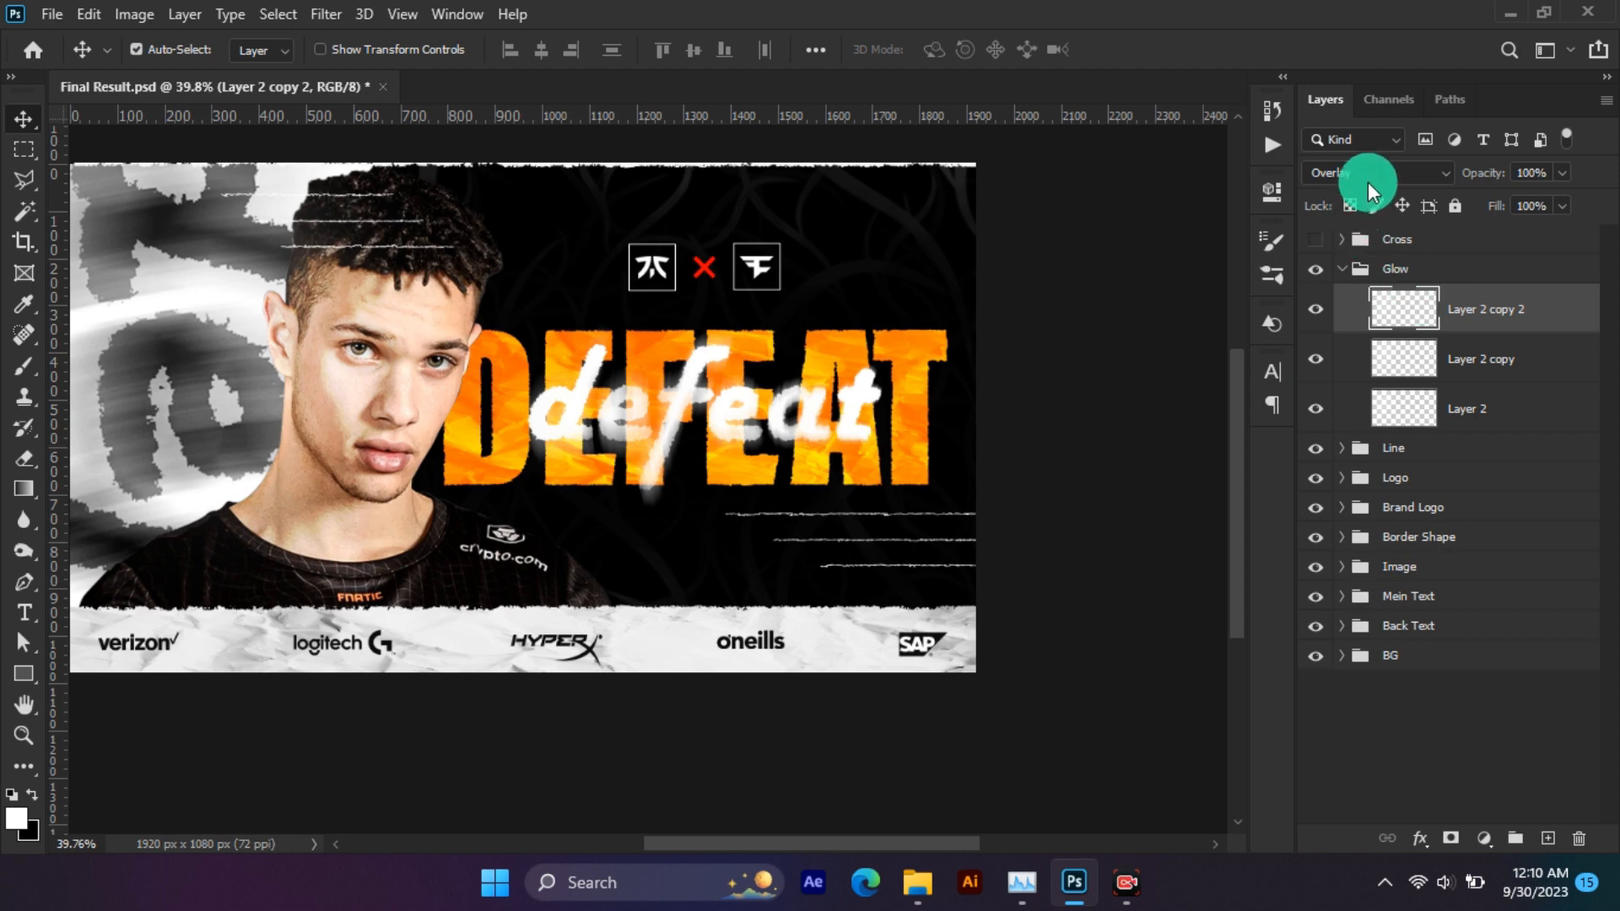
click(1434, 356)
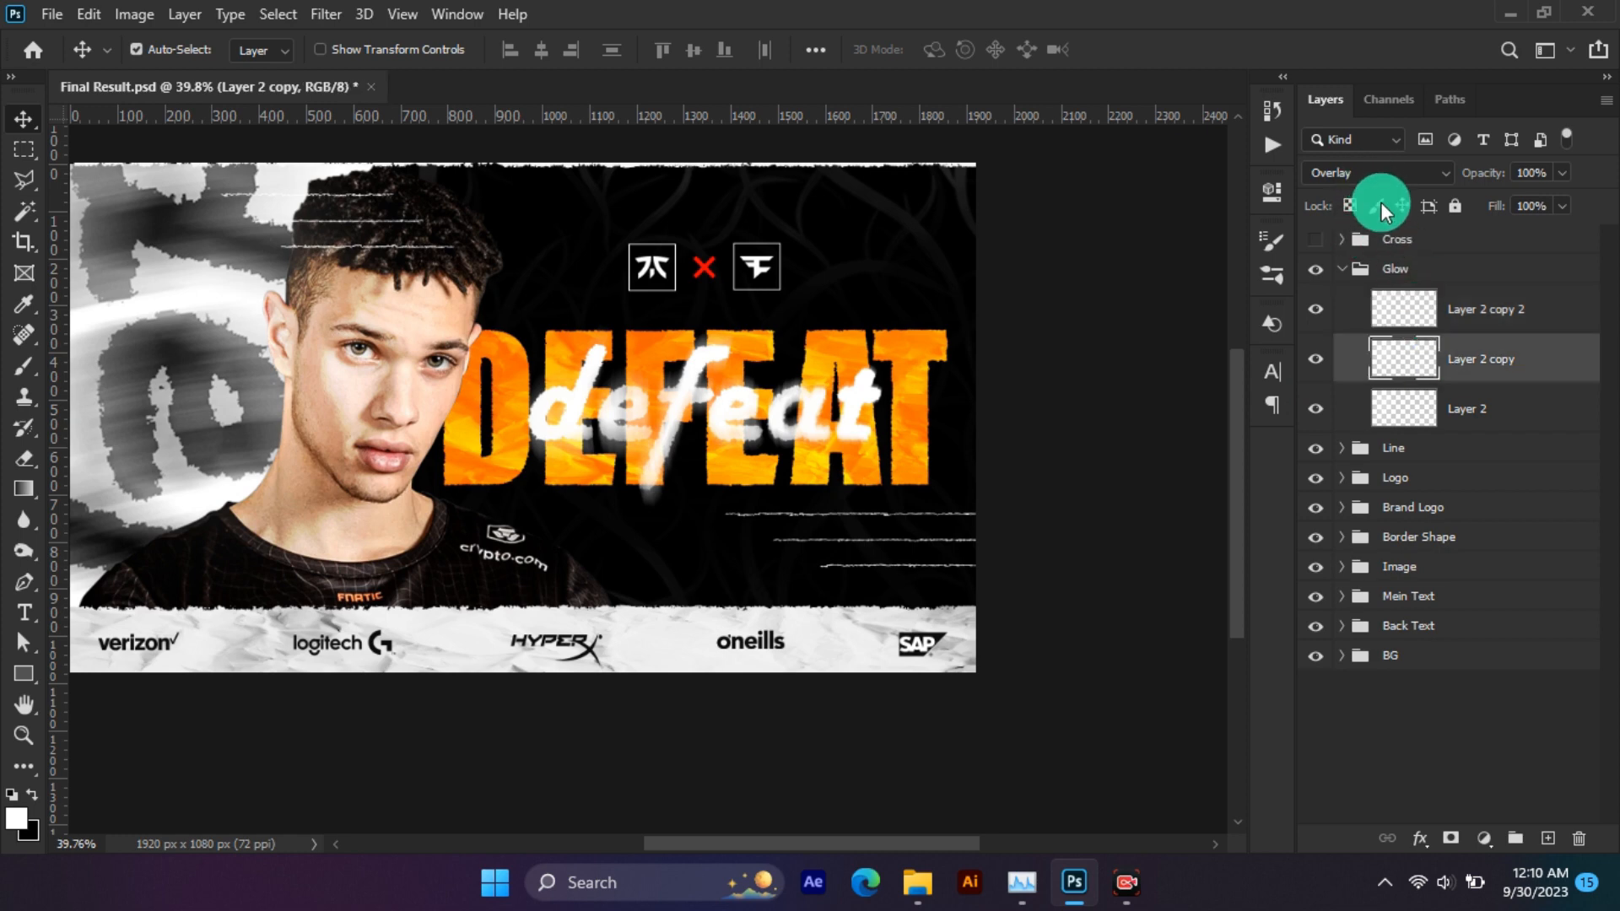
click(1427, 411)
click(1341, 266)
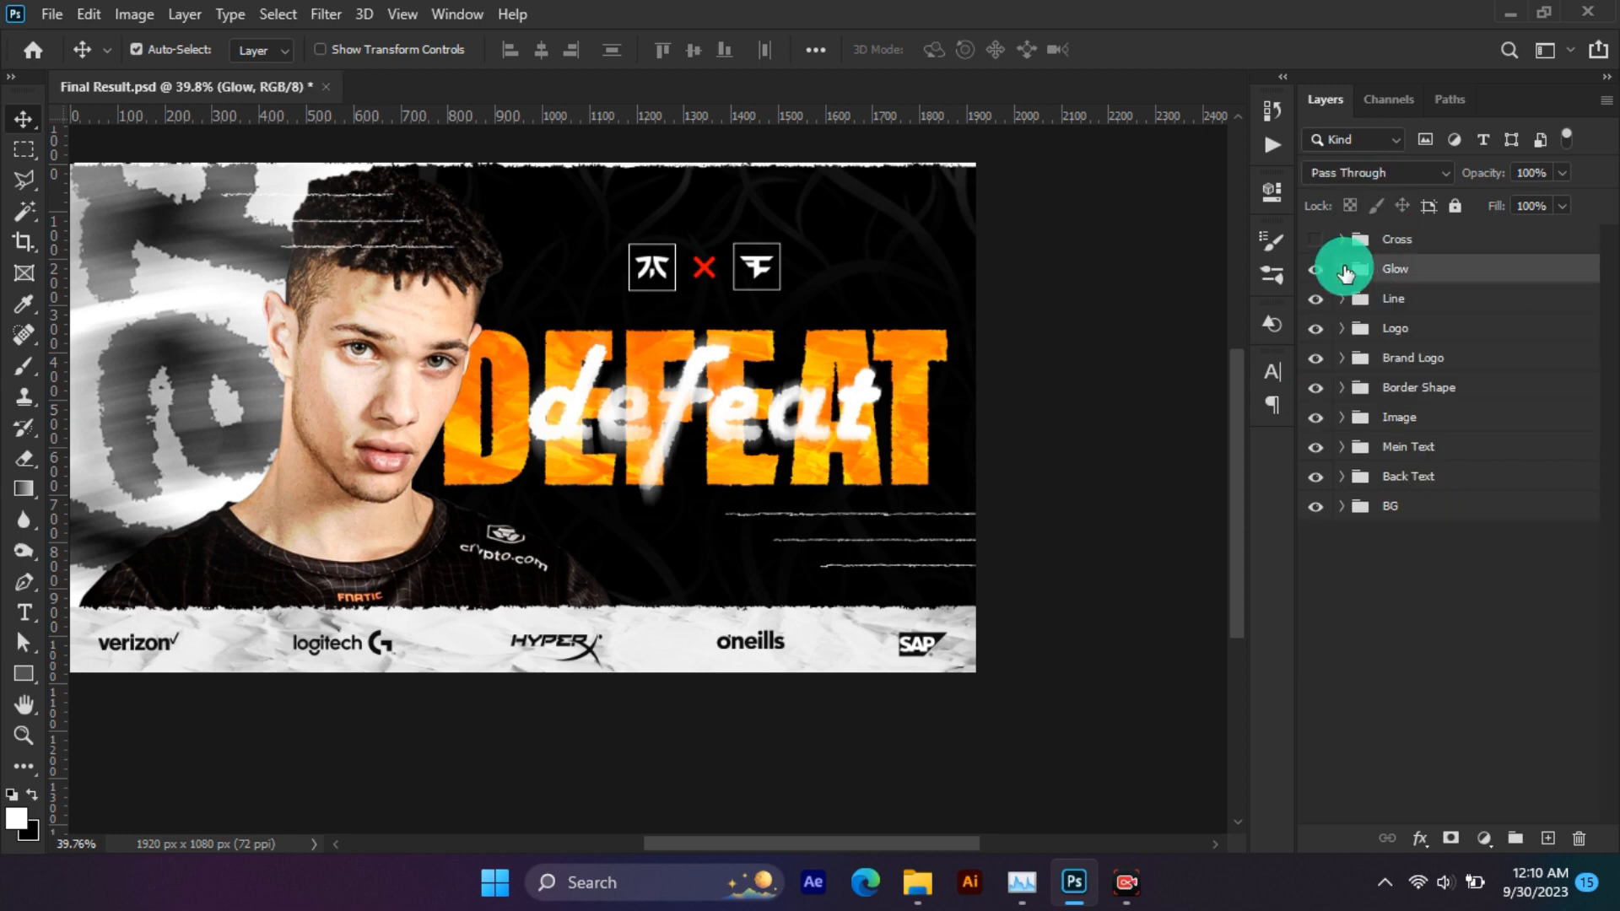
Expand the Cross group, show and select Cross copy 2, and reveal its effects and smart filters.
click(1341, 239)
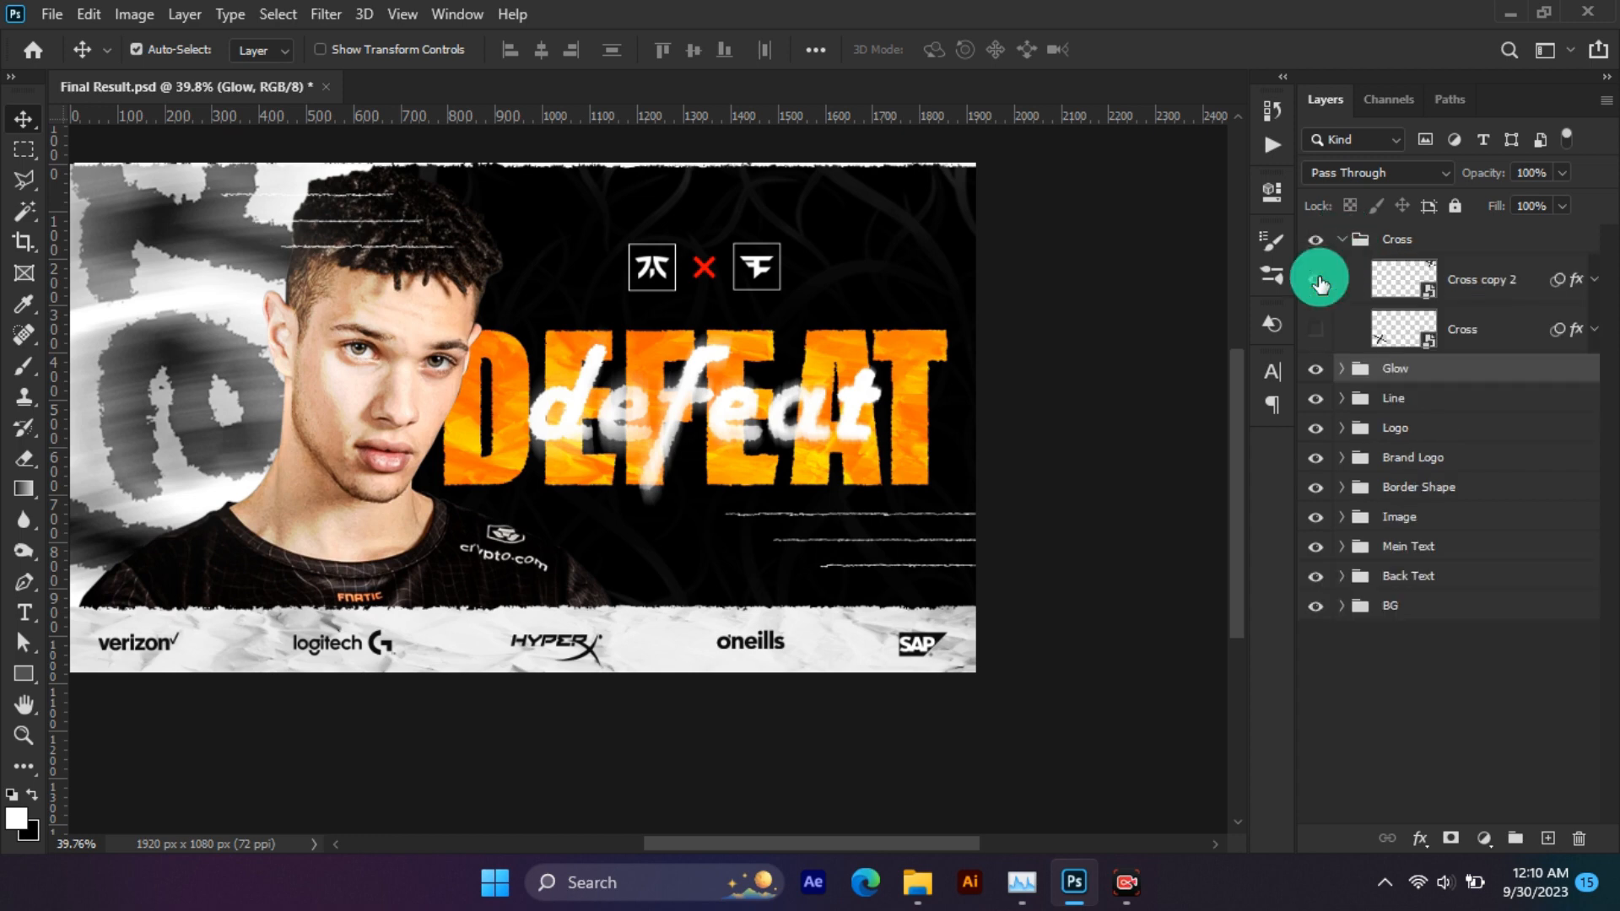
click(1315, 280)
click(901, 209)
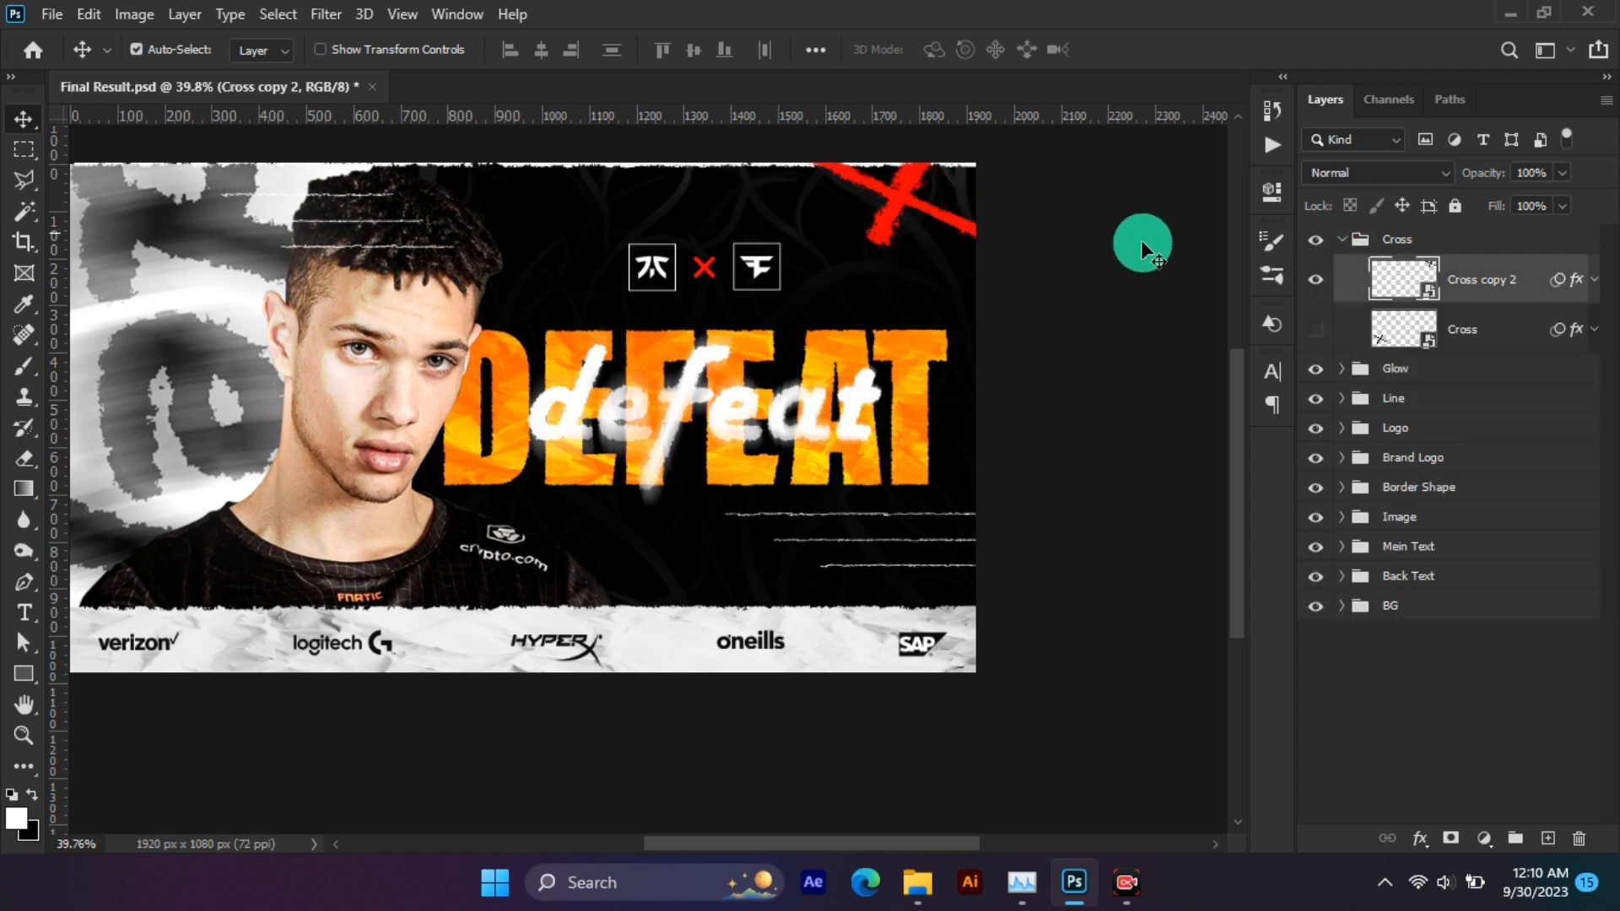
click(1596, 281)
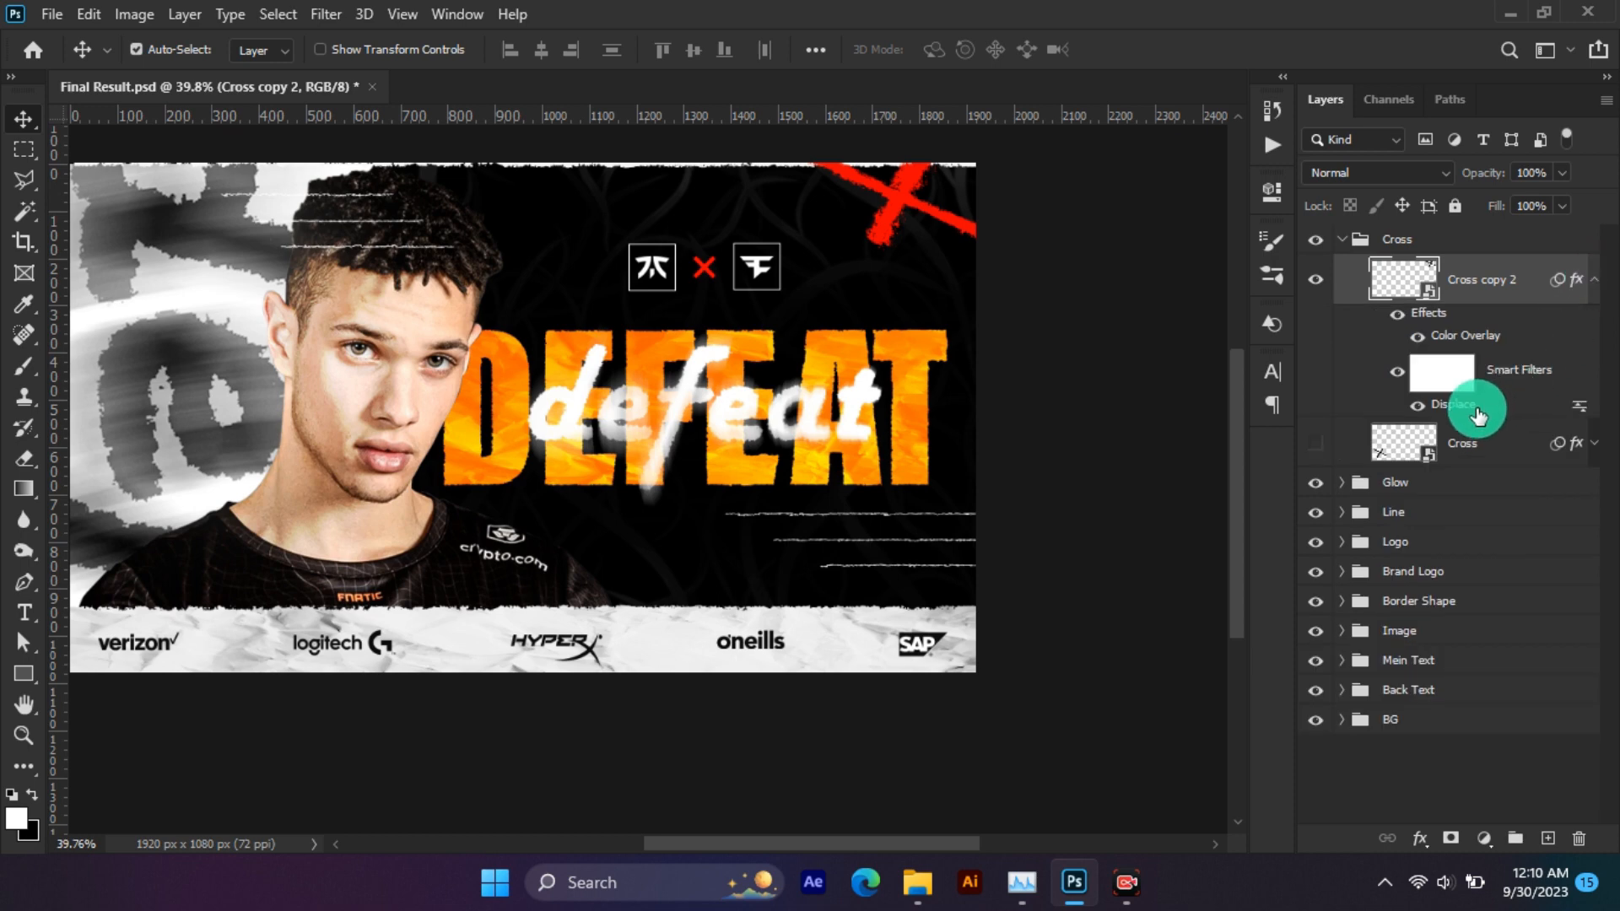
Try other hues, including cyan 02fcff, in Cross copy 2's Color Overlay and discard the layer style changes.
double_click(1467, 341)
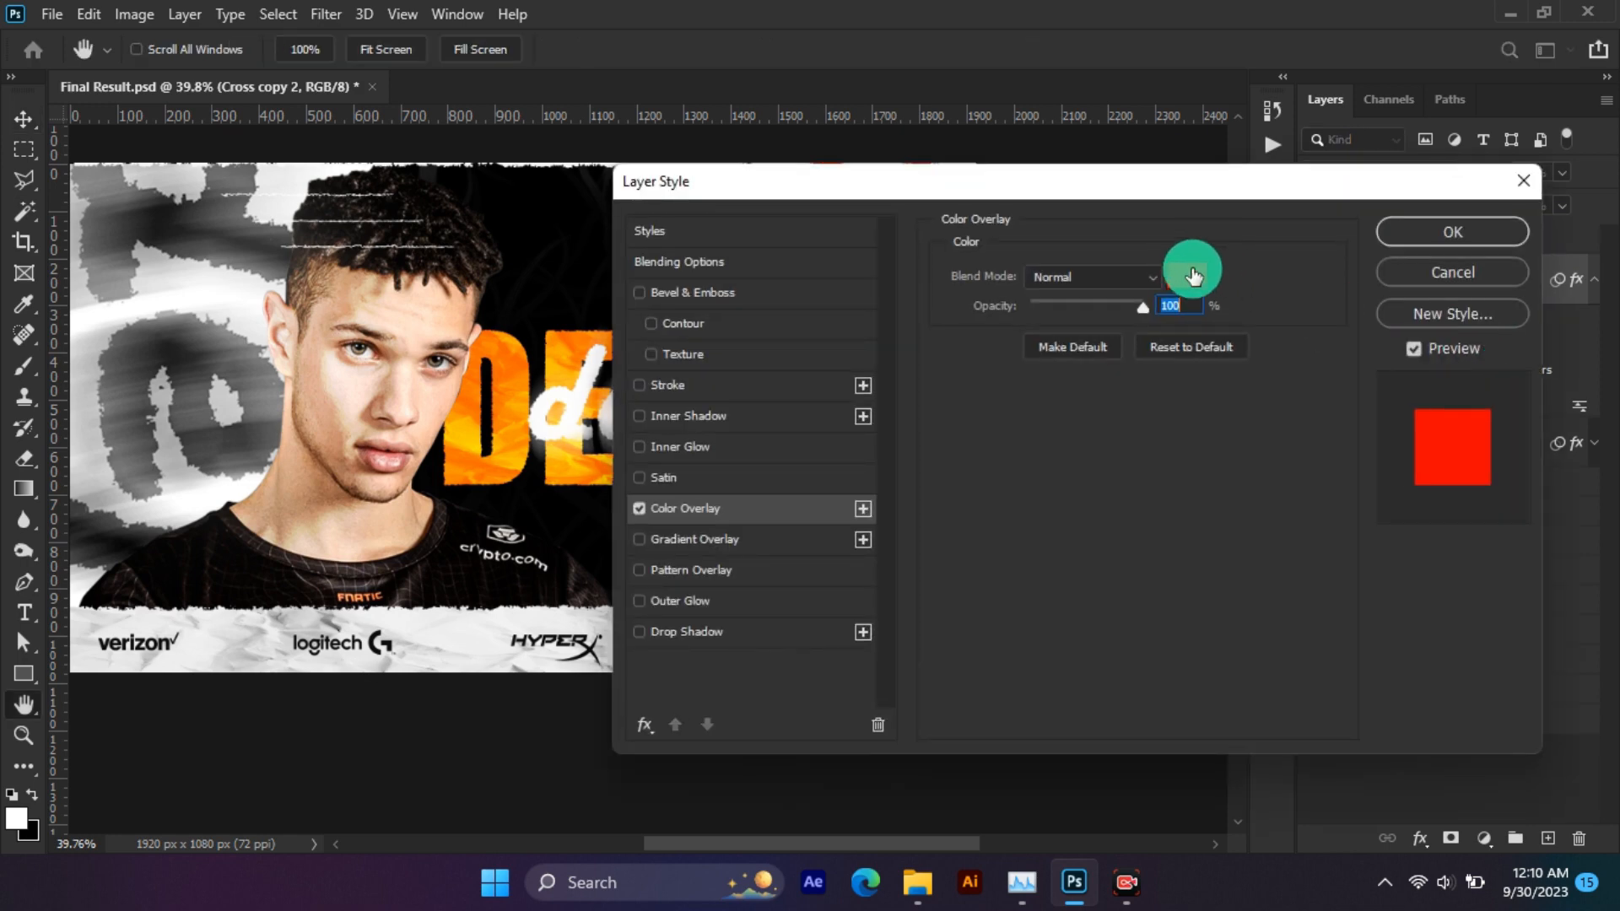
drag(1161, 184, 1114, 427)
click(1135, 432)
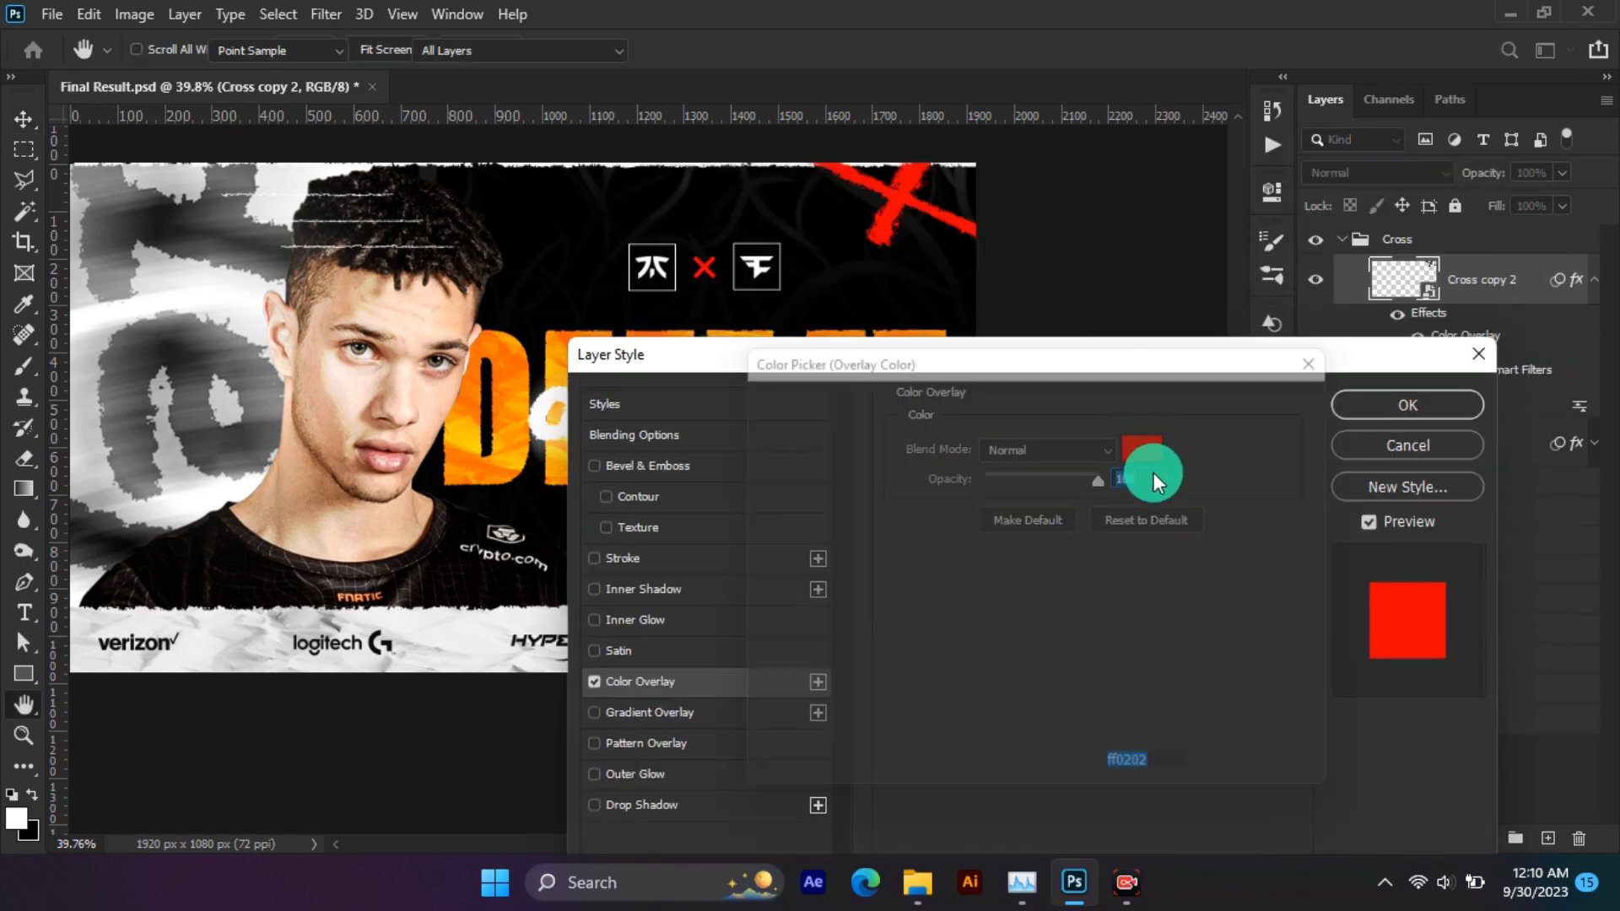
click(1068, 552)
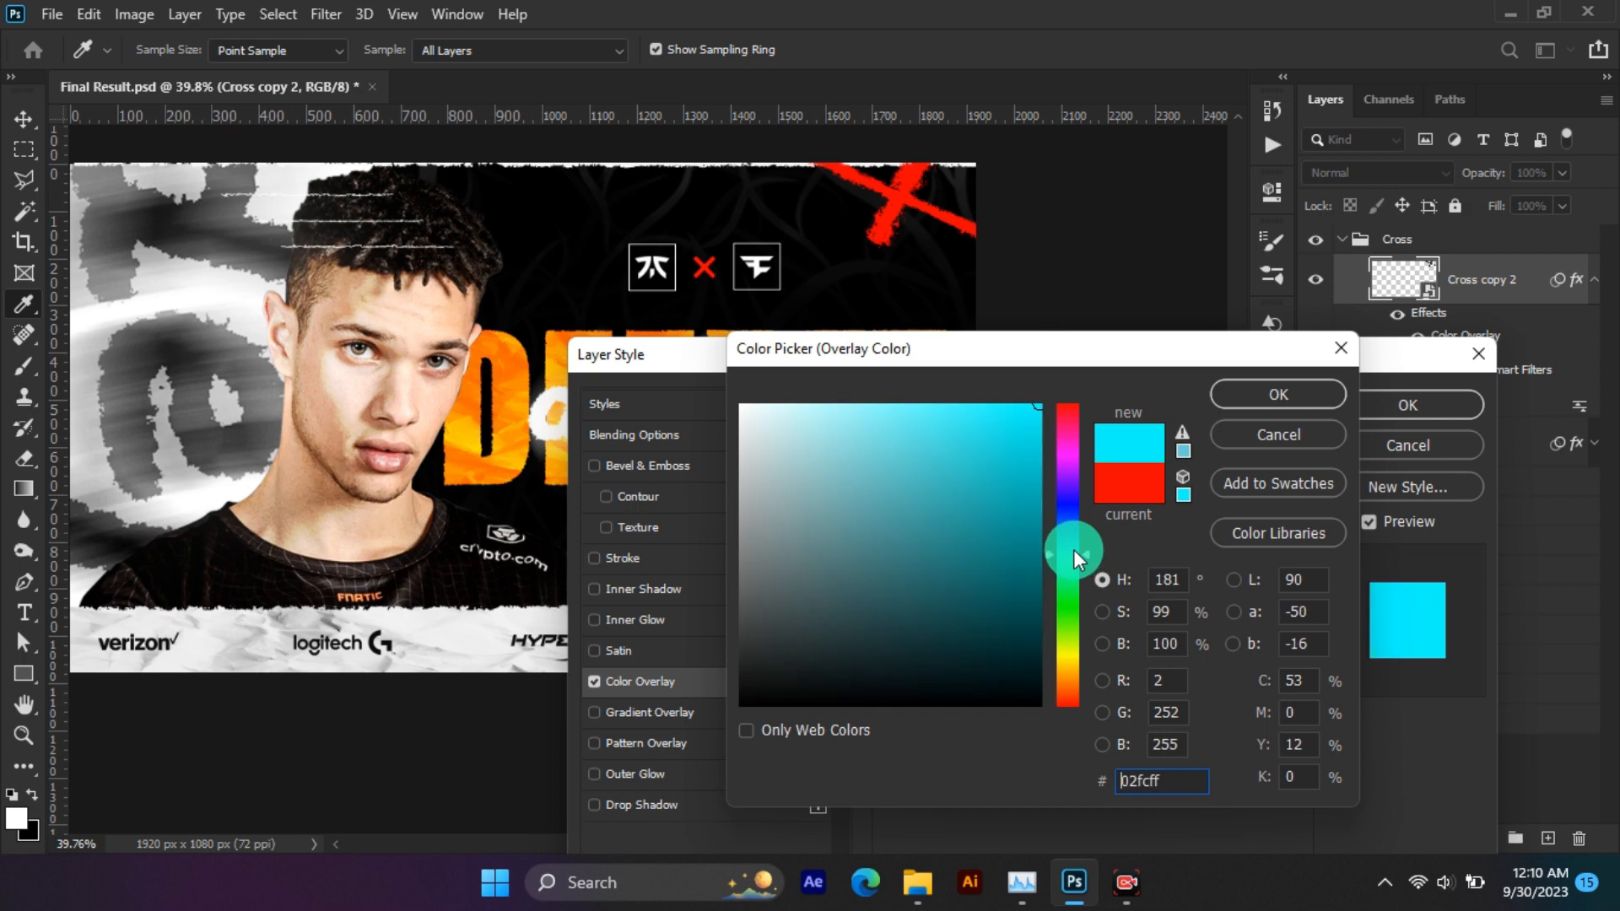
click(1064, 482)
click(1272, 399)
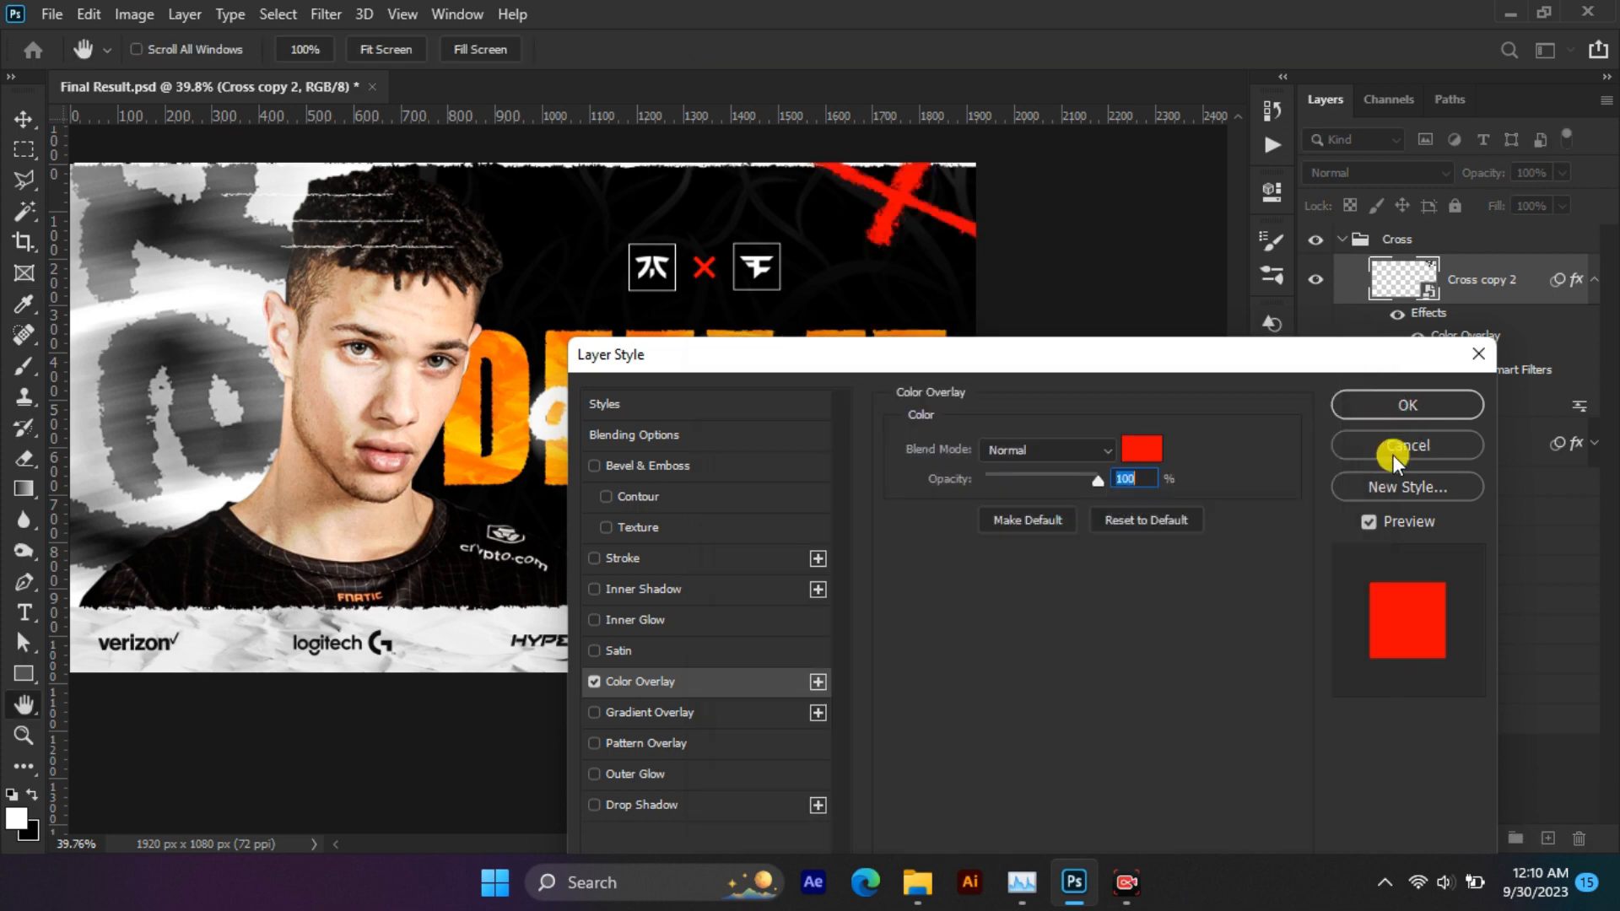
click(1396, 448)
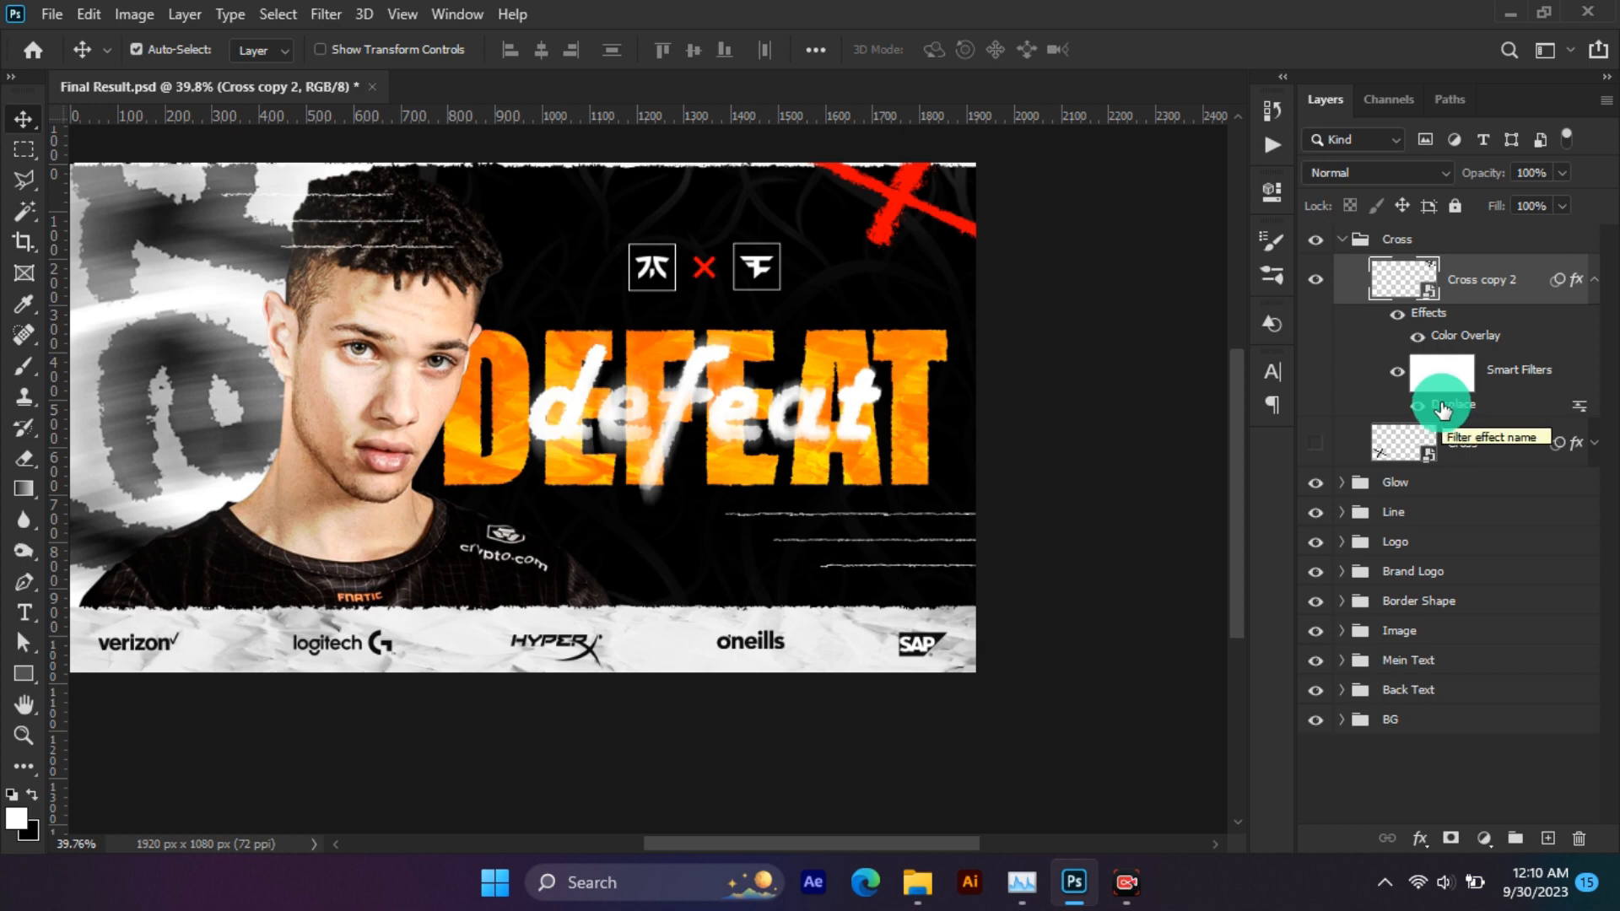
Delete the Displace smart filter from Cross copy 2 and examine the cross in the canvas's upper-right corner.
drag(1443, 409, 1578, 837)
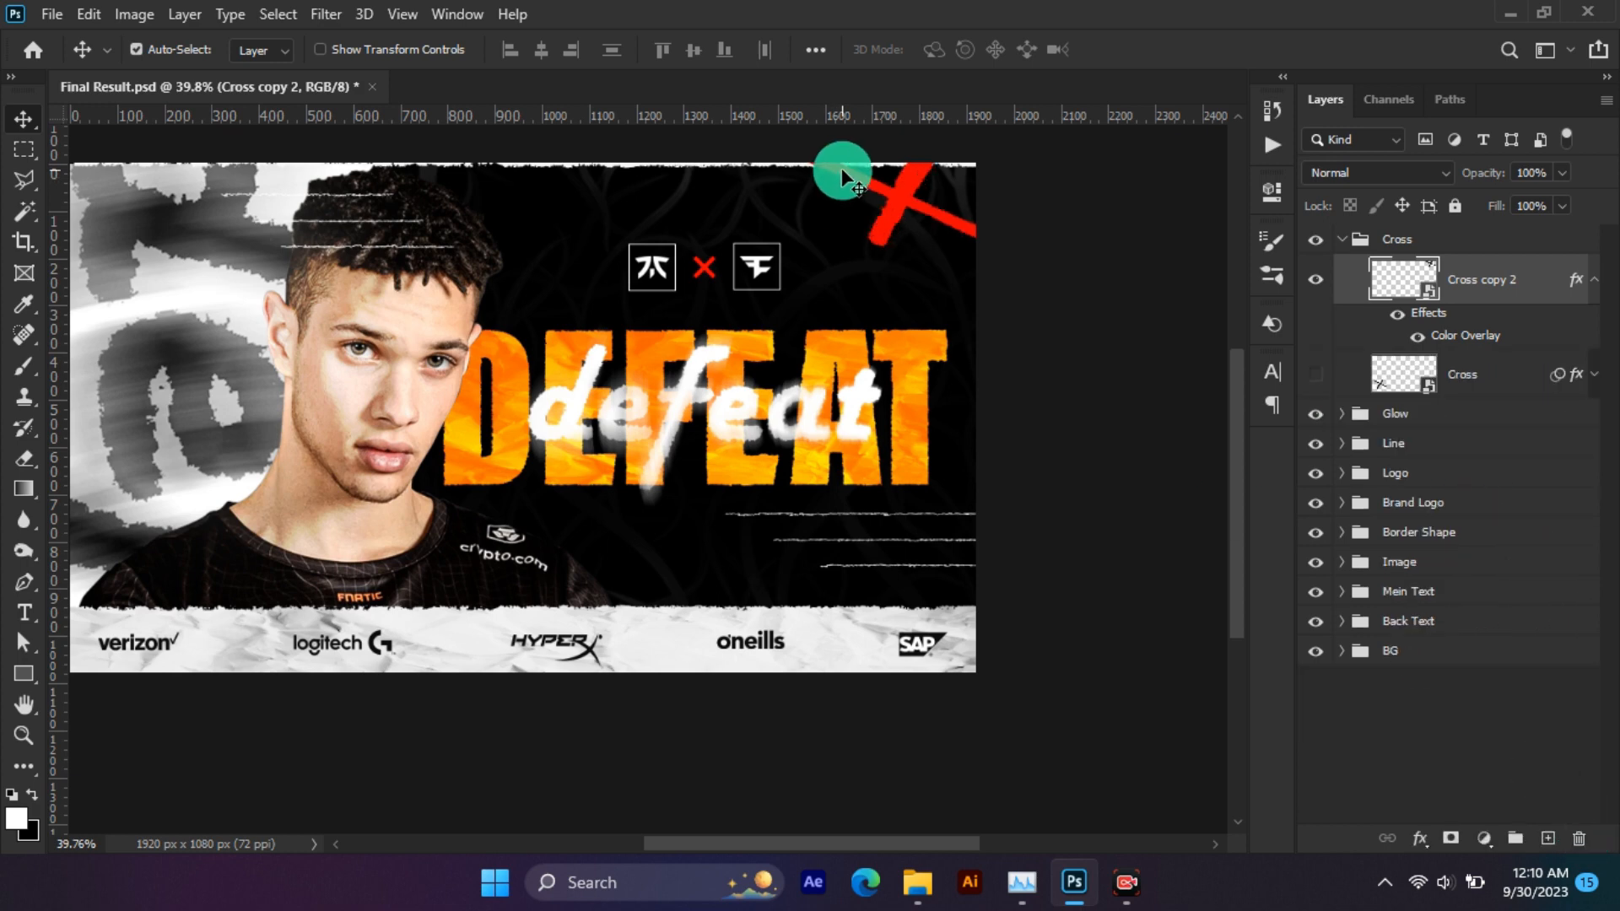
scroll(908, 181, up, 5)
drag(909, 196, 994, 261)
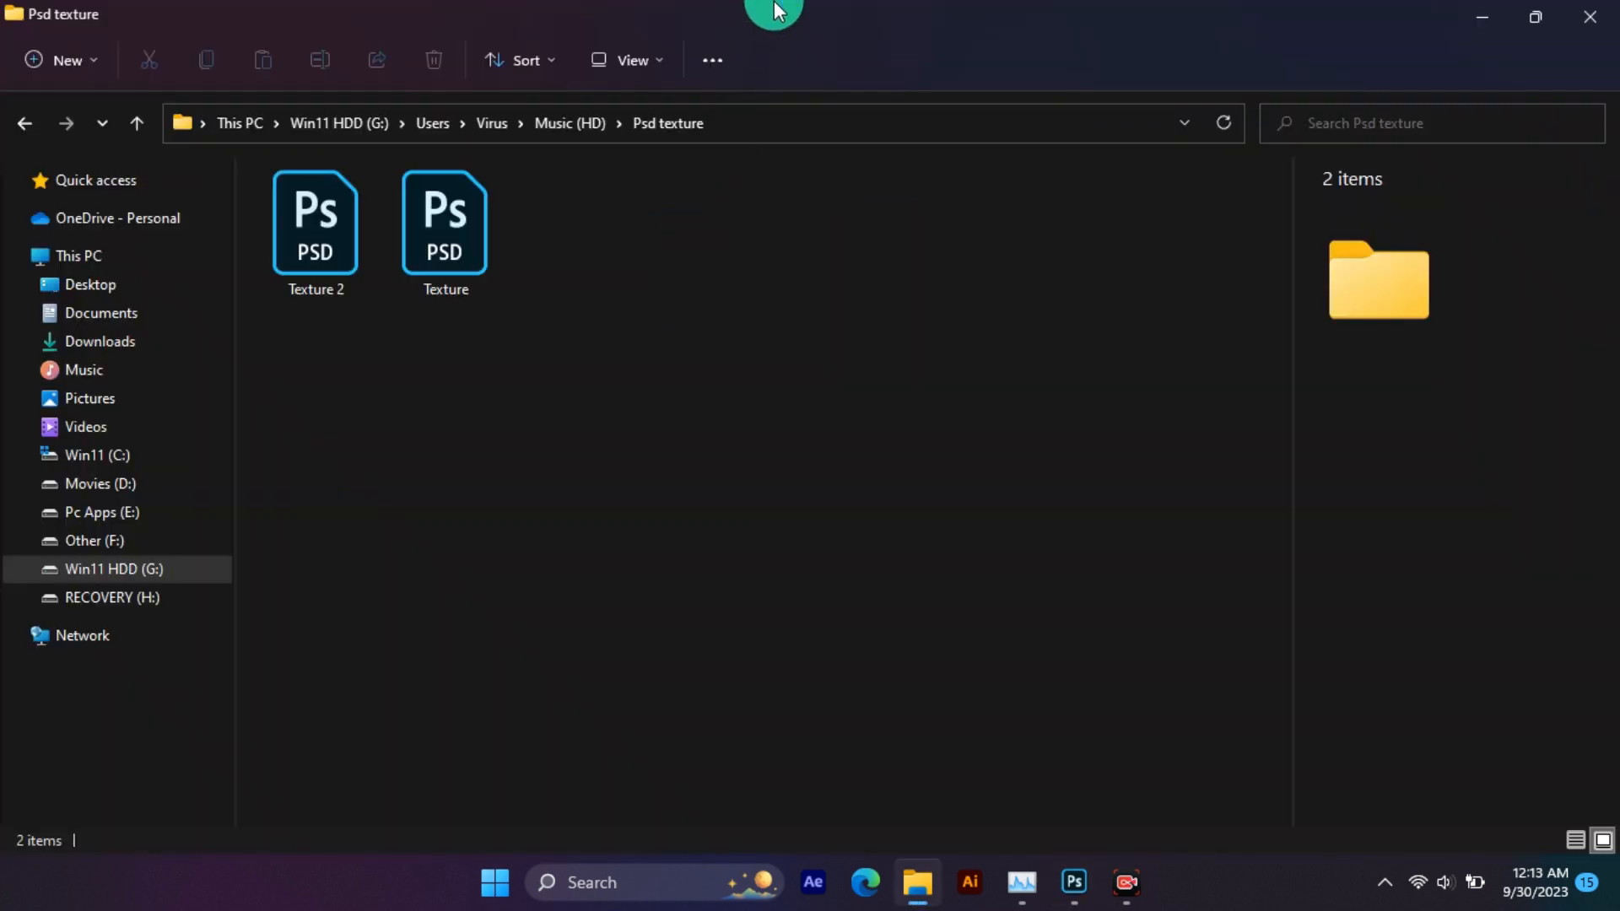
Open Texture 2.psd in Photoshop from File Explorer's Psd texture folder and examine the grunge texture.
drag(771, 8, 916, 392)
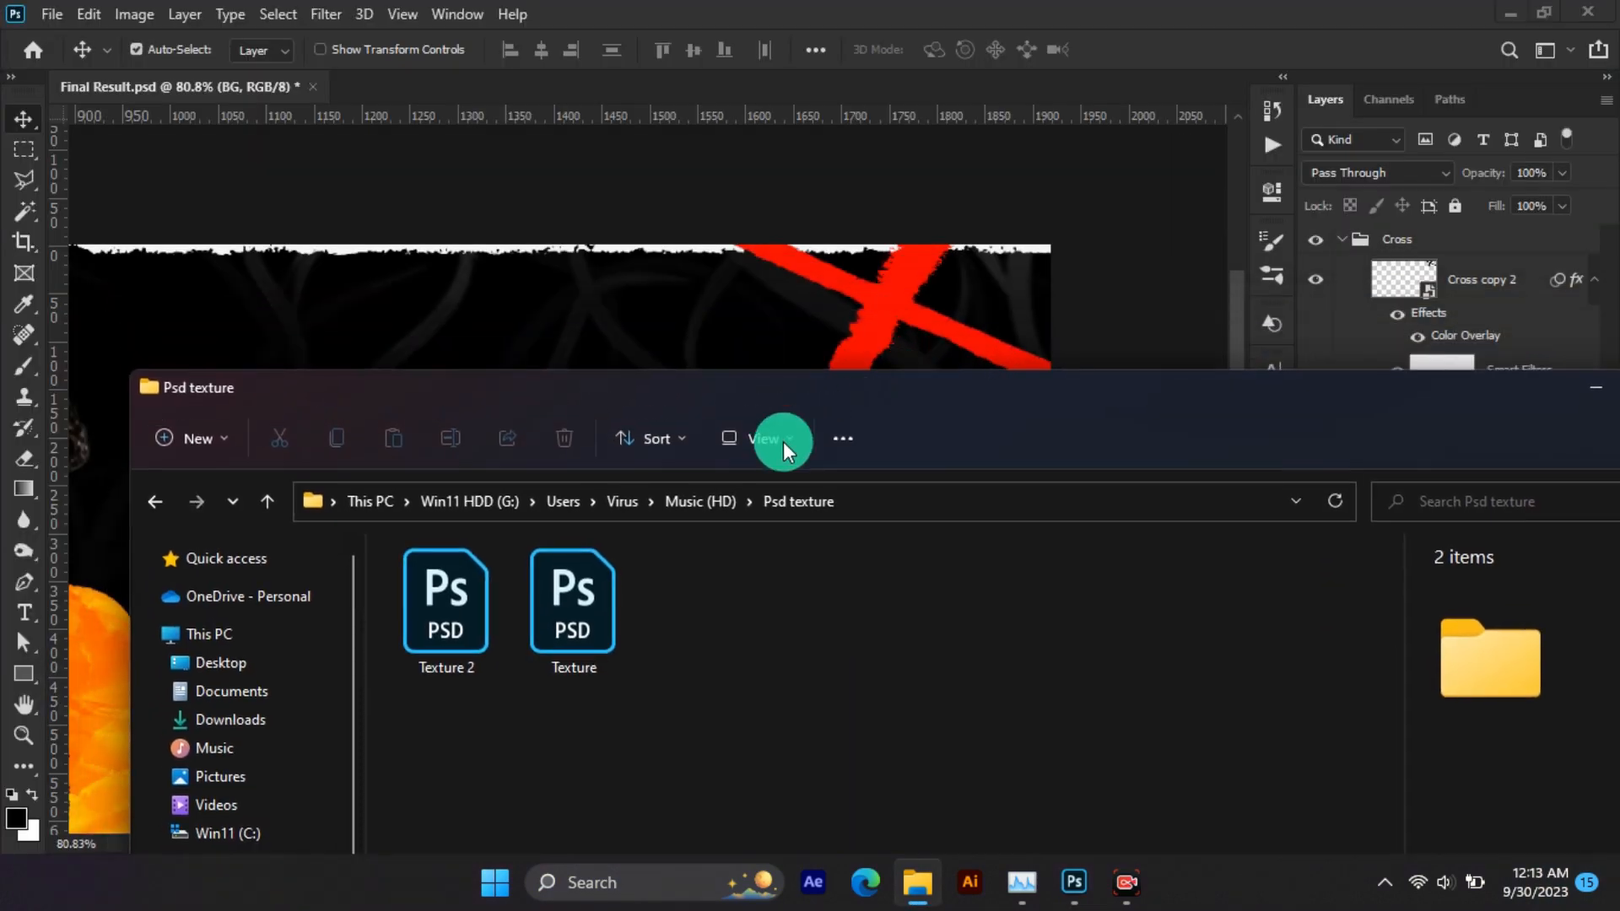
click(565, 555)
drag(471, 605, 721, 87)
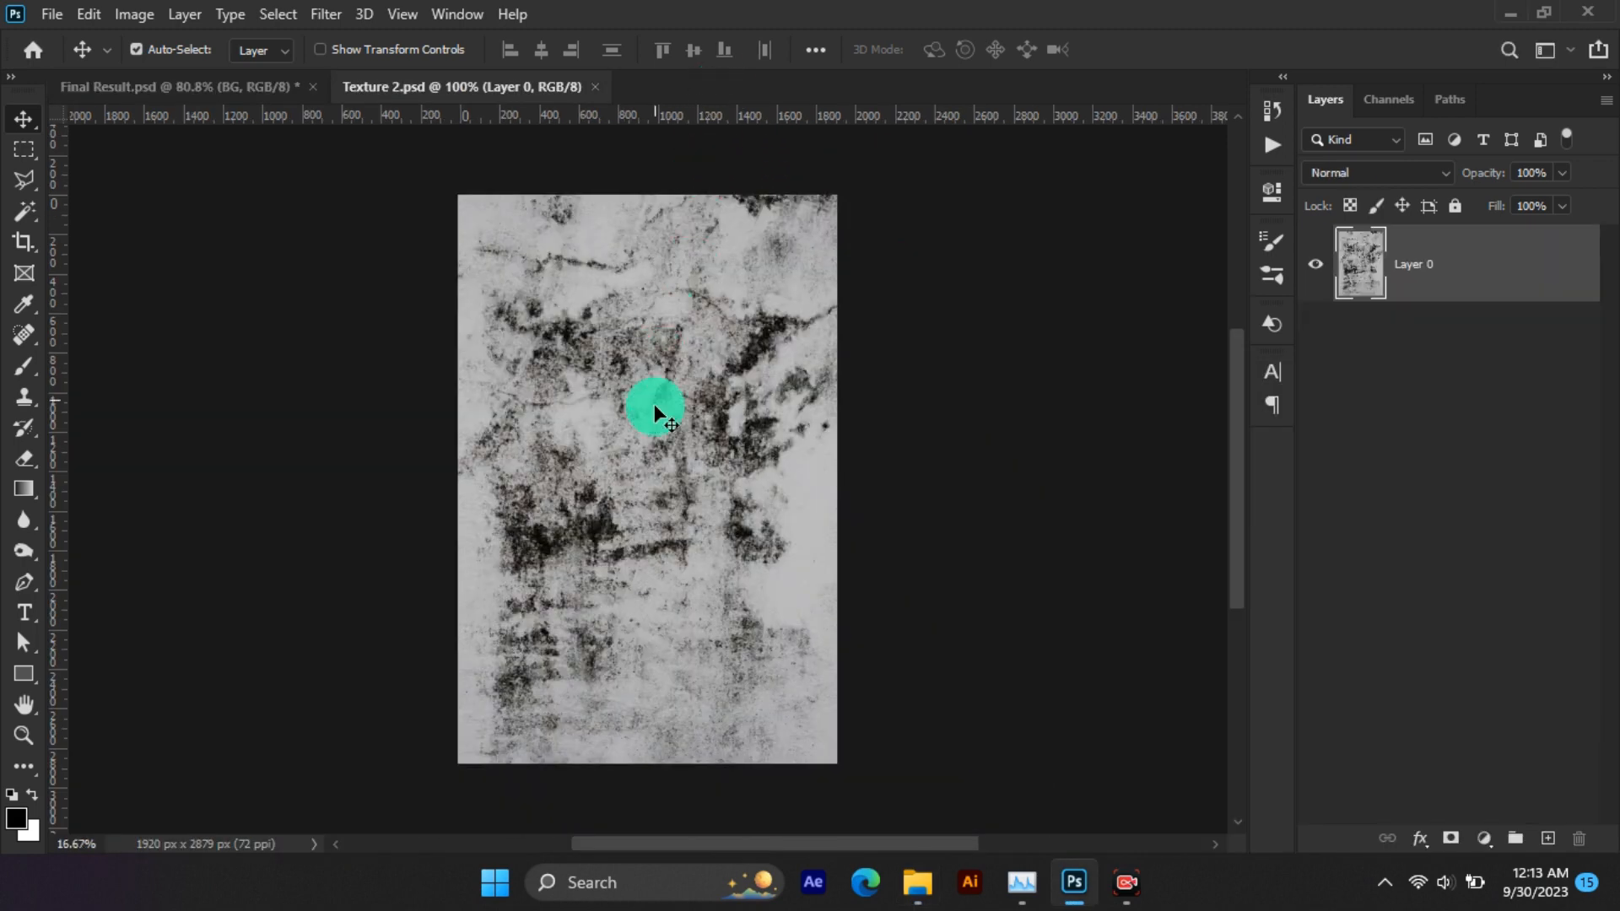
scroll(657, 415, up, 1)
scroll(657, 418, up, 1)
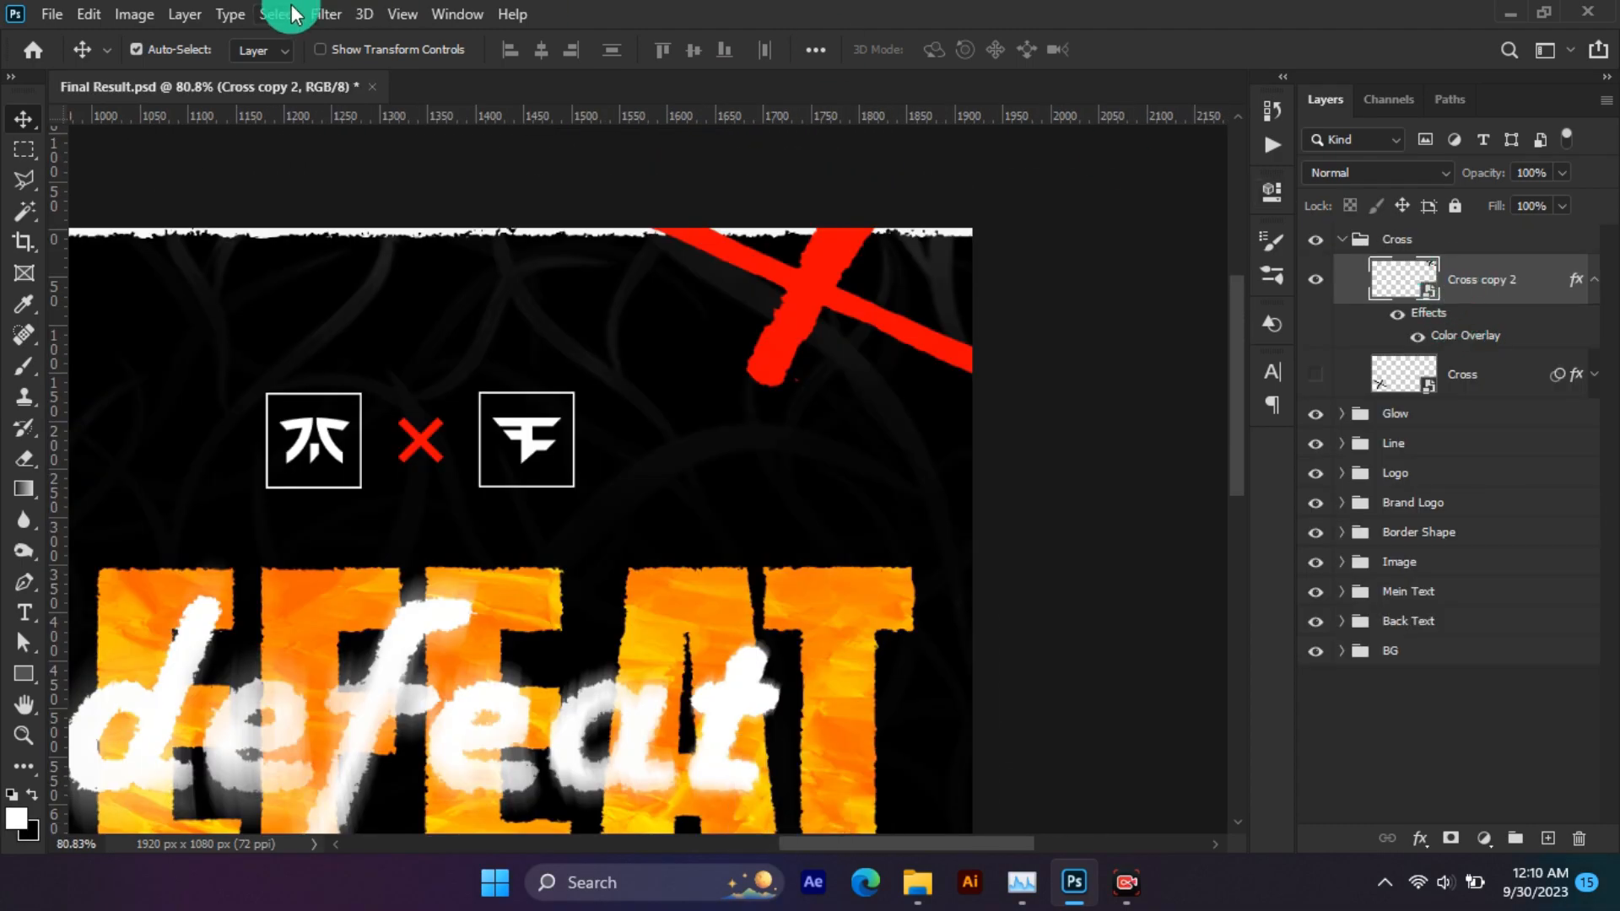
Apply the Displace filter to Cross copy 2 with horizontal and vertical scale 3, using Texture 2.psd as the displacement map.
click(326, 15)
mouse_move(447, 268)
mouse_move(380, 322)
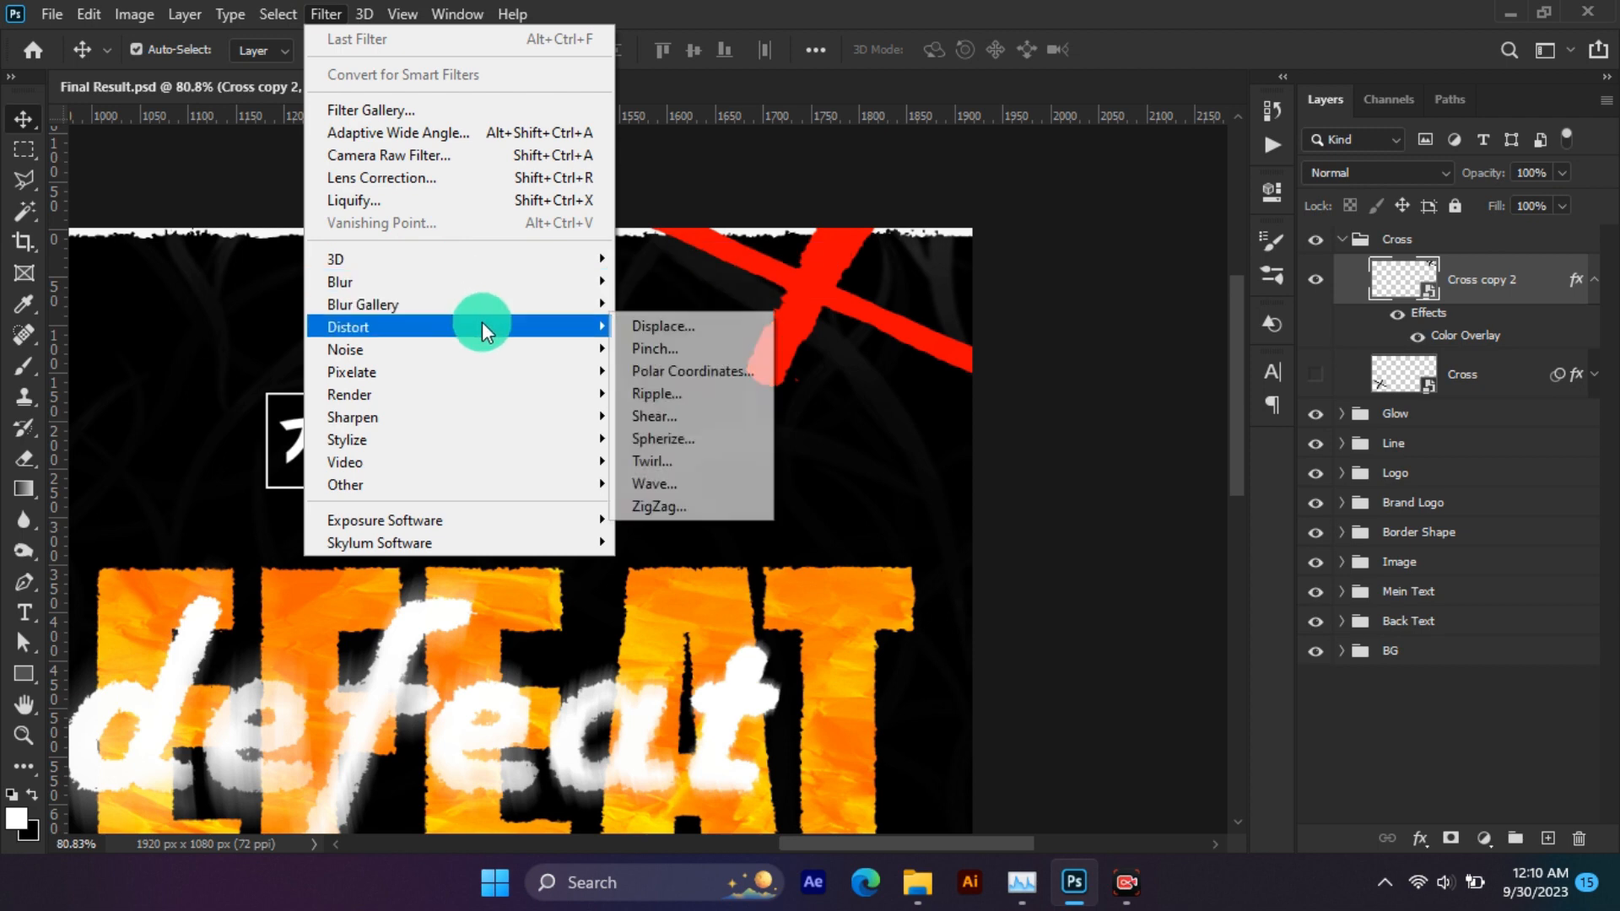
click(631, 327)
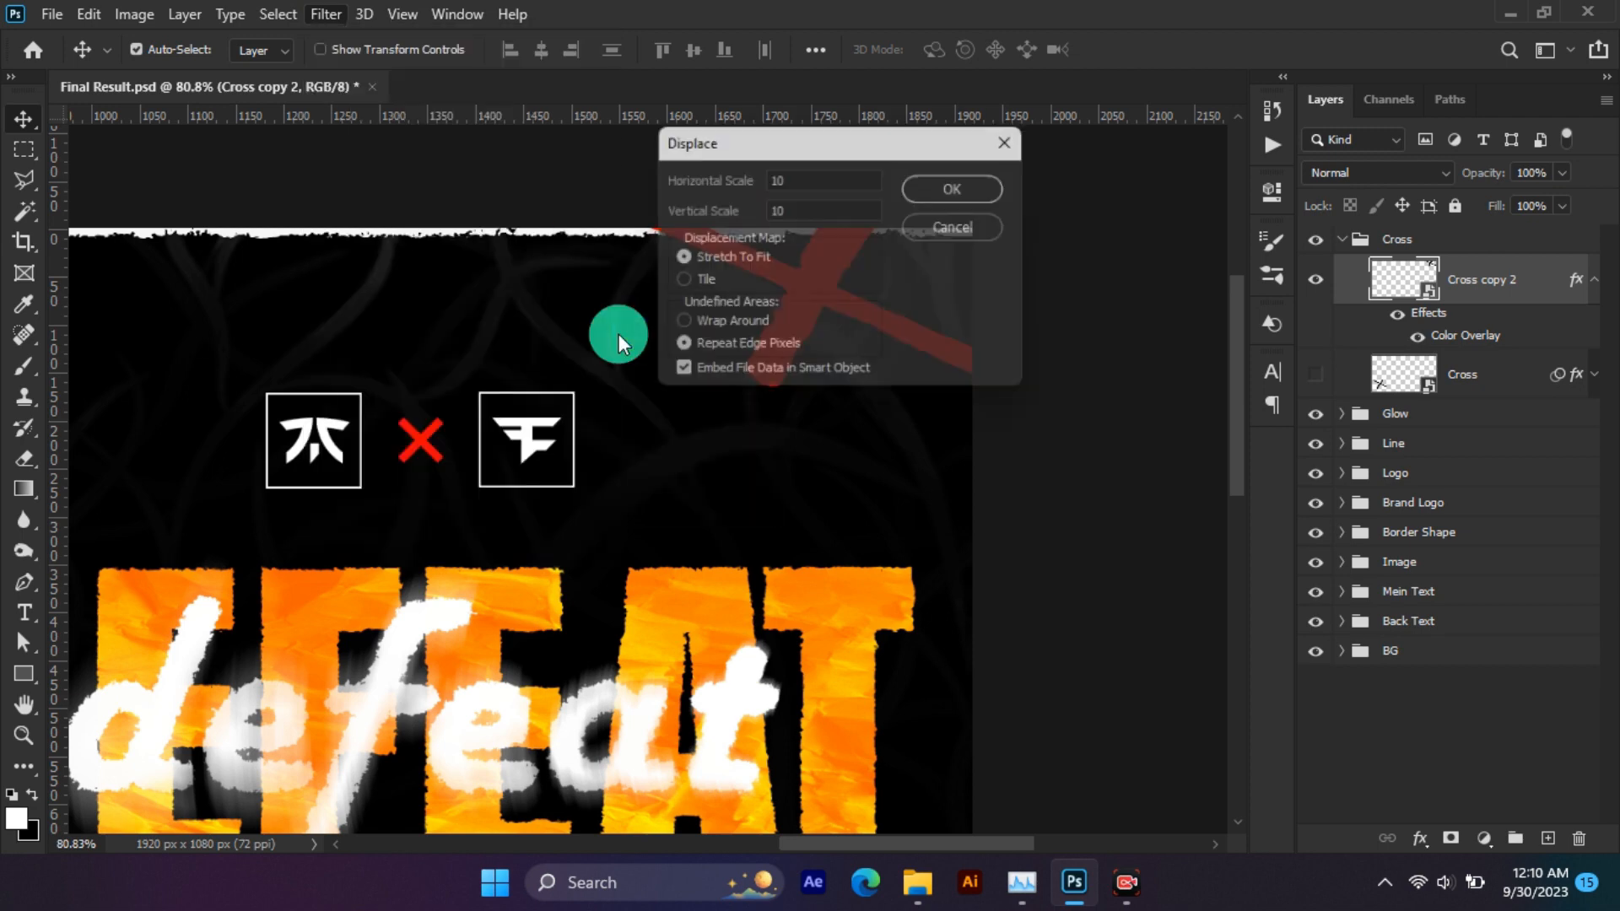
double_click(801, 178)
text(23)
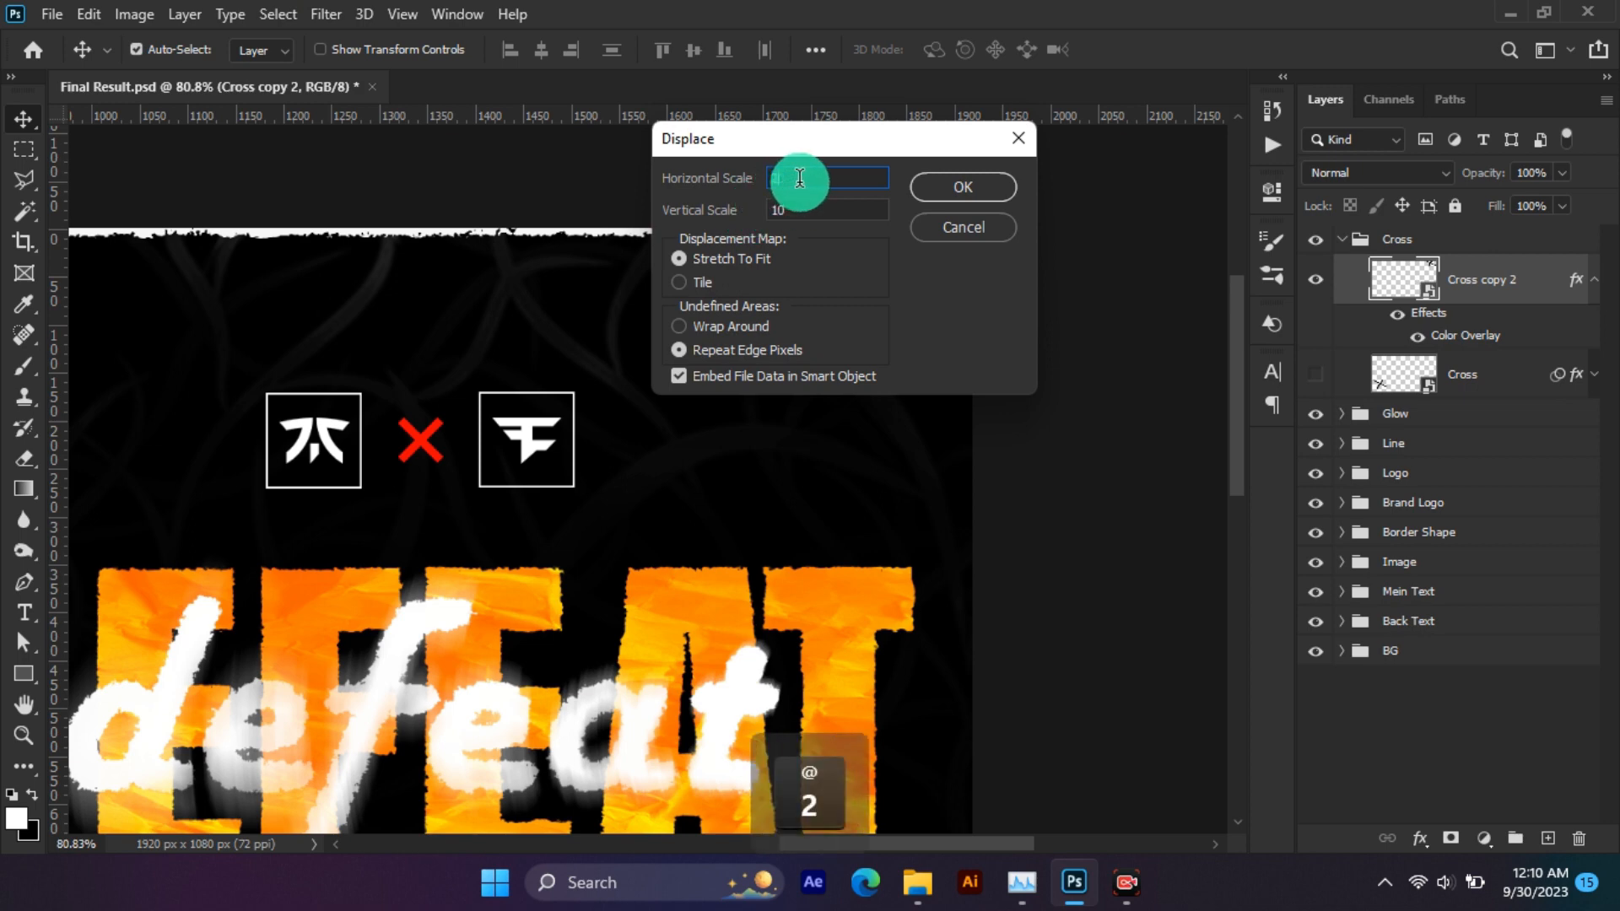
double_click(798, 211)
text(3)
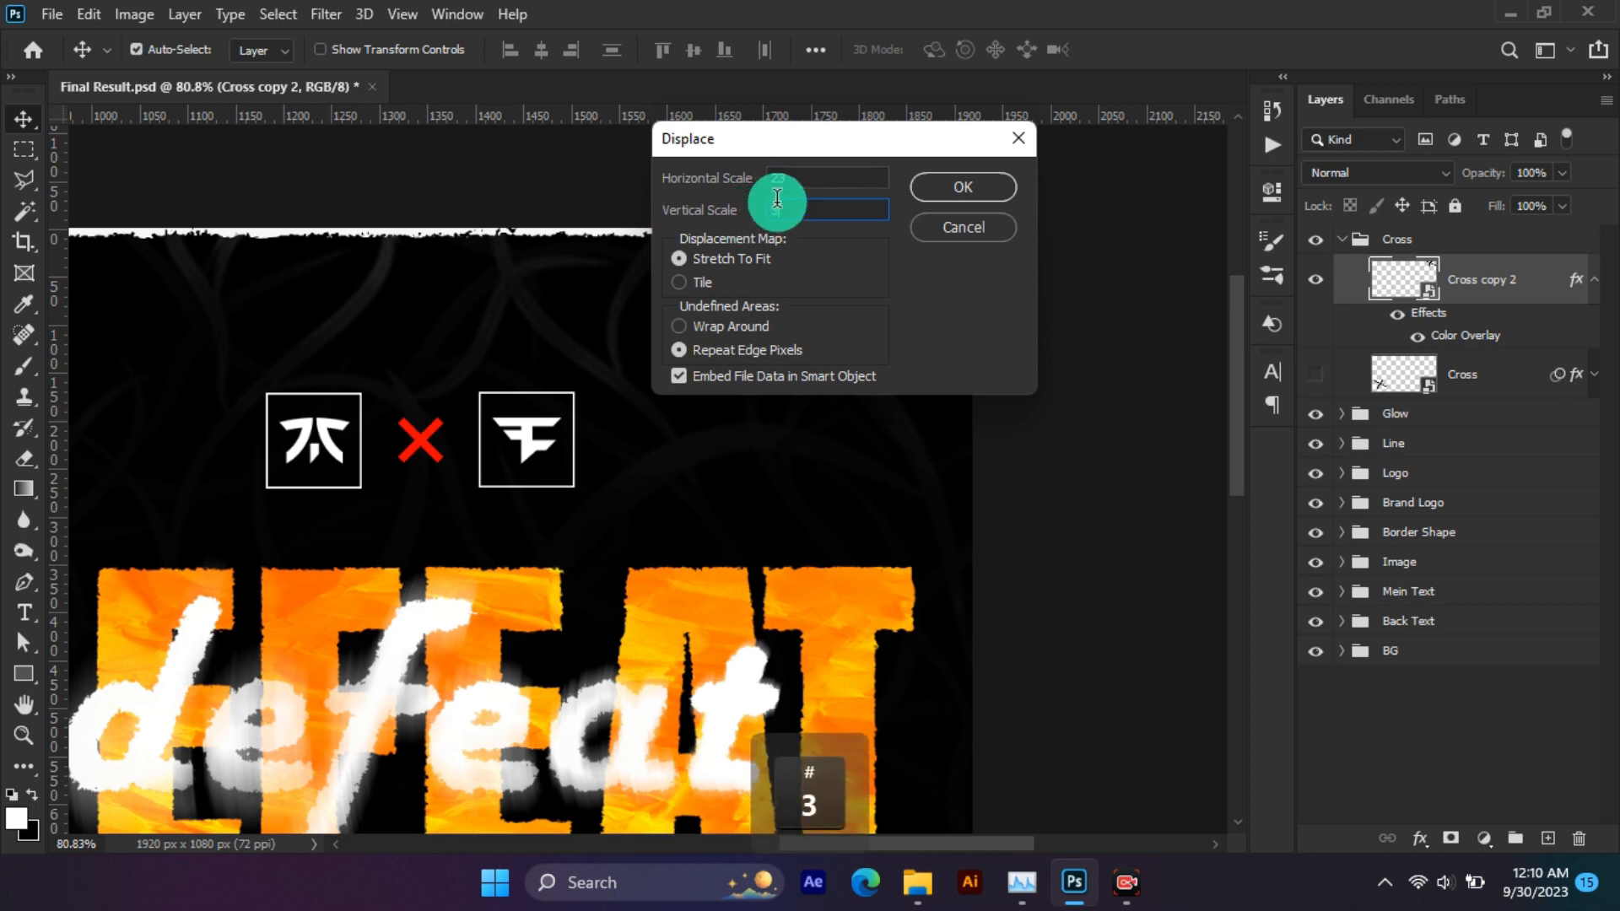
double_click(780, 178)
text(3)
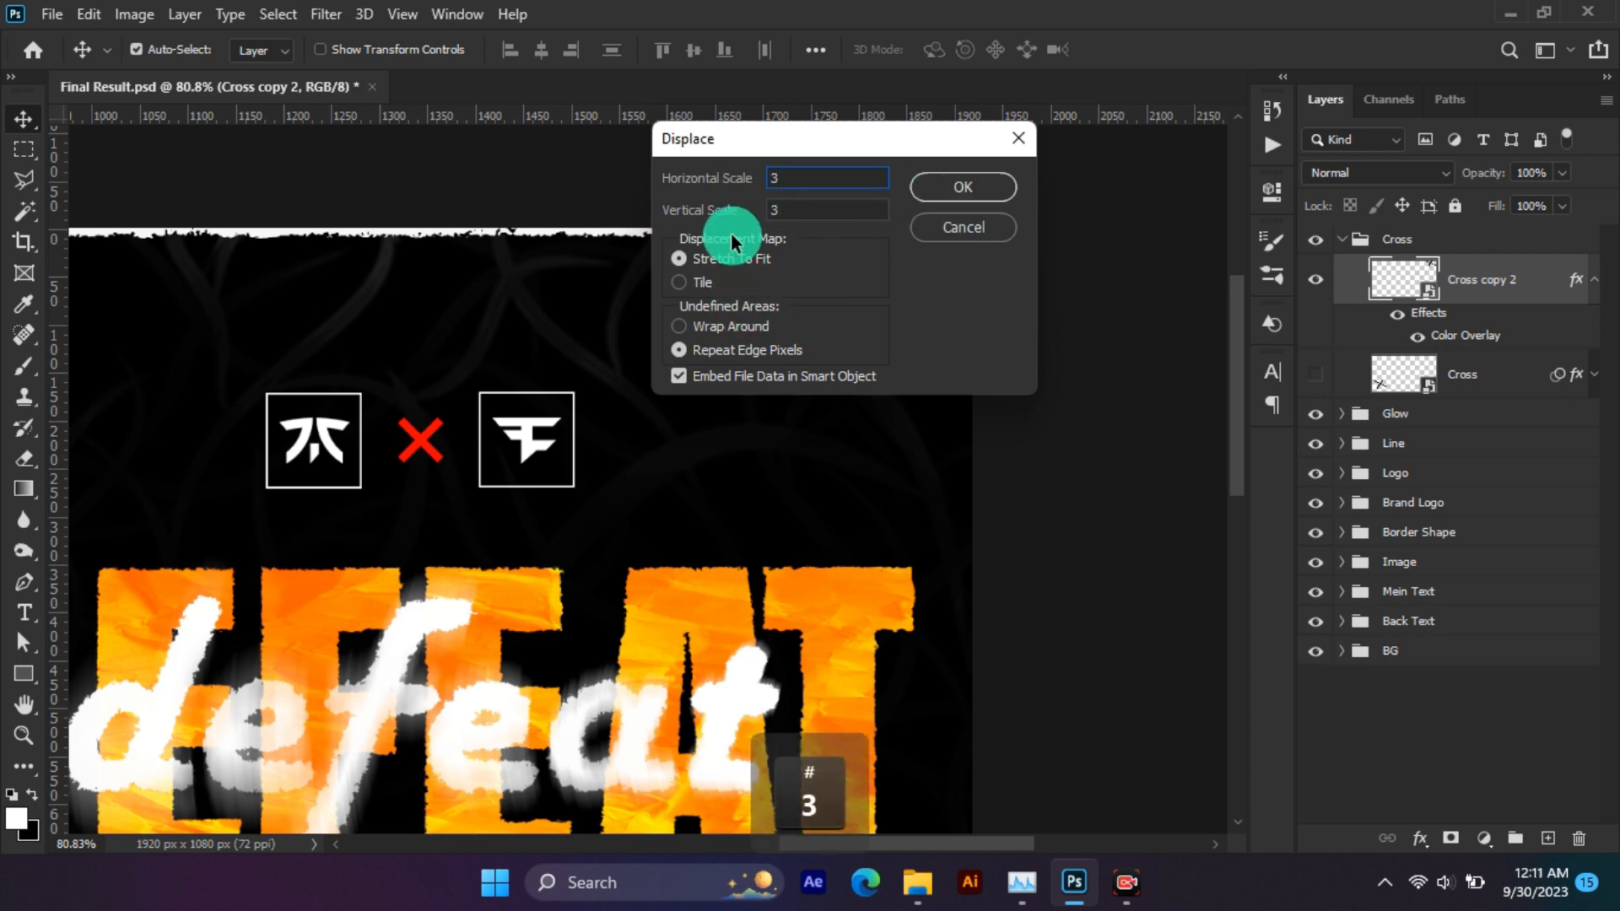
click(934, 186)
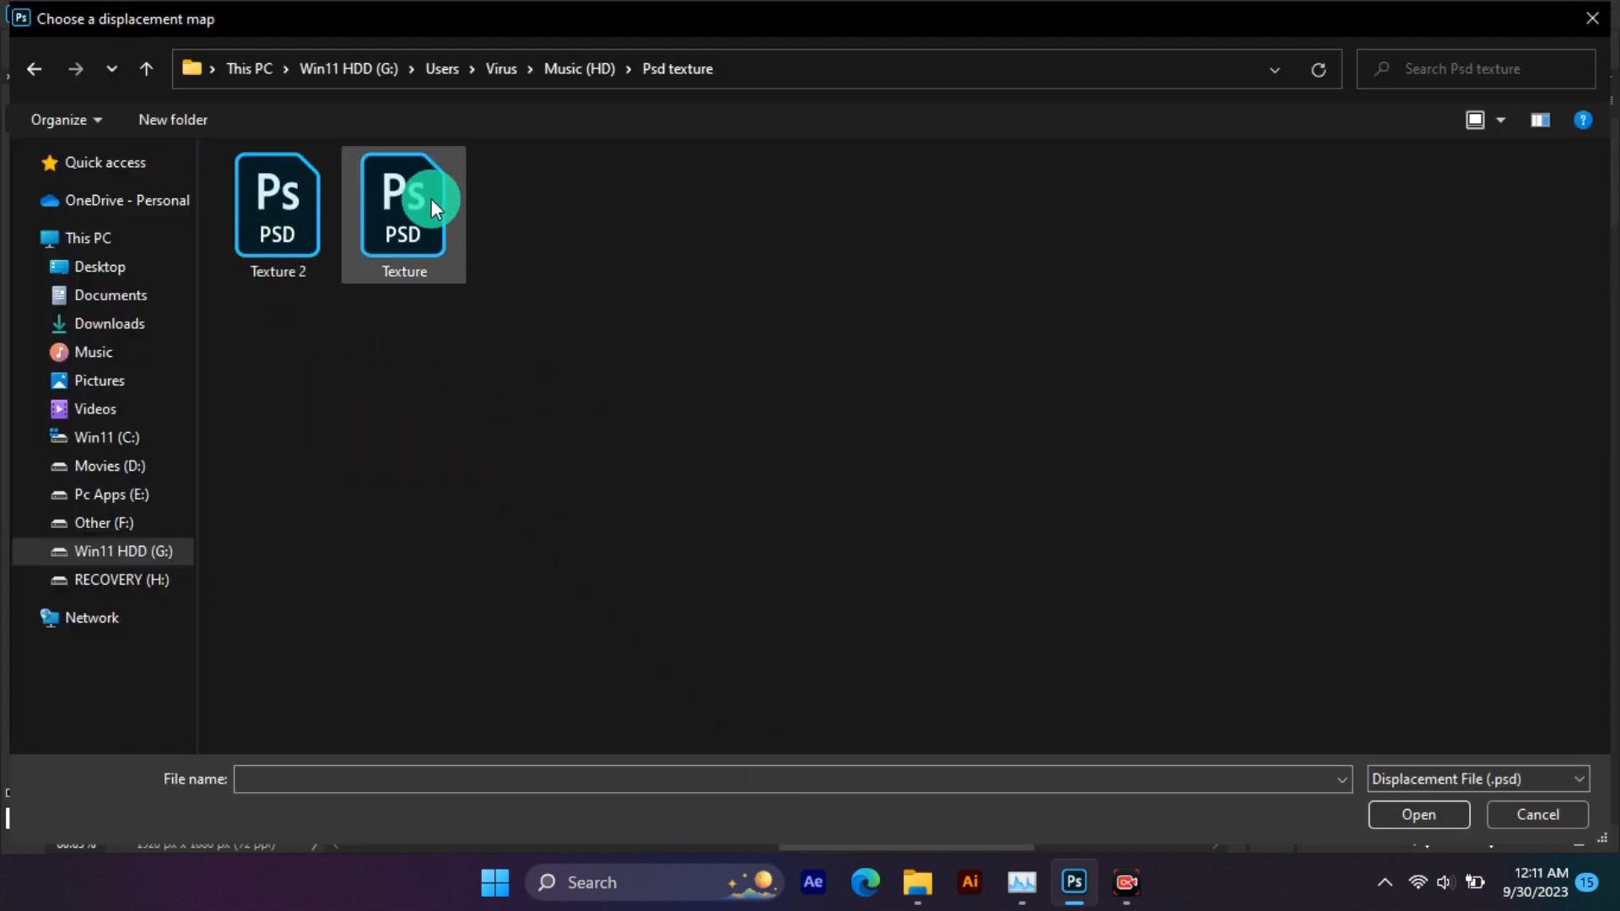
double_click(312, 229)
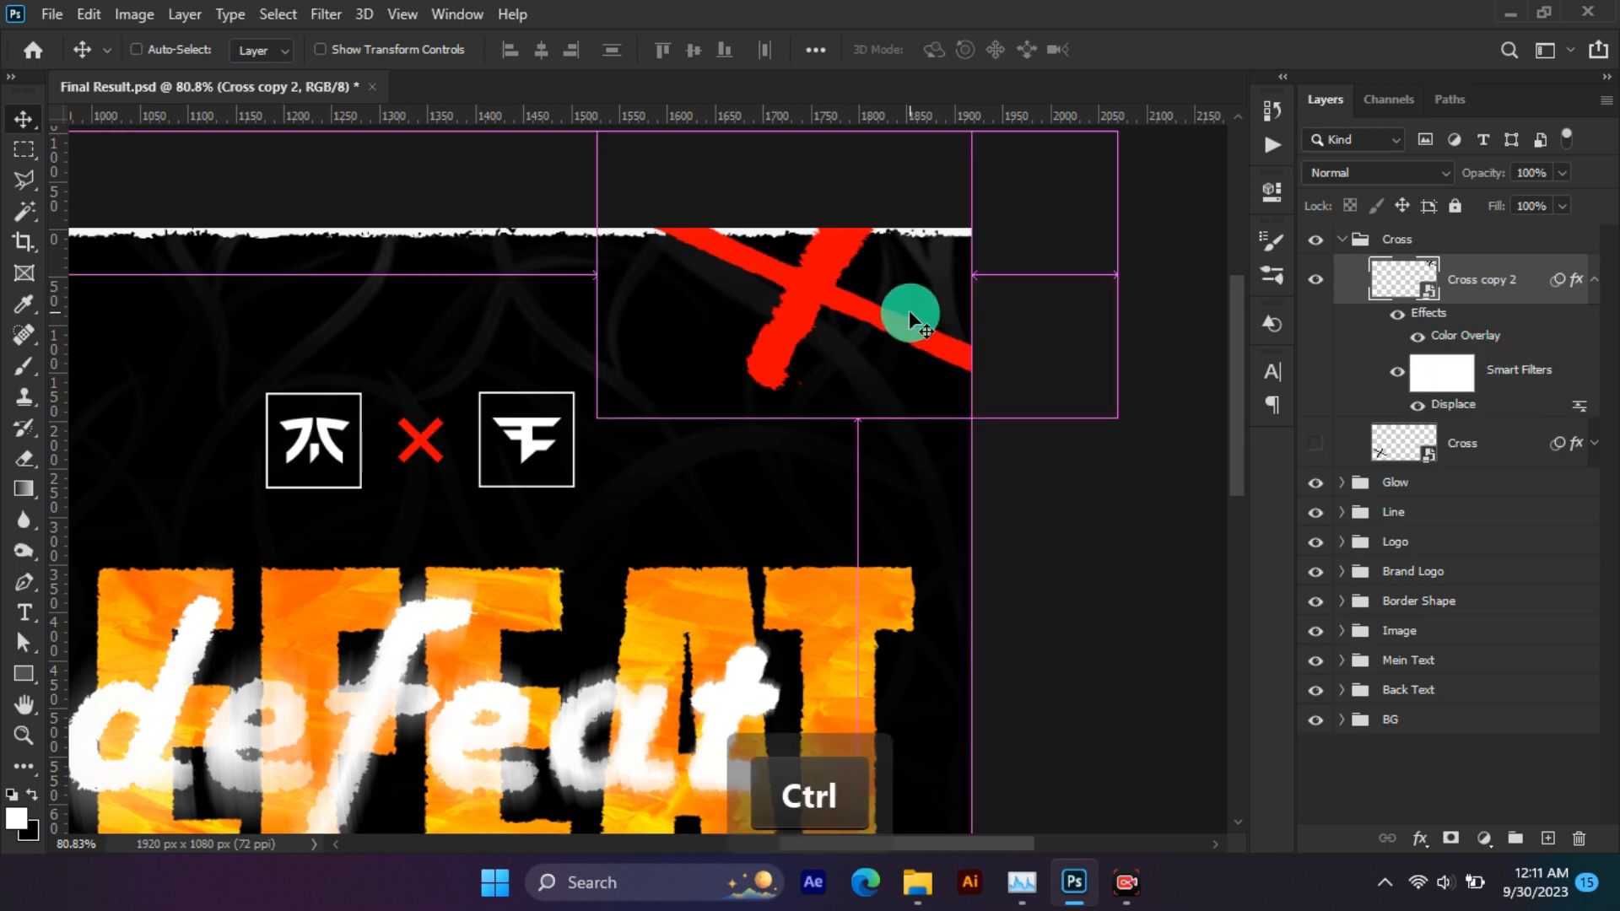
Undo and redo the Displace filter on Cross copy 2 to compare the cross's edges.
key(ctrl+z)
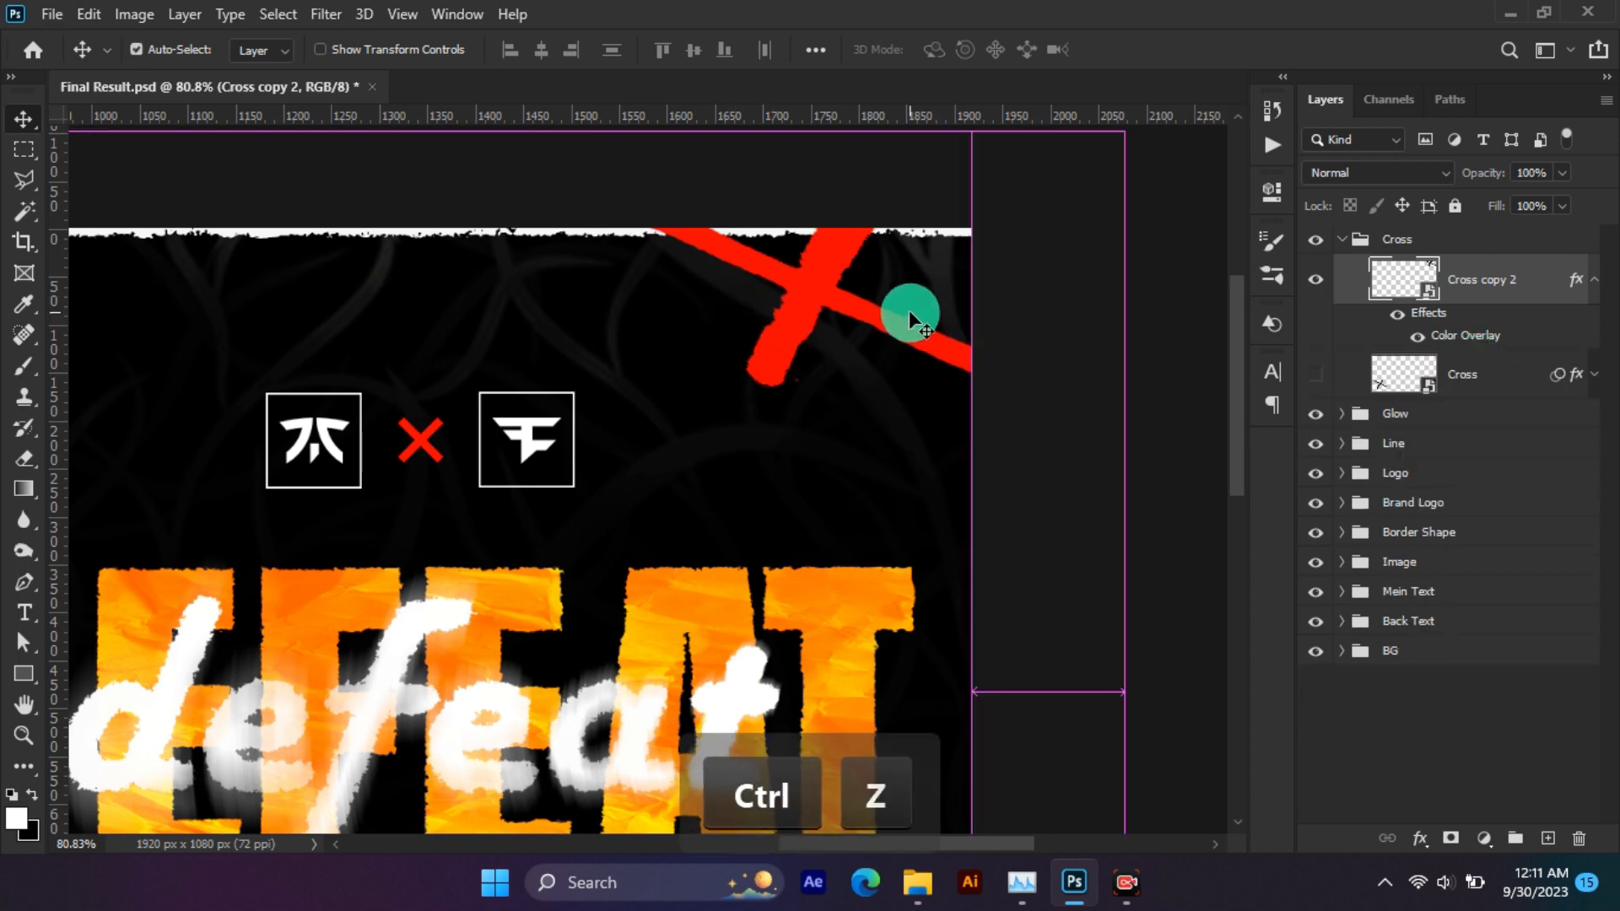
key(ctrl+shift+z)
key(ctrl+shift)
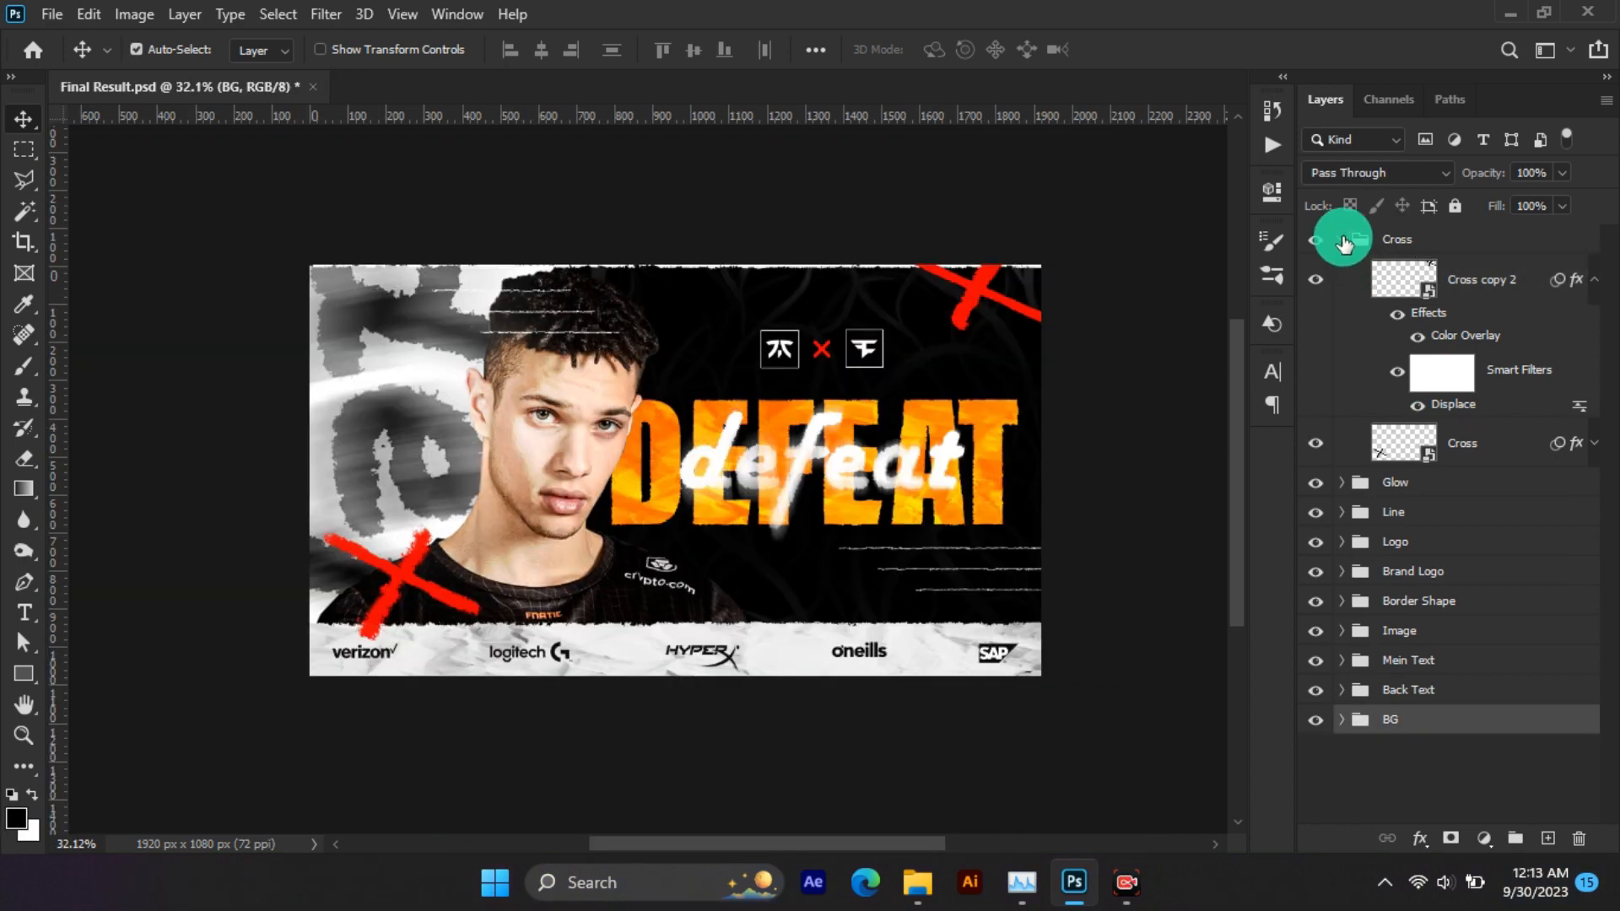
Collapse the Cross group and deselect all layers.
click(1341, 239)
click(1501, 584)
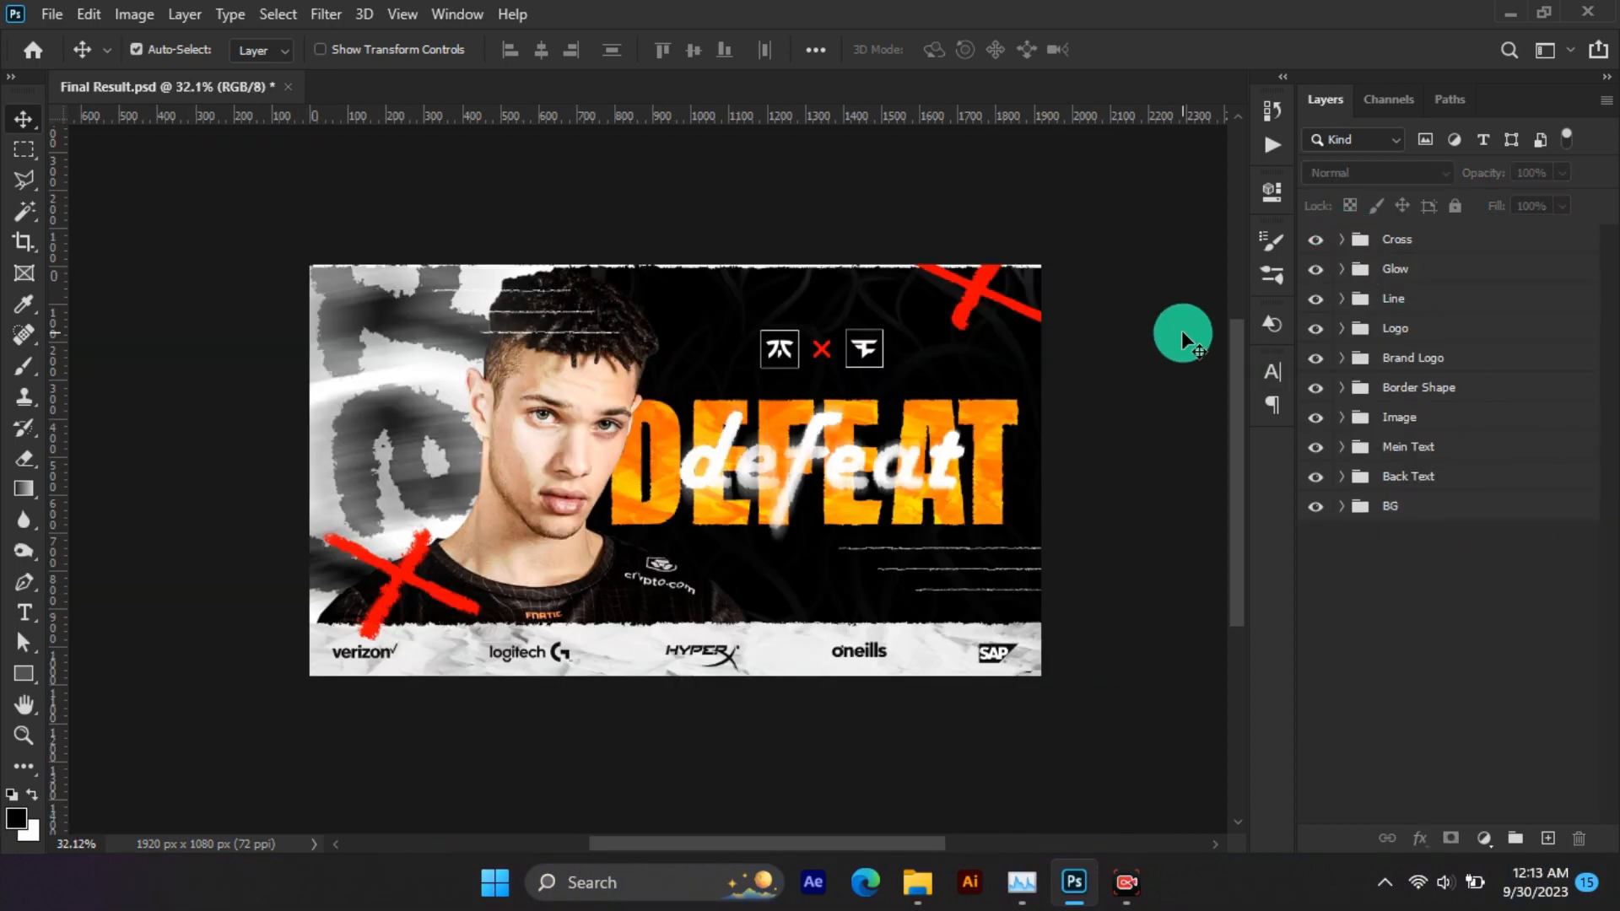